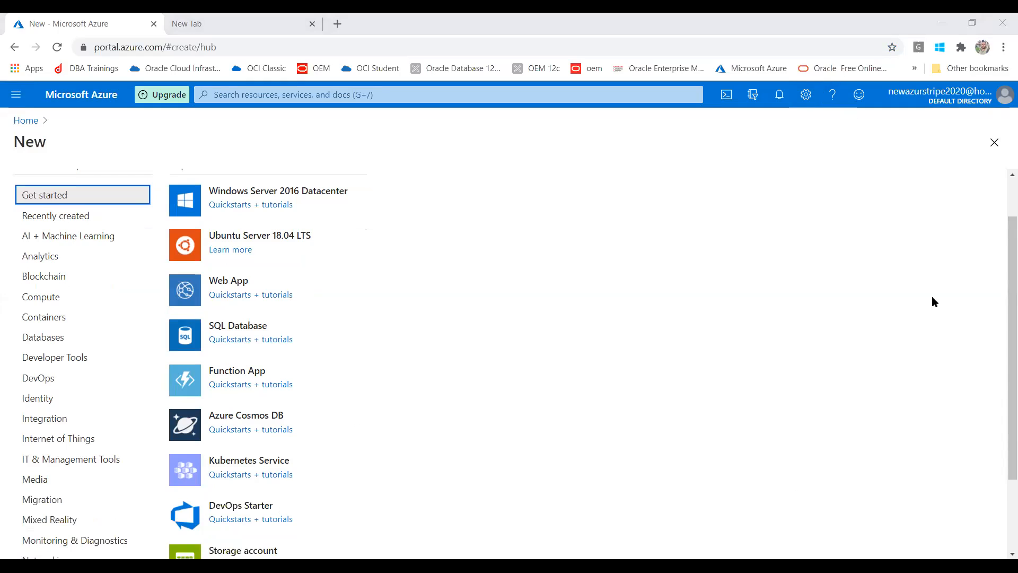
Bring the Azure portal browser window to the front and scroll to the top of the New page.
left_click(1004, 251)
scroll(1004, 251, "up", 1)
Show the Databases category and start the SQL Server 2017 Enterprise Windows Server 2016 VM.
scroll(1001, 268, "down", 3)
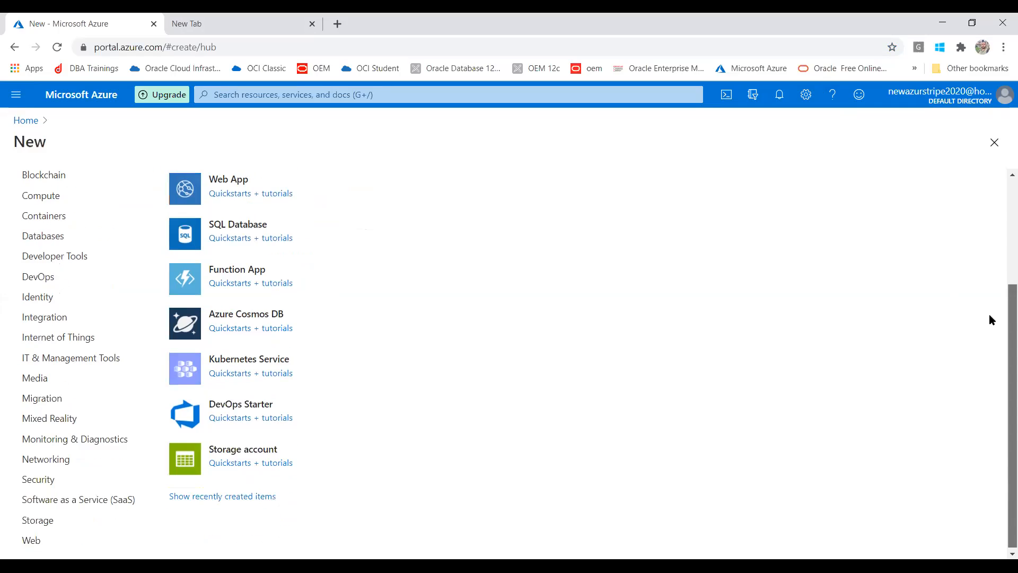
scroll(1001, 239, "up", 3)
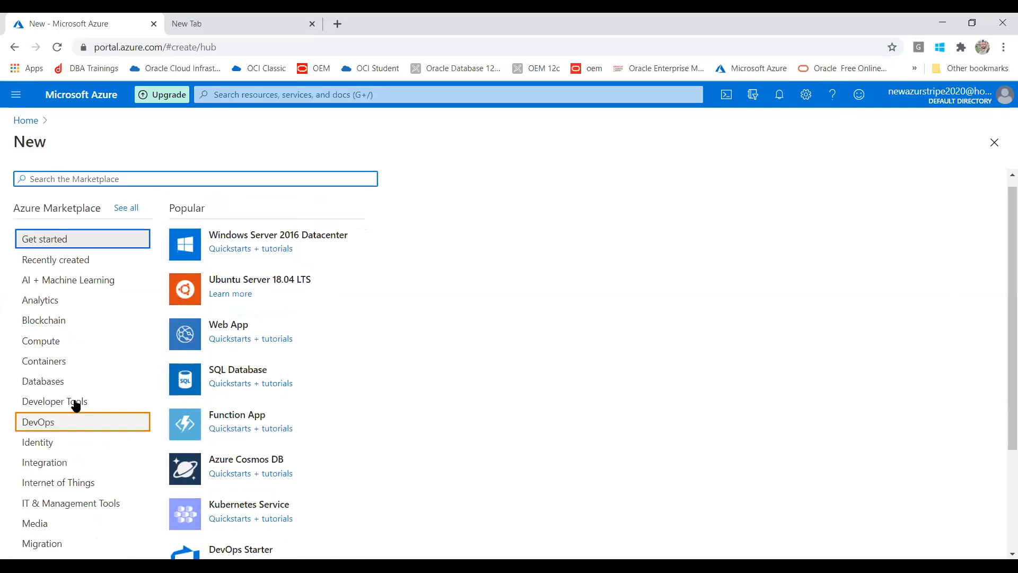
left_click(63, 383)
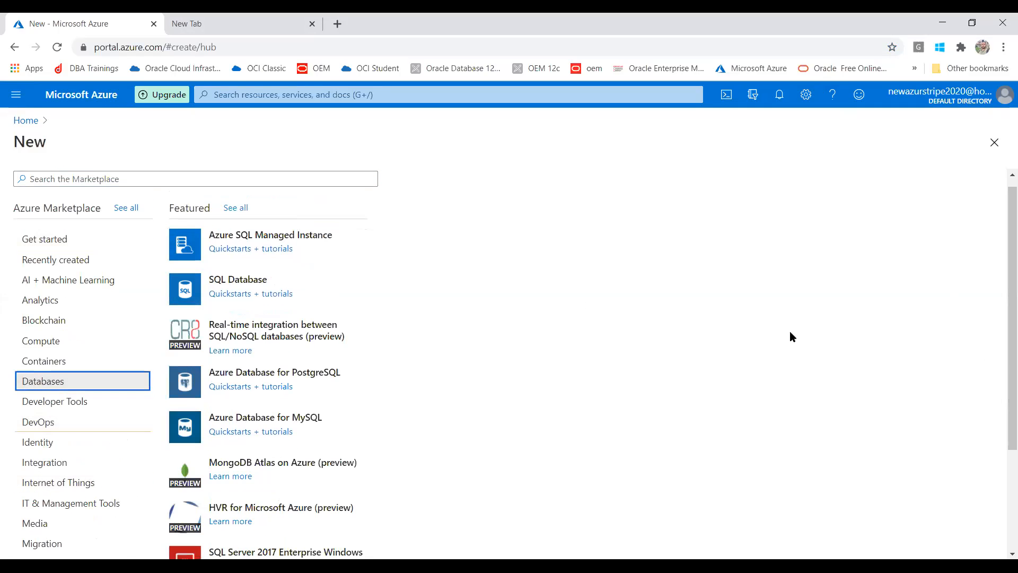
scroll(1002, 292, "down", 3)
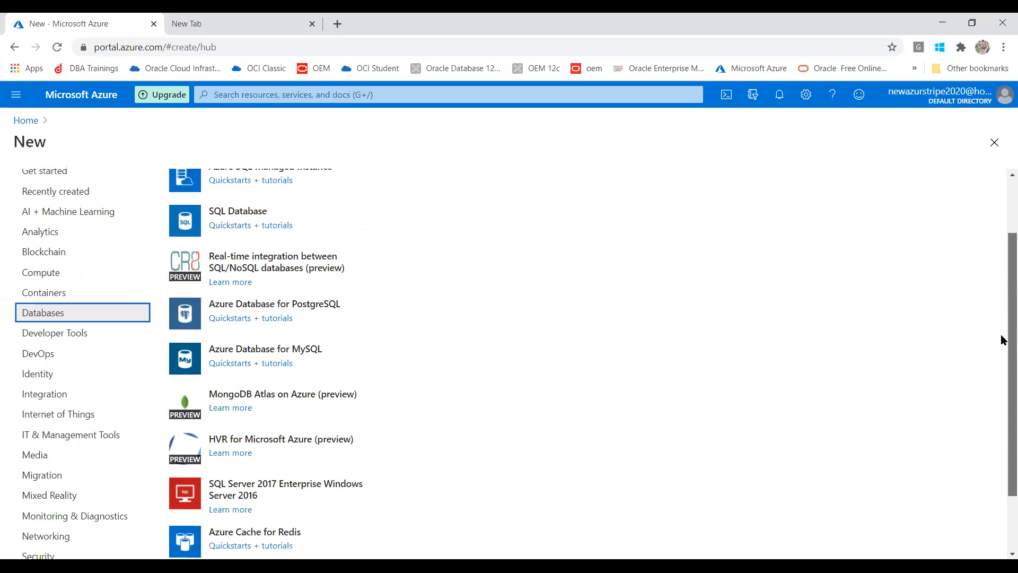
scroll(1001, 361, "down", 1)
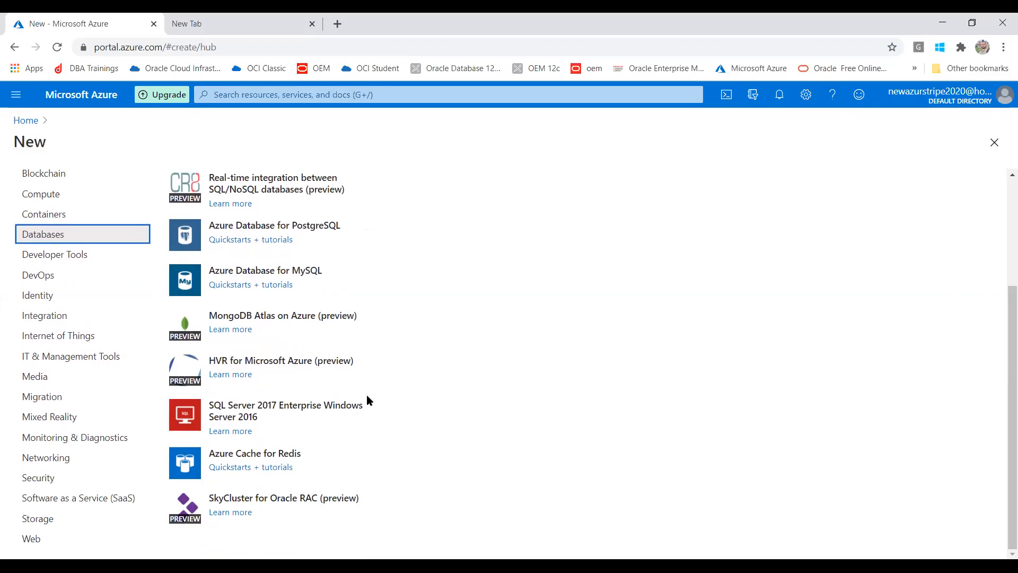
left_click(238, 411)
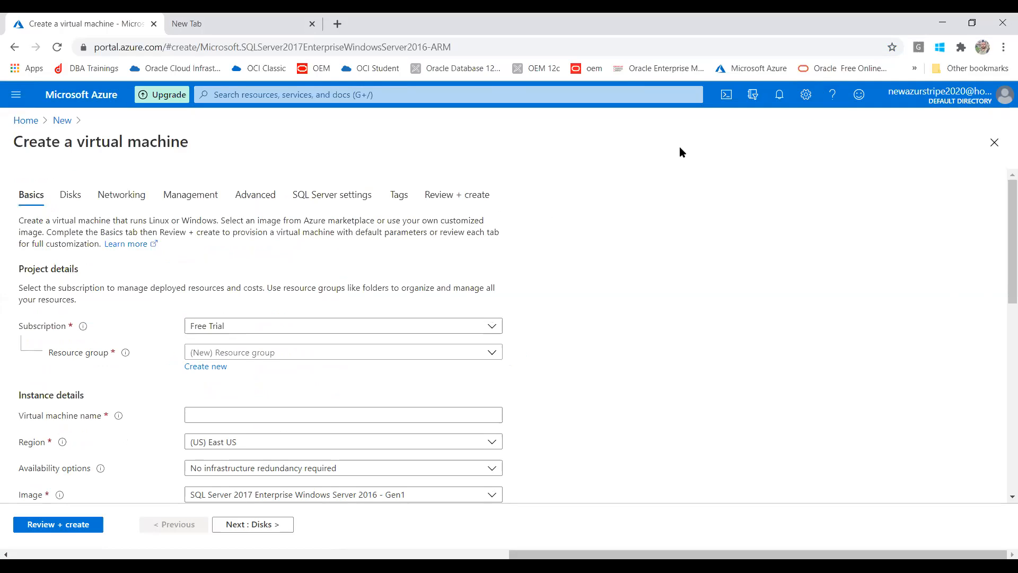
Choose resource group DBAT, name the VM dbatvm, and keep region (US) East US.
left_click(339, 354)
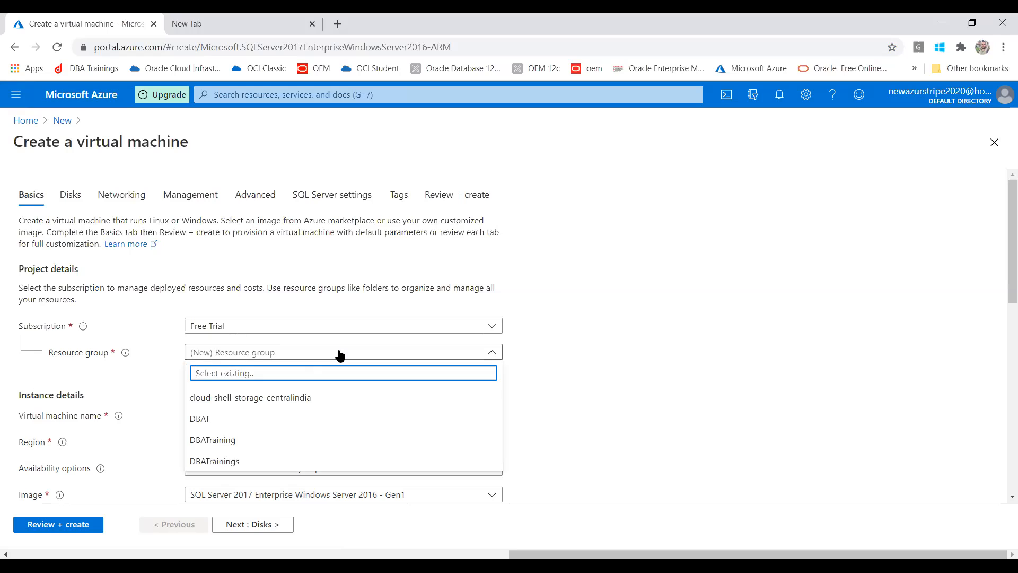
left_click(263, 419)
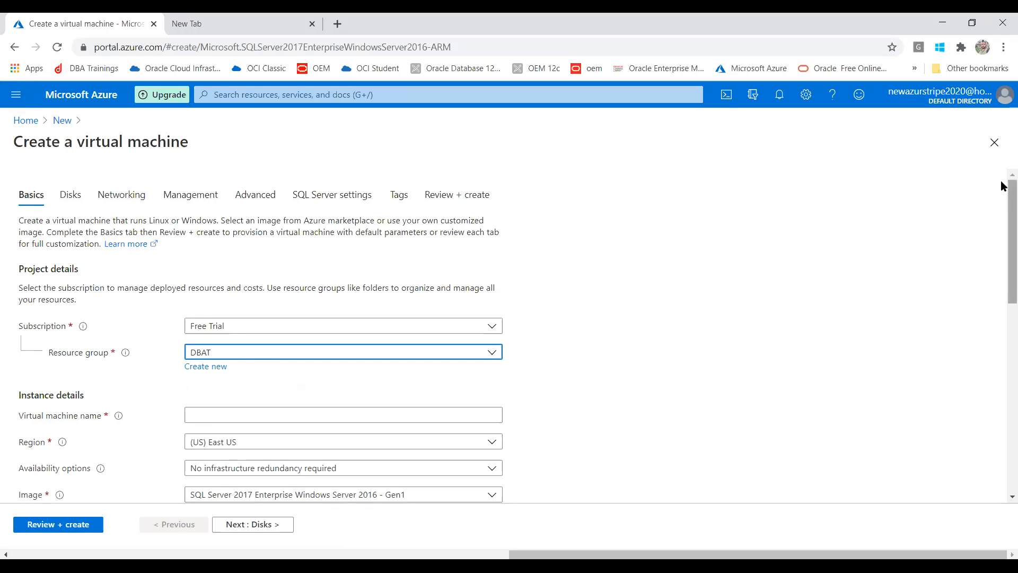
scroll(1002, 220, "down", 1)
scroll(1003, 220, "down", 2)
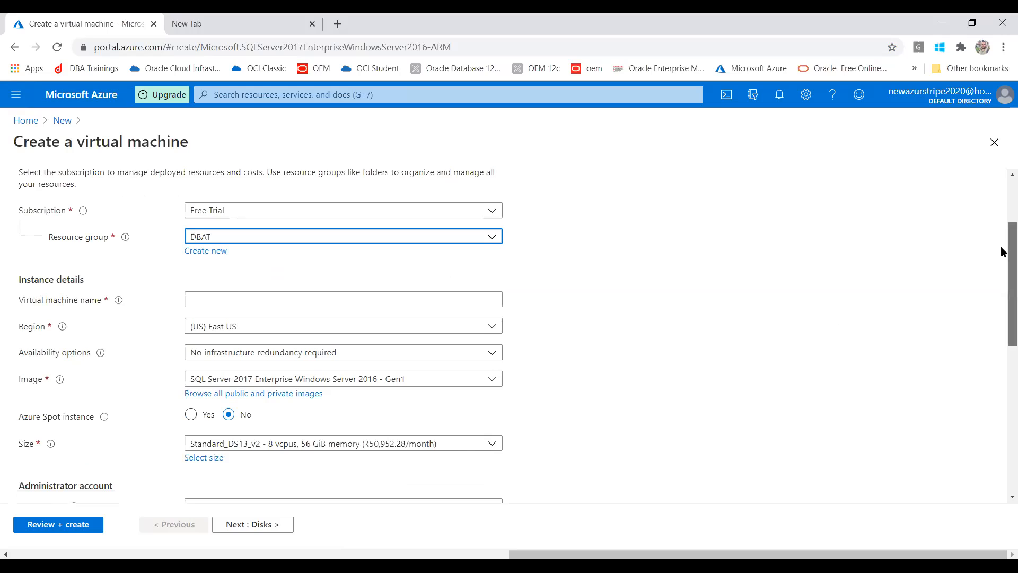
left_click(220, 300)
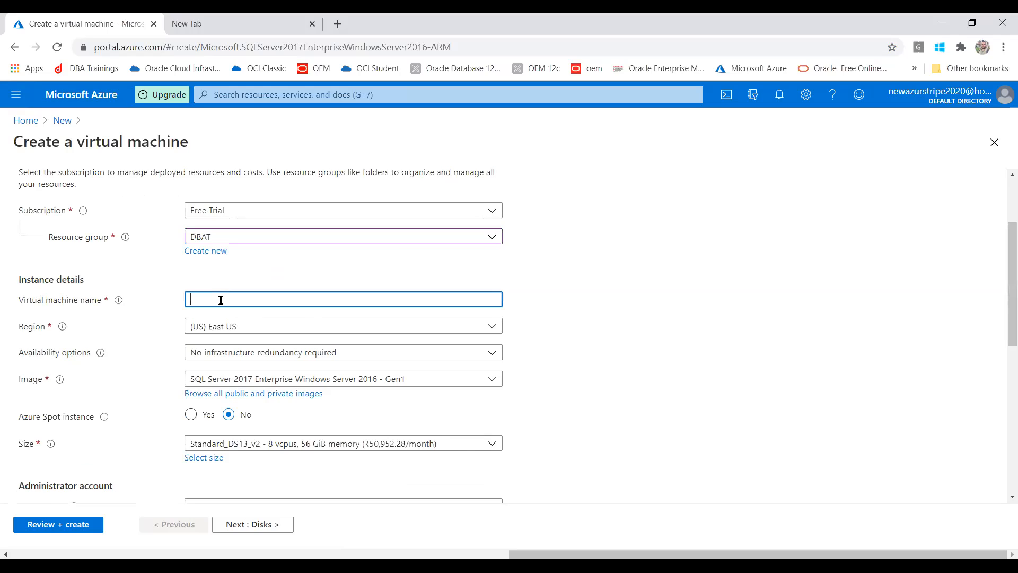
type("dbatvm")
left_click(235, 329)
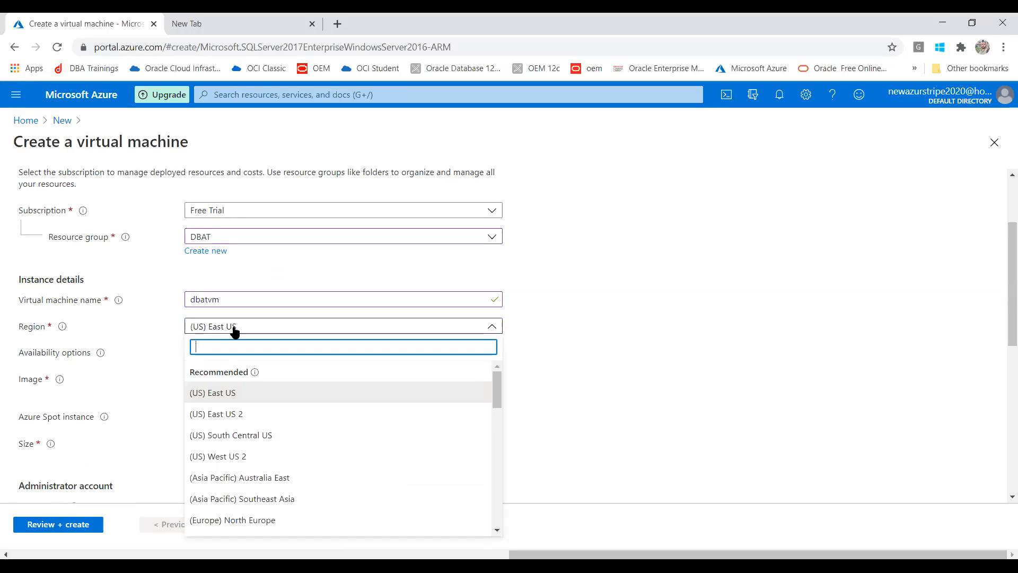
left_click(244, 394)
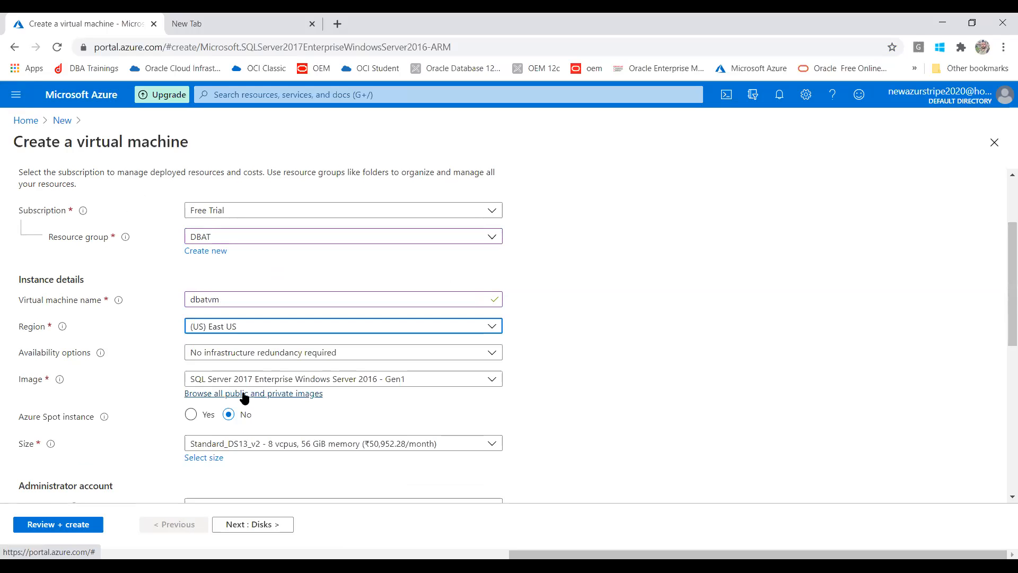
left_click(323, 357)
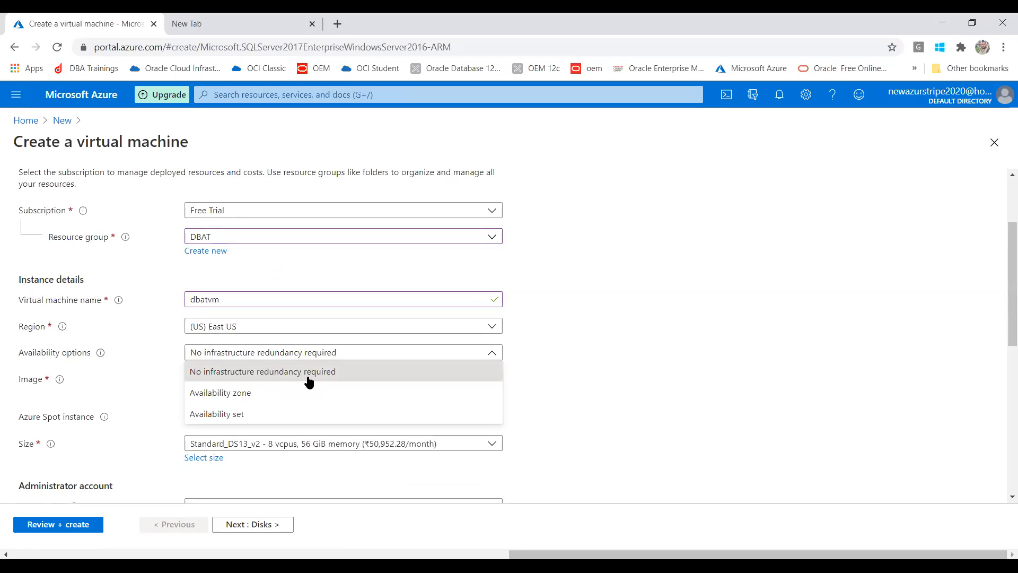
left_click(310, 378)
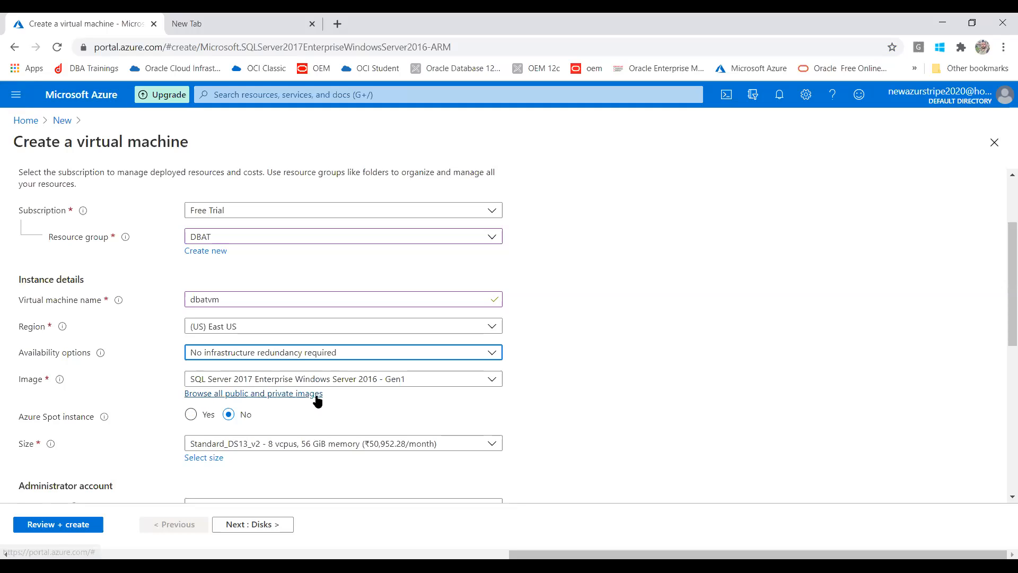
left_click(399, 380)
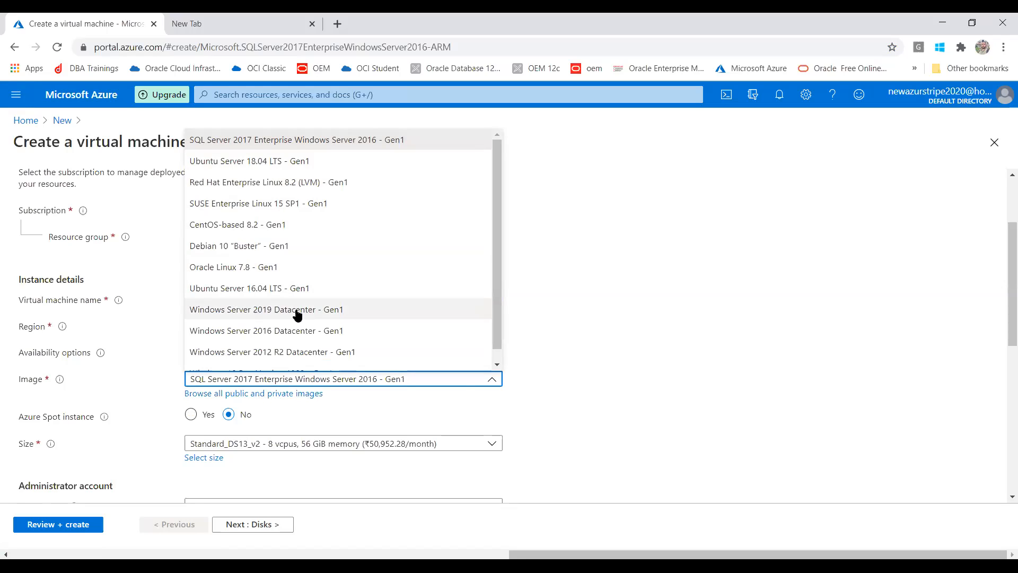
left_click_drag(494, 286, 497, 255)
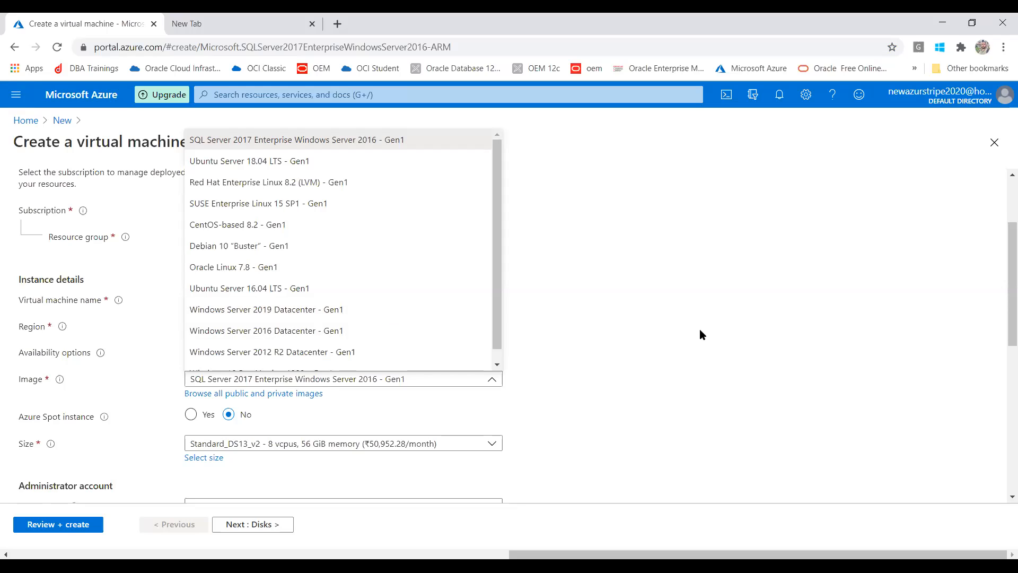
left_click(721, 332)
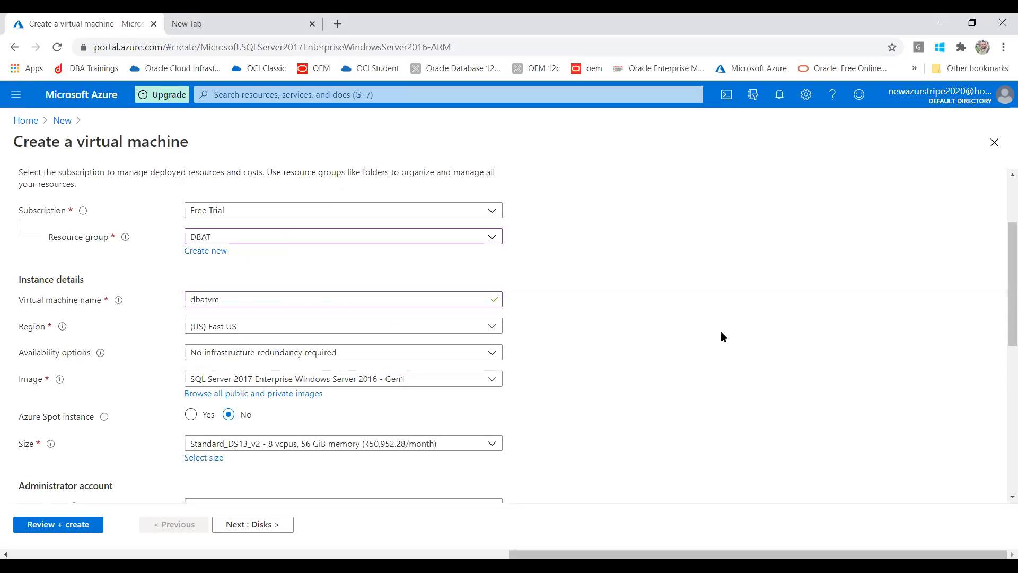
left_click(266, 450)
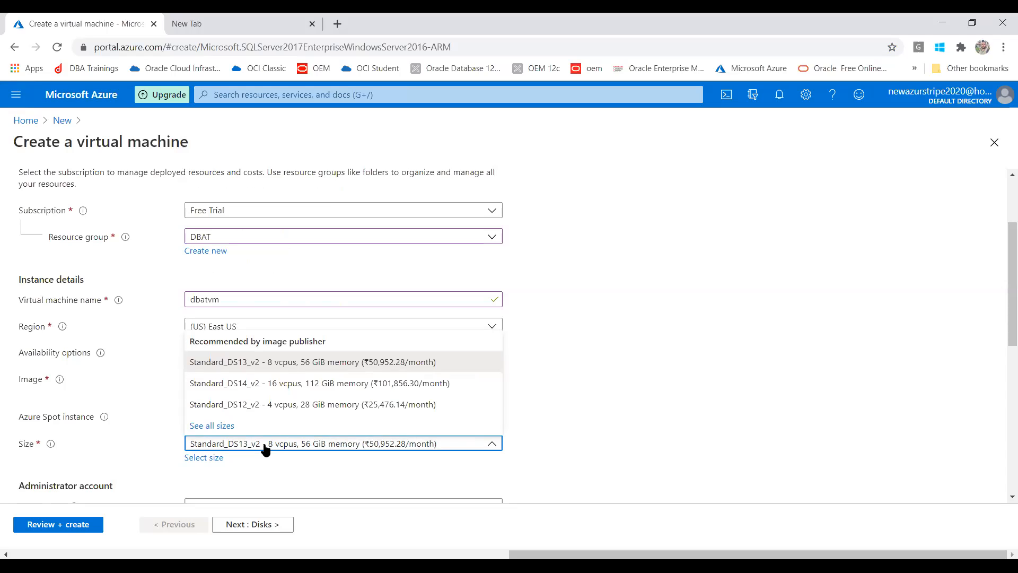
Browse the full Select a VM size list of 374 sizes, trying the B1ms entry.
left_click(218, 425)
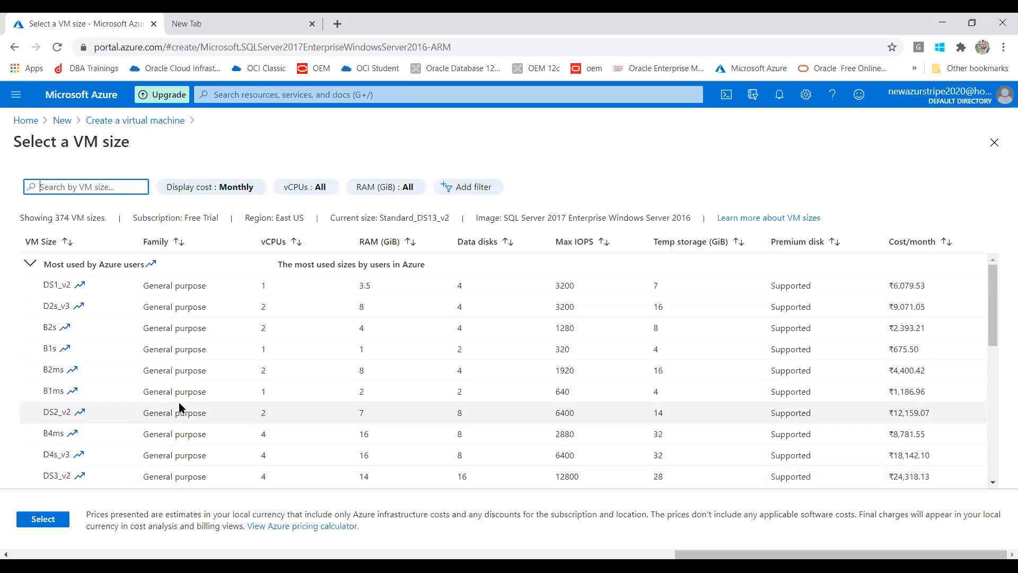
left_click(45, 386)
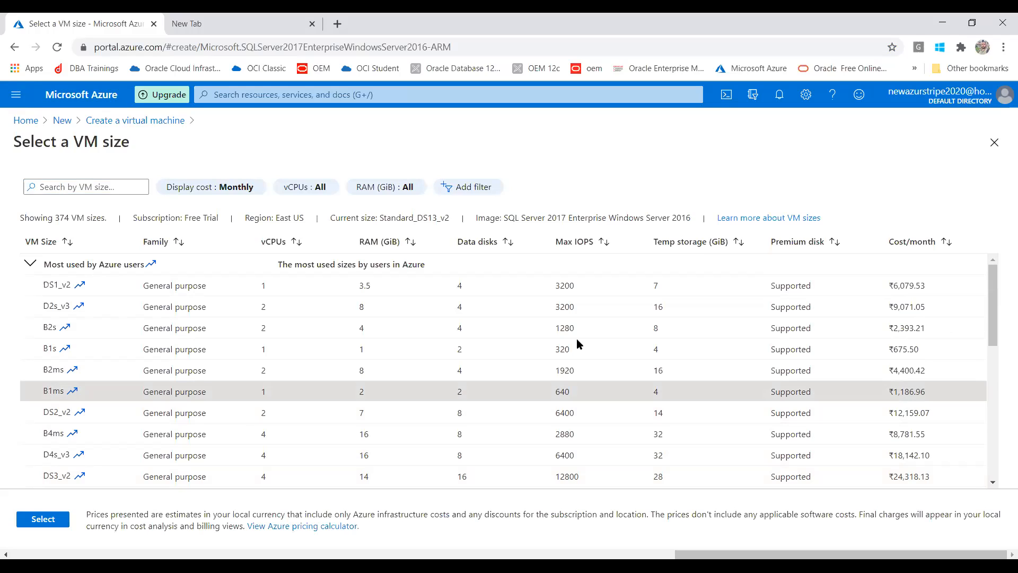
mouse_move(996, 300)
left_mouse_down()
mouse_move(996, 372)
mouse_move(968, 476)
mouse_move(988, 300)
left_mouse_up()
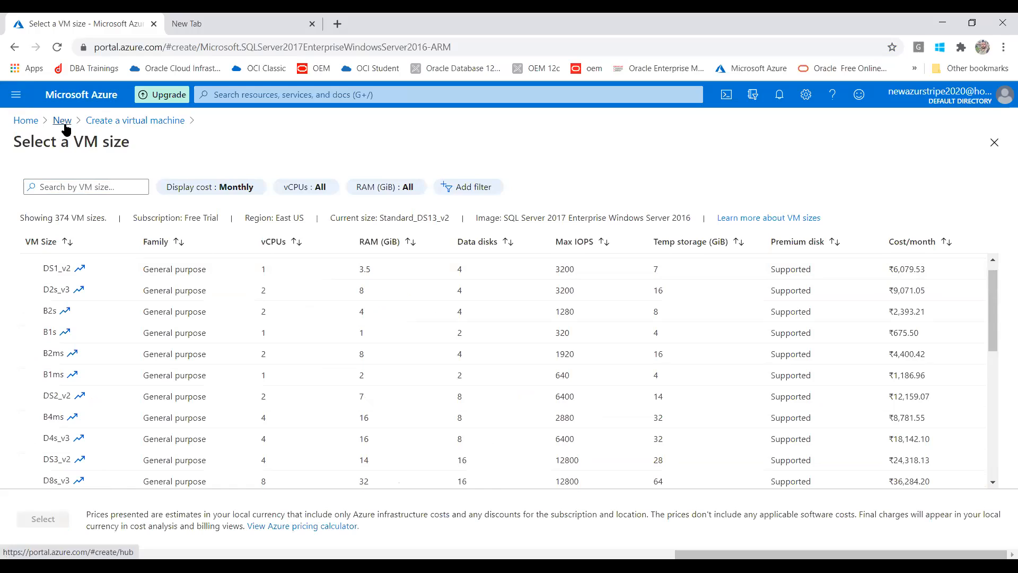
Return to the Marketplace Databases list and reopen the SQL Server 2017 VM form.
left_click(14, 47)
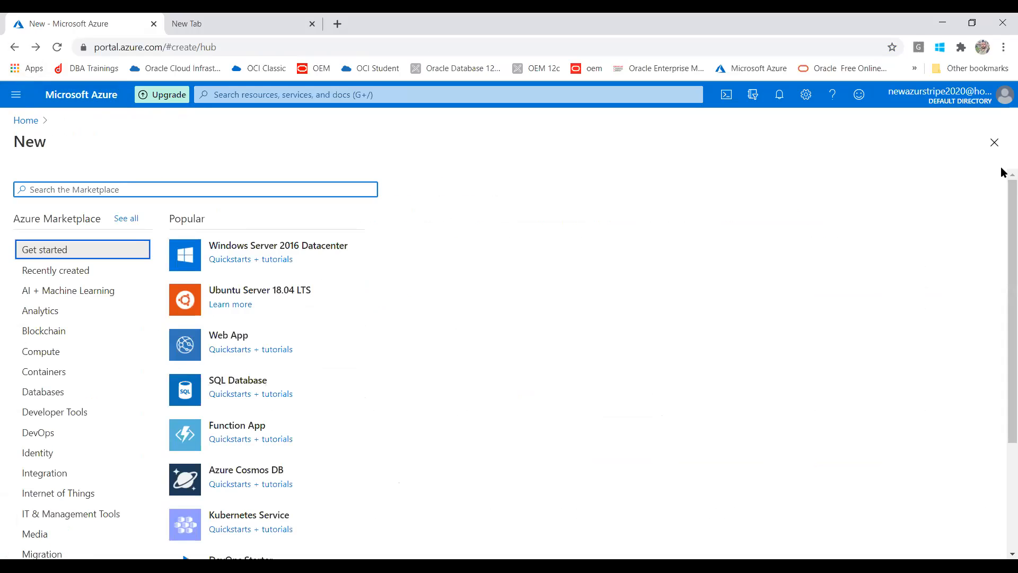
left_click_drag(1002, 200, 1001, 317)
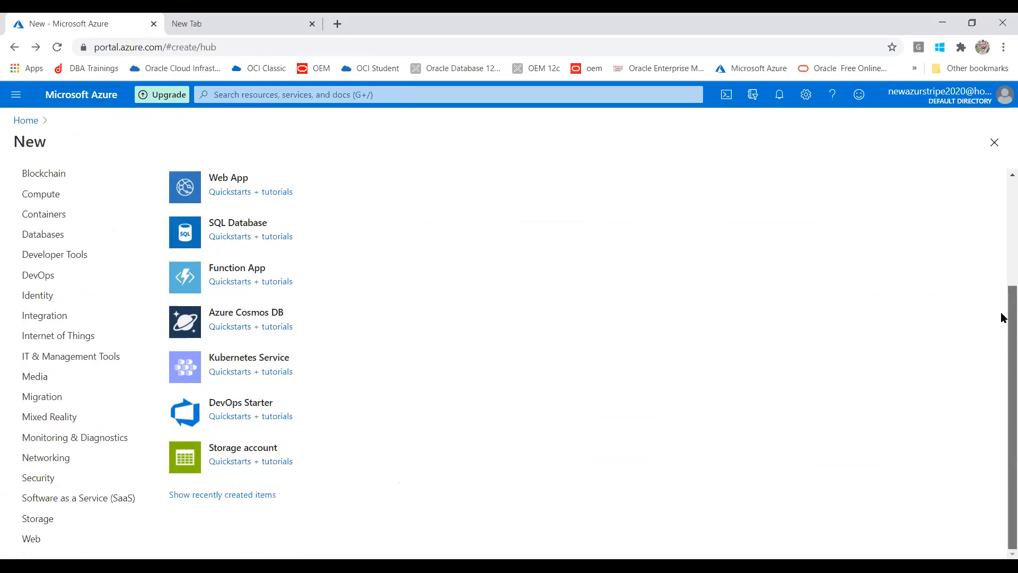
left_click(1002, 255)
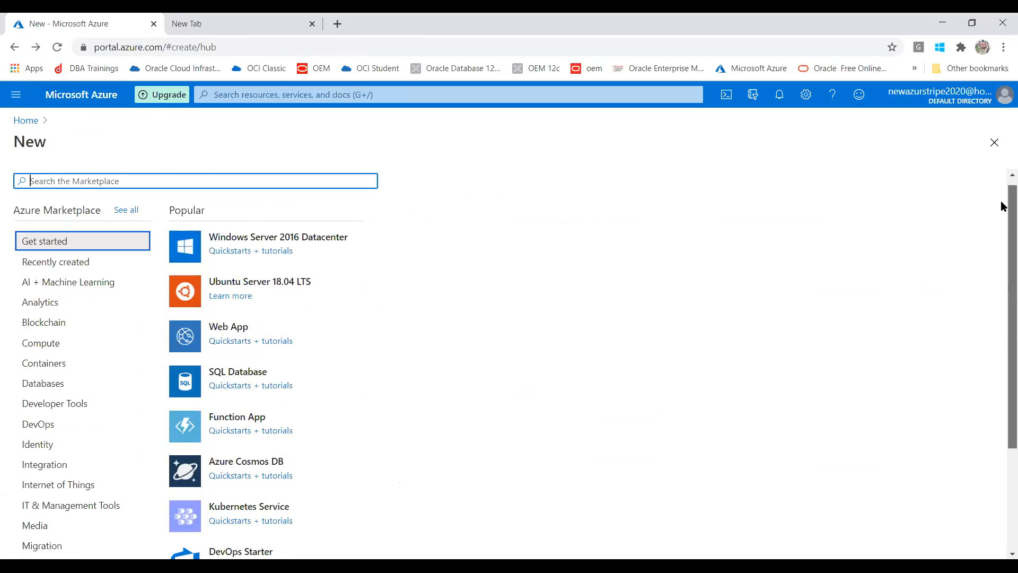
left_click(54, 385)
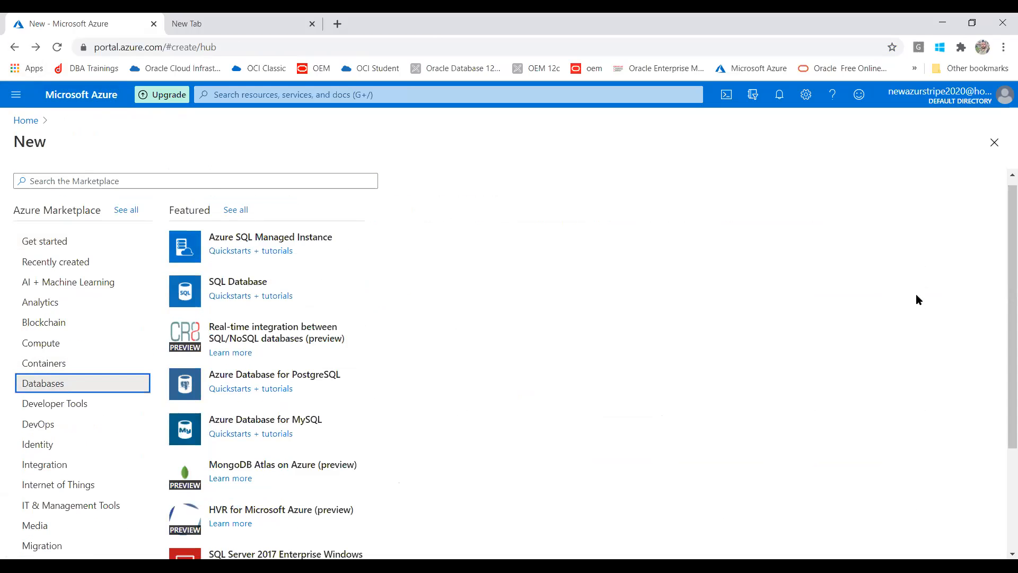
left_click_drag(1000, 271, 1000, 325)
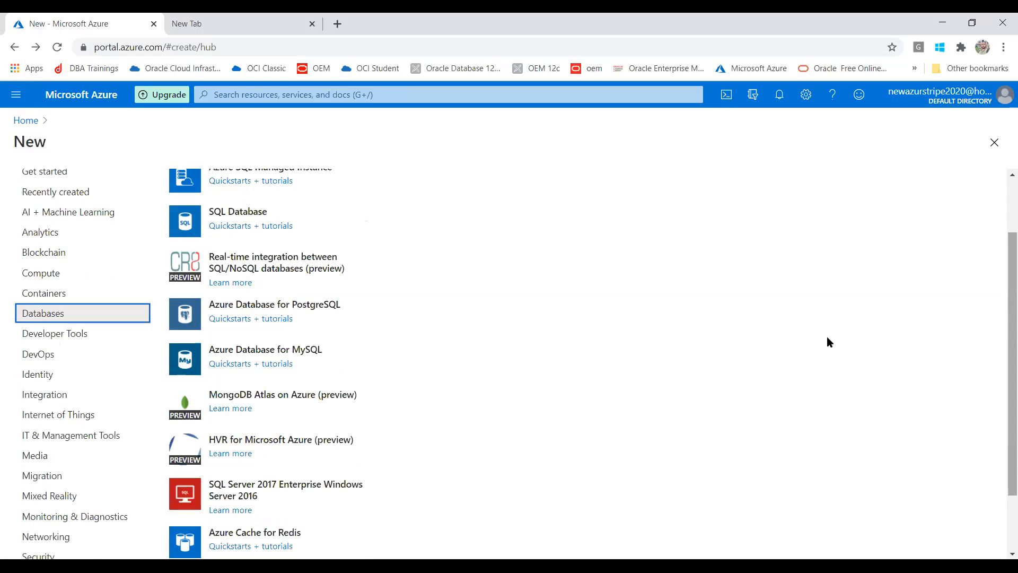
left_click(253, 497)
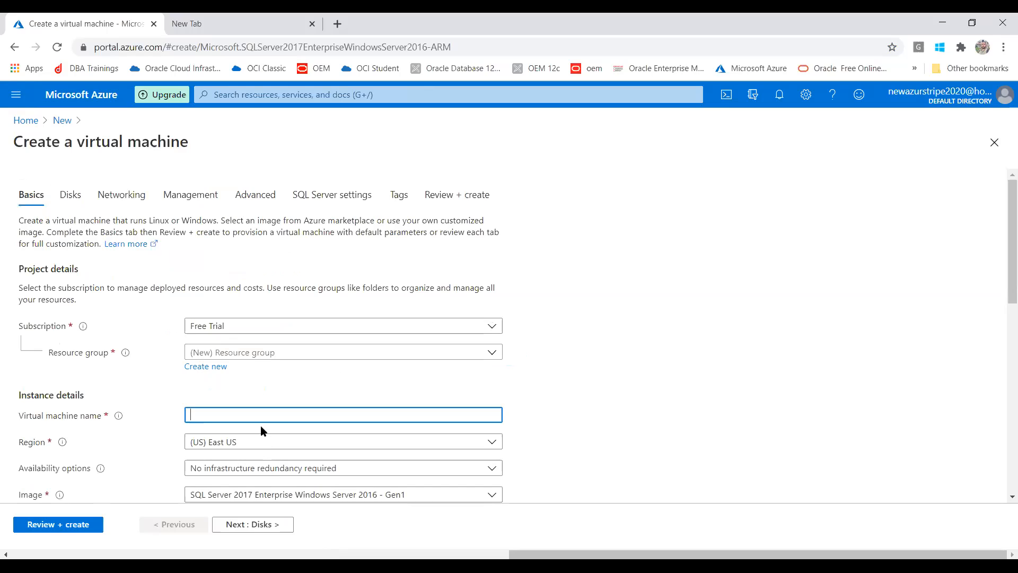
Select resource group DBAT and name the VM dbatvmsql2017, correcting the final digit to 7.
type("dbat")
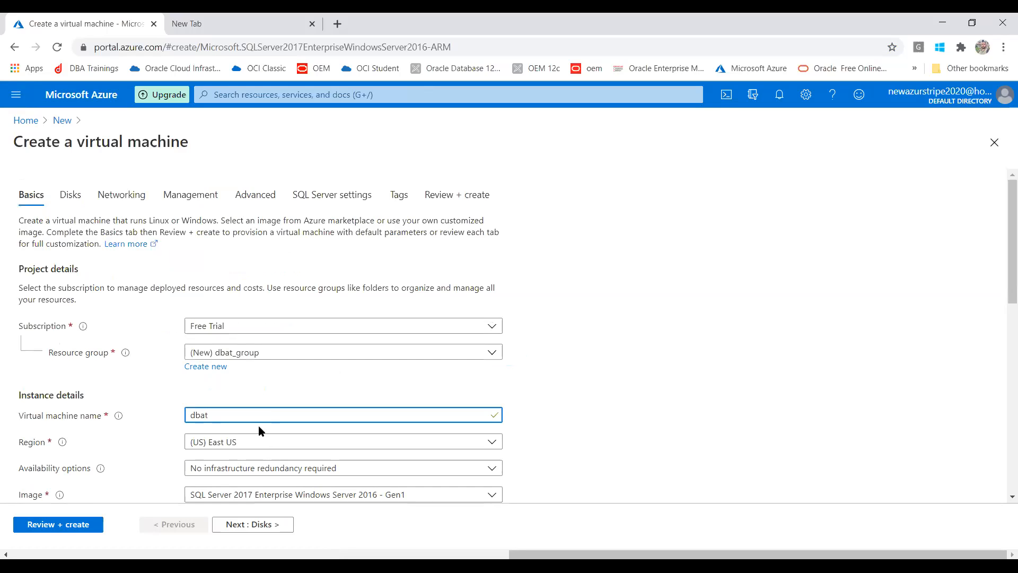
type("vm")
left_click(332, 354)
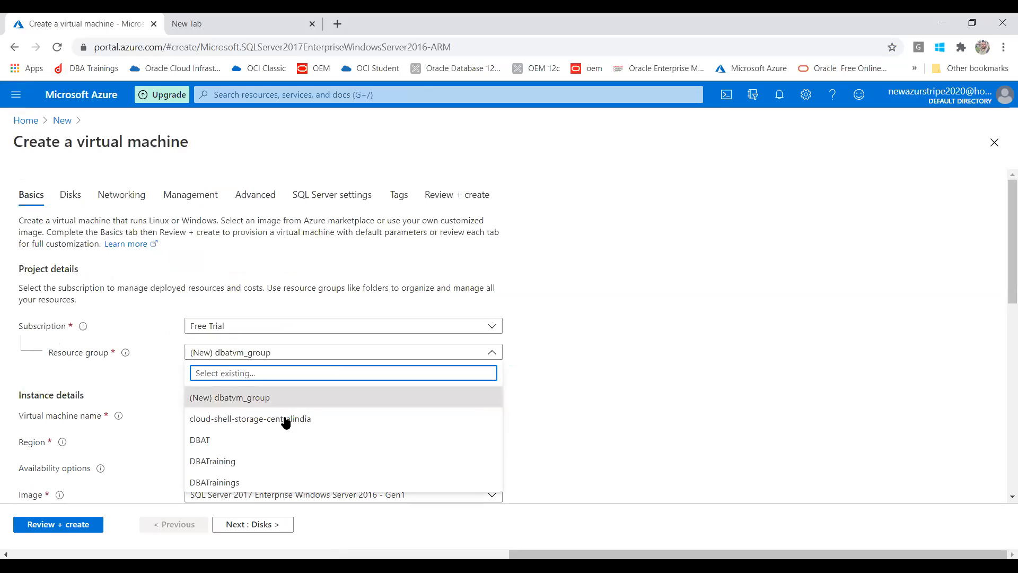
left_click(261, 440)
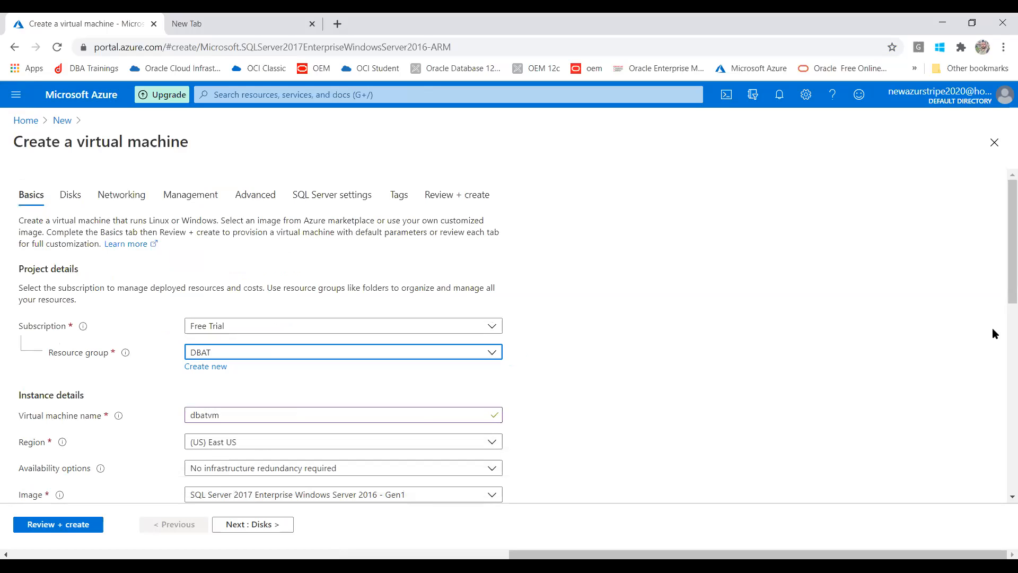
left_click_drag(1002, 262, 1001, 339)
left_click(238, 207)
type("S")
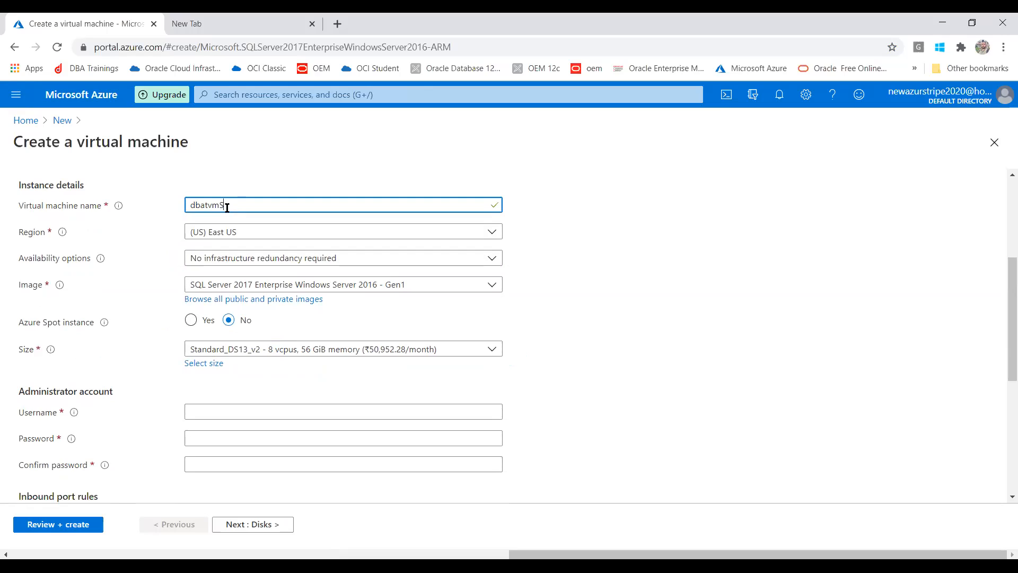
type("ql")
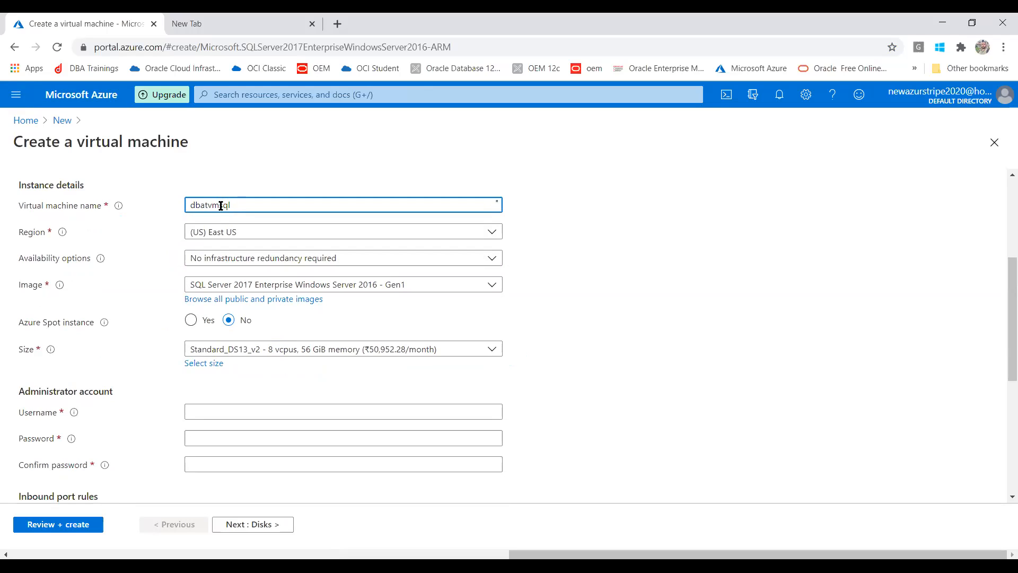
type("2018")
left_click_drag(252, 206, 247, 206)
type("7")
left_click(668, 301)
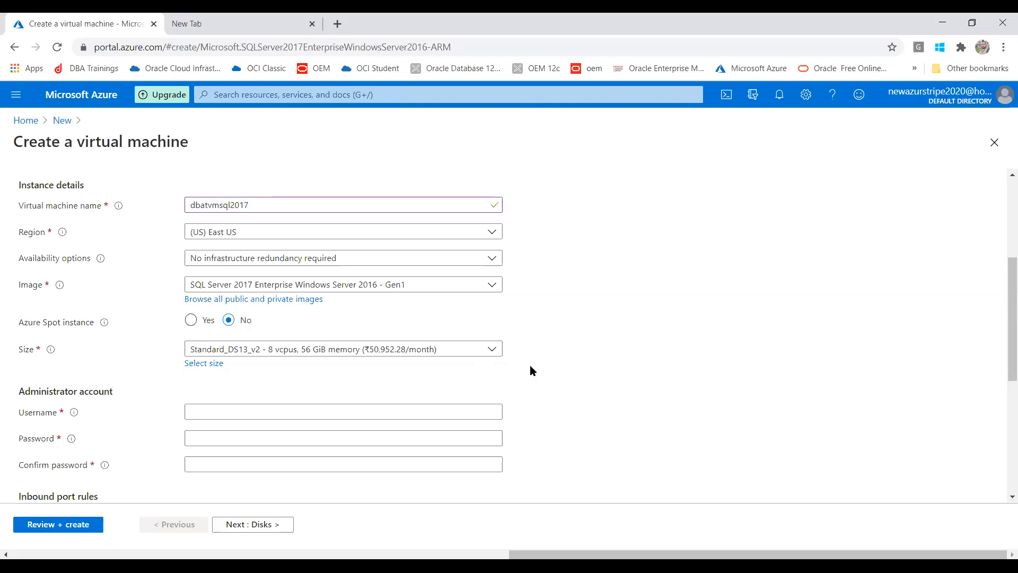
left_click(431, 352)
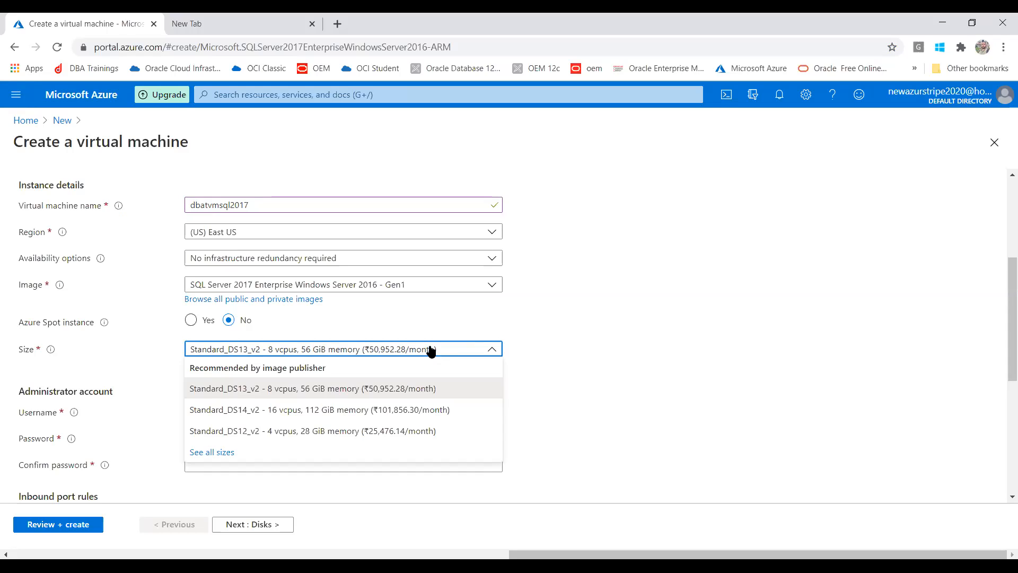
Pick the Standard_DS12_v2 size (4 vCPUs, 28 GiB) and enter the administrator username.
left_click(348, 431)
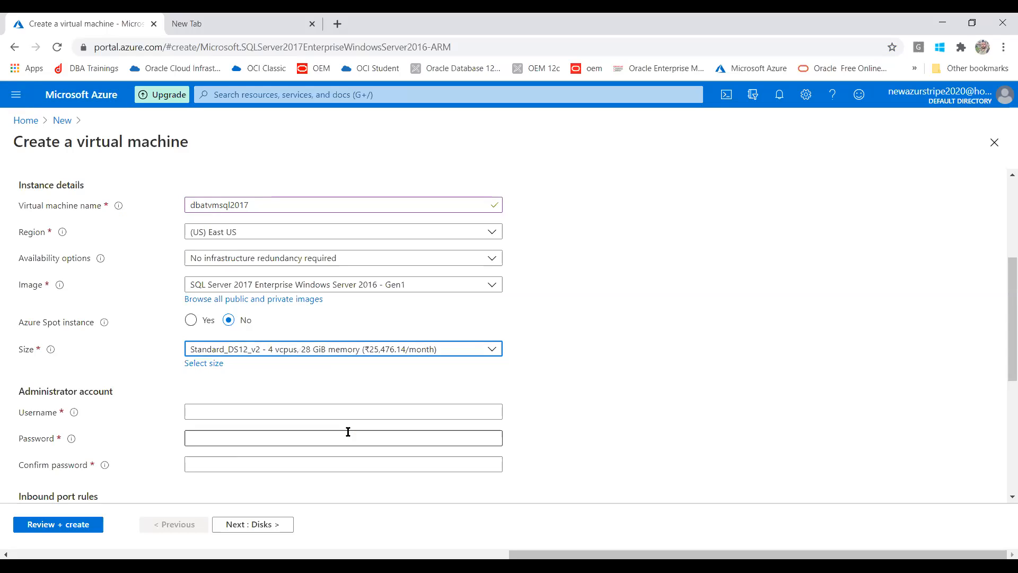
left_click(299, 416)
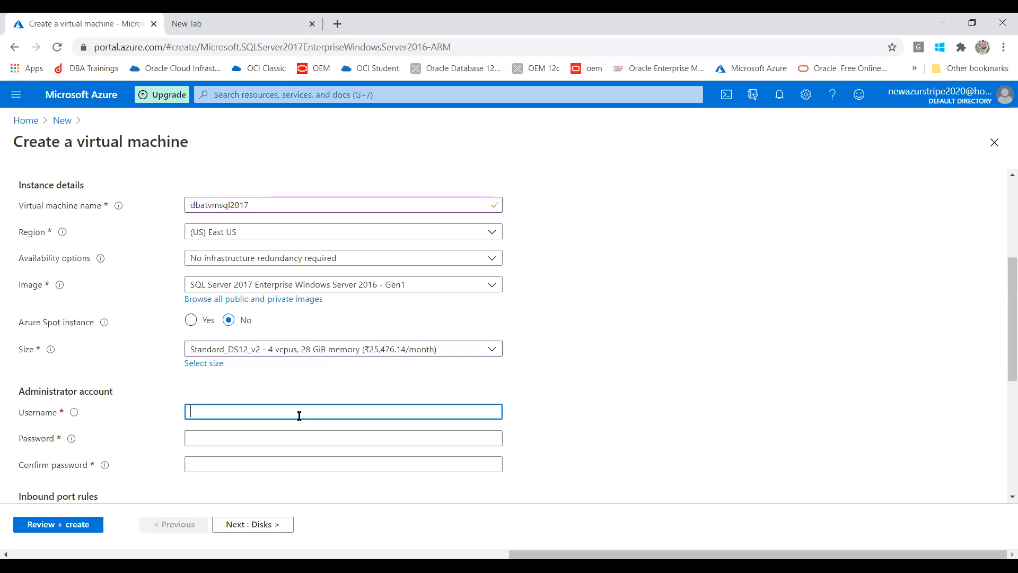
type("myadmin")
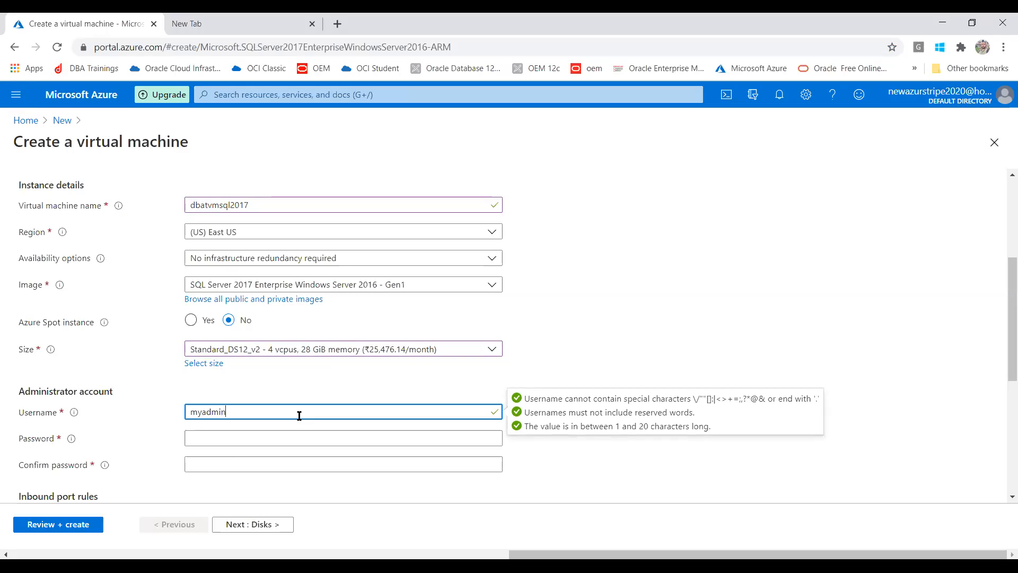
Enter the administrator password and a matching confirmation, retyping both after mistakes.
left_click(271, 433)
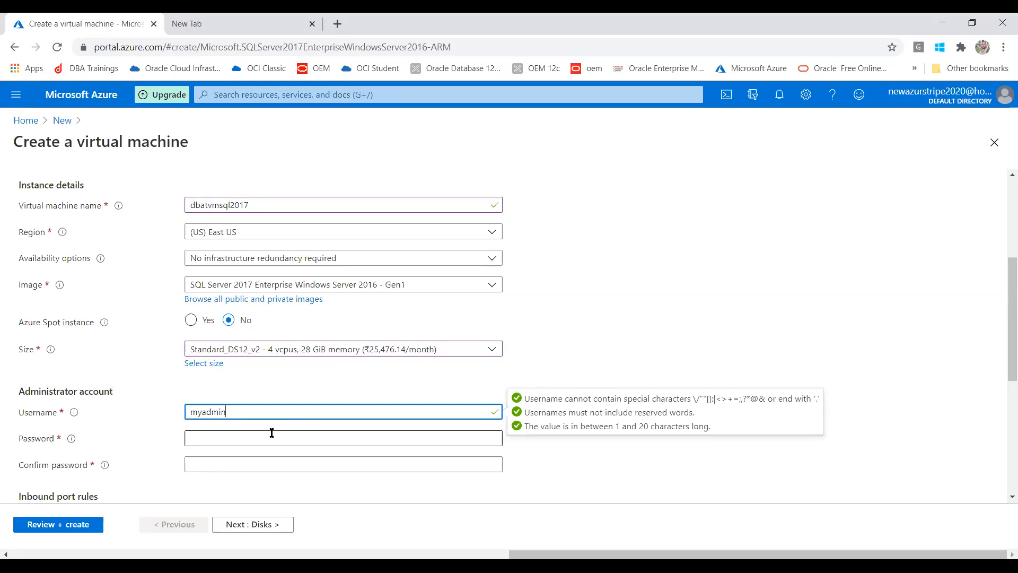
type("••••••")
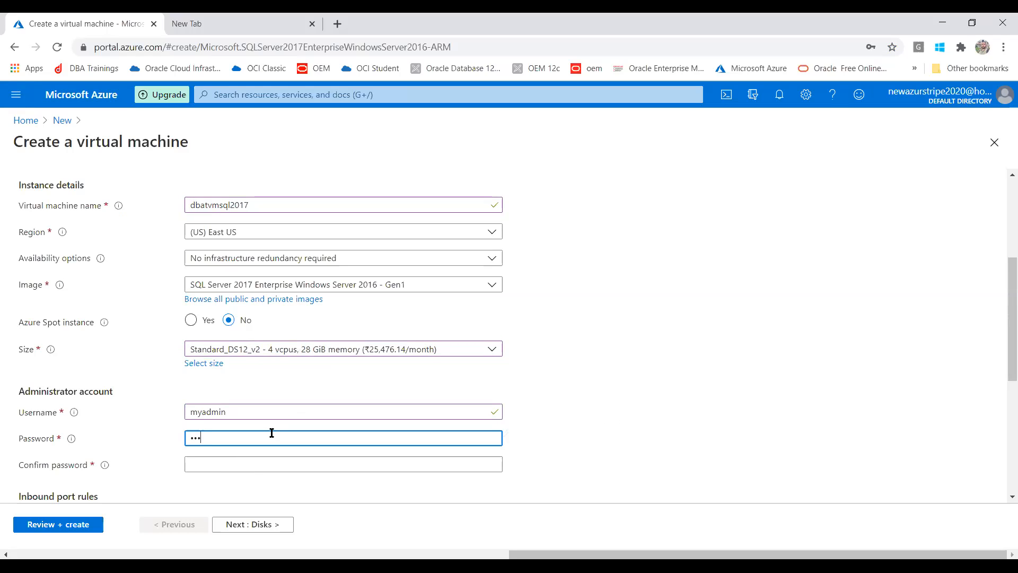
type("••••")
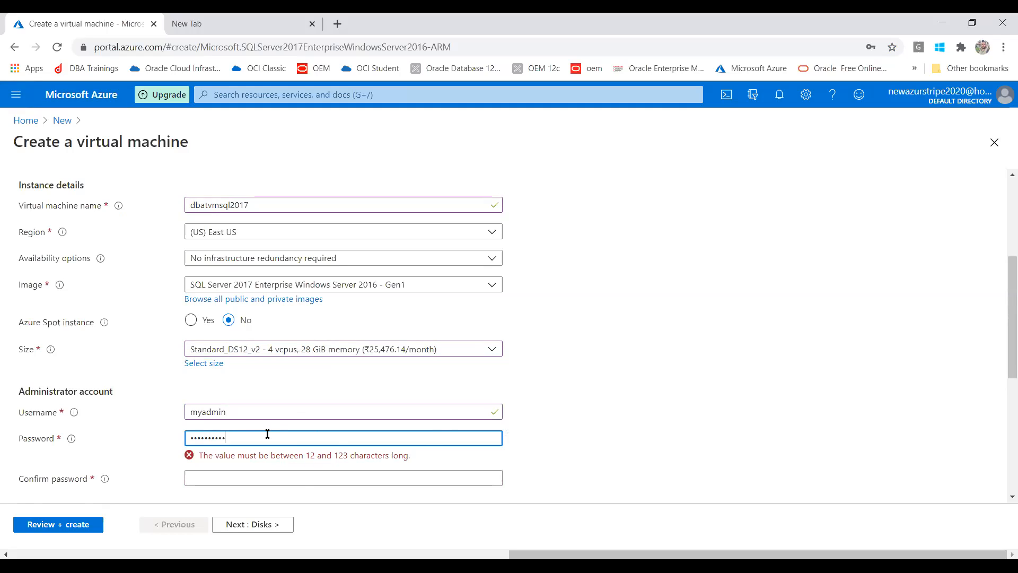
left_click_drag(267, 433, 128, 436)
type("••••••••••")
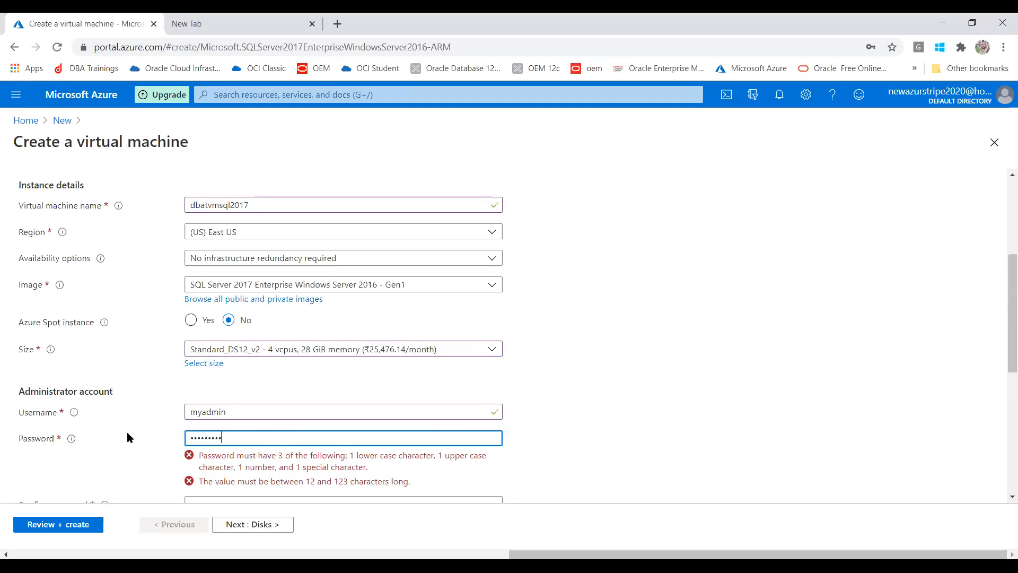
type("•••")
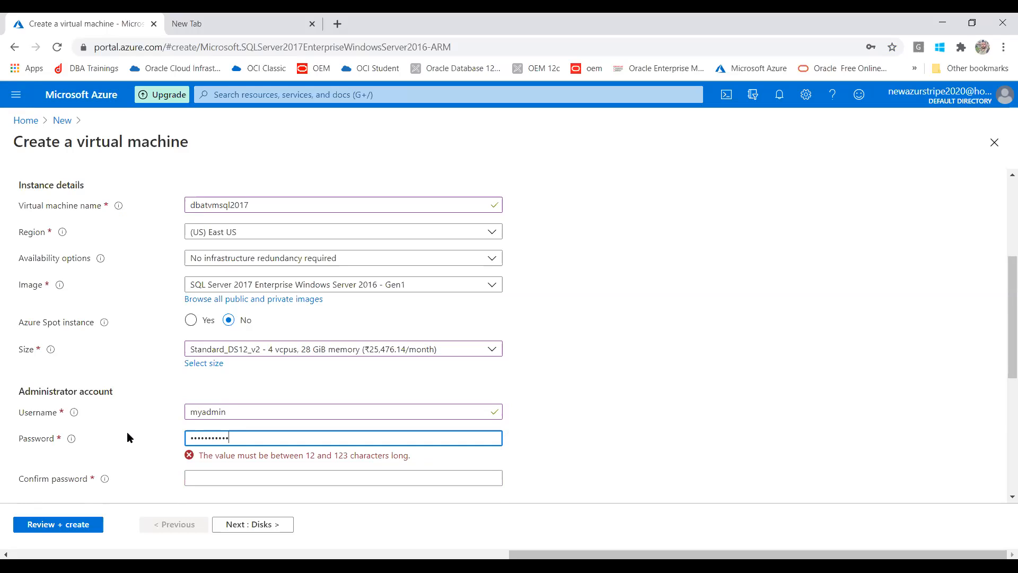
left_click(203, 463)
type("••")
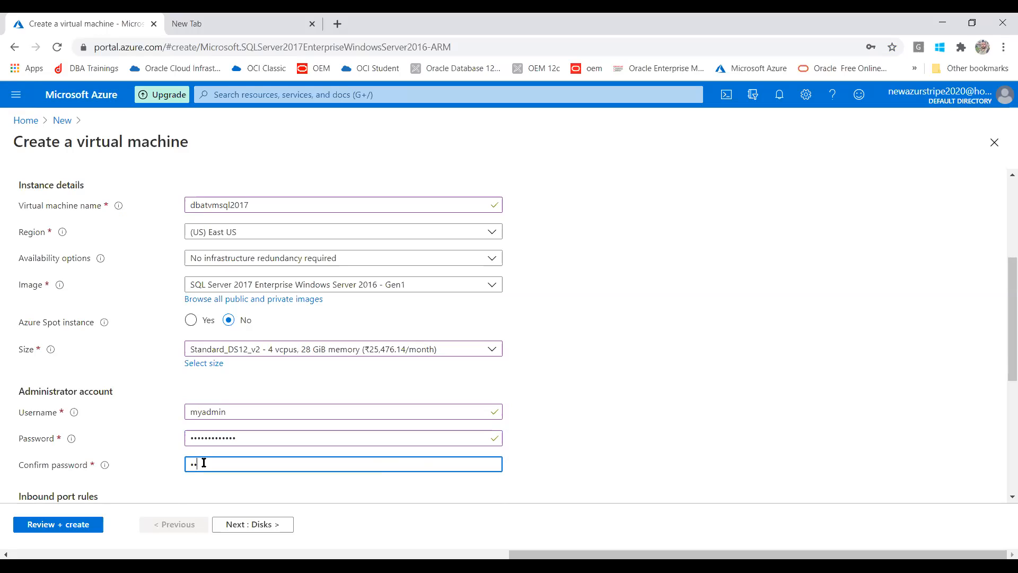
left_click_drag(204, 463, 183, 465)
type("••••••")
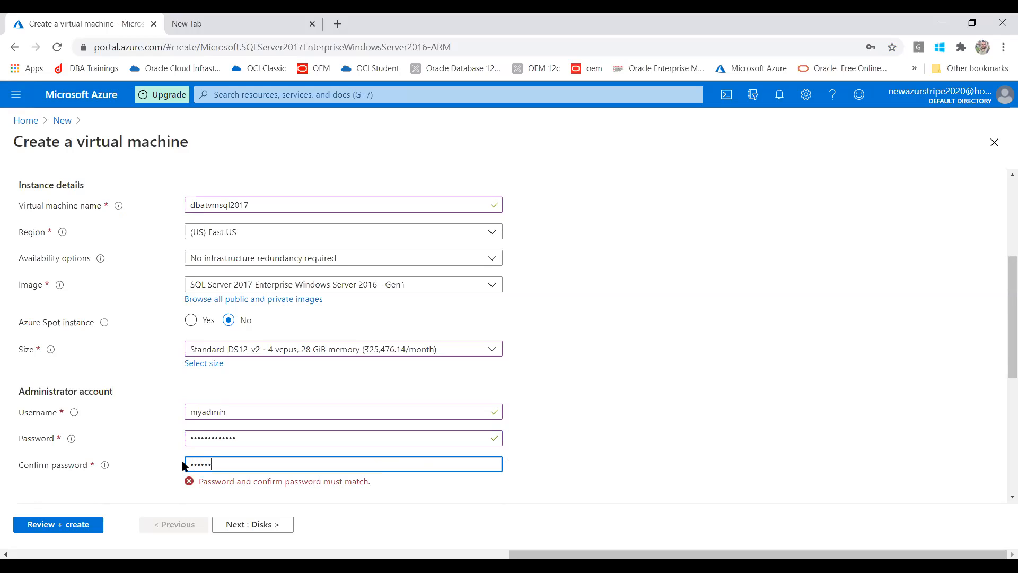
type("•••••••")
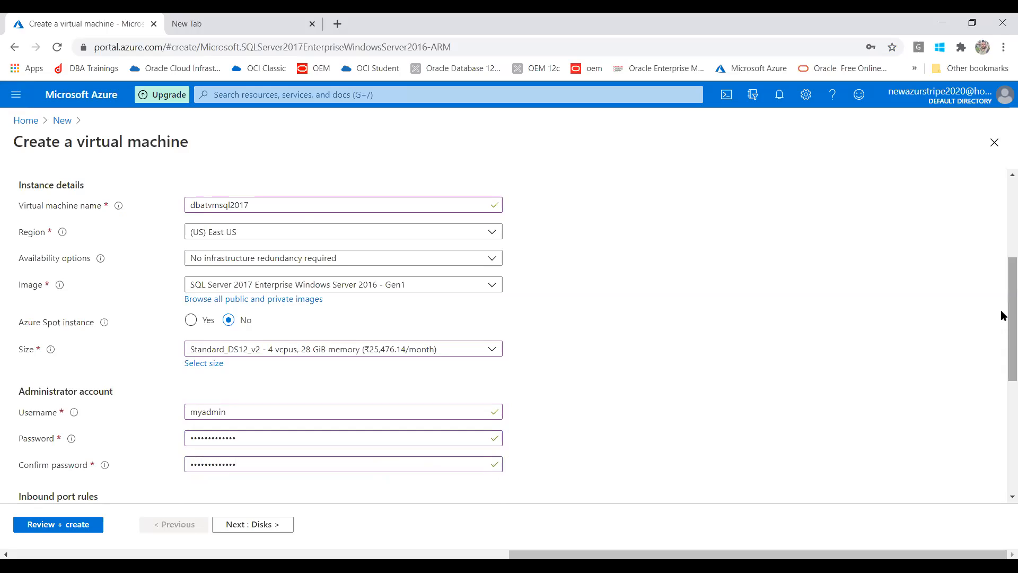
scroll(1001, 351, "down", 2)
left_click_drag(1000, 351, 1001, 385)
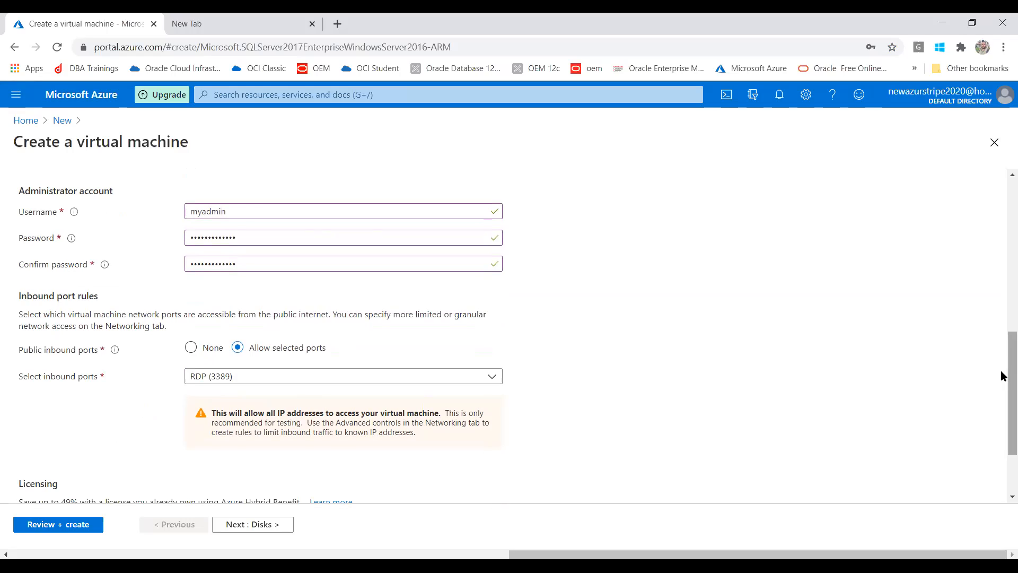
scroll(1002, 375, "down", 2)
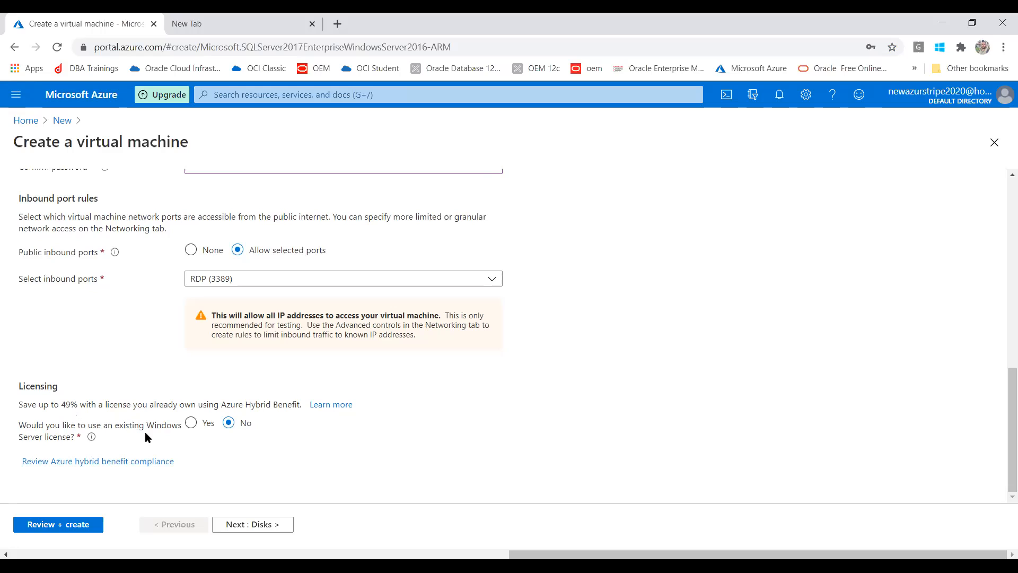
left_click(74, 525)
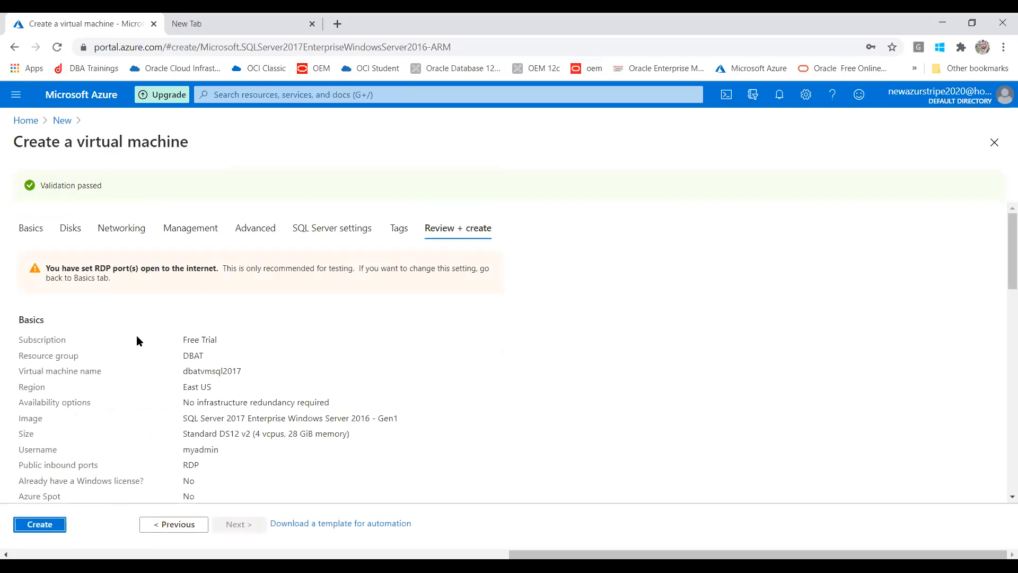
Scroll through the validated summary and submit the VM for deployment to resource group DBAT.
left_click_drag(1002, 237, 985, 445)
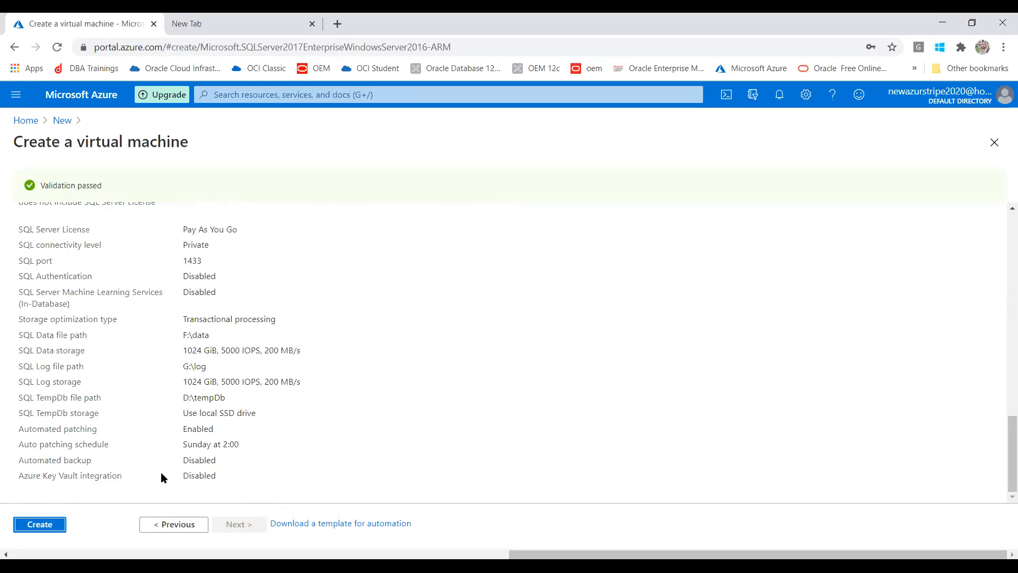
left_click(46, 526)
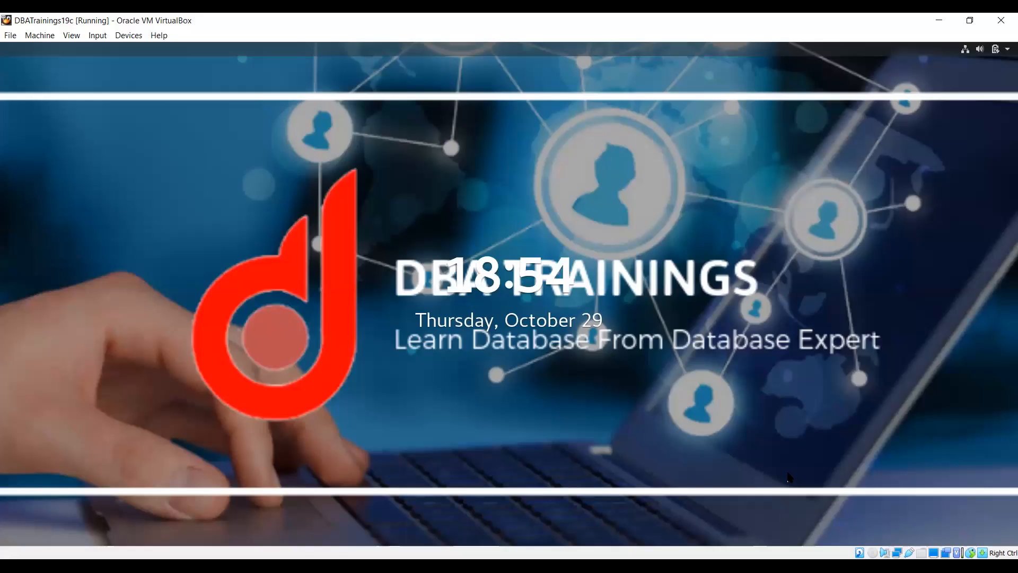
key("Return")
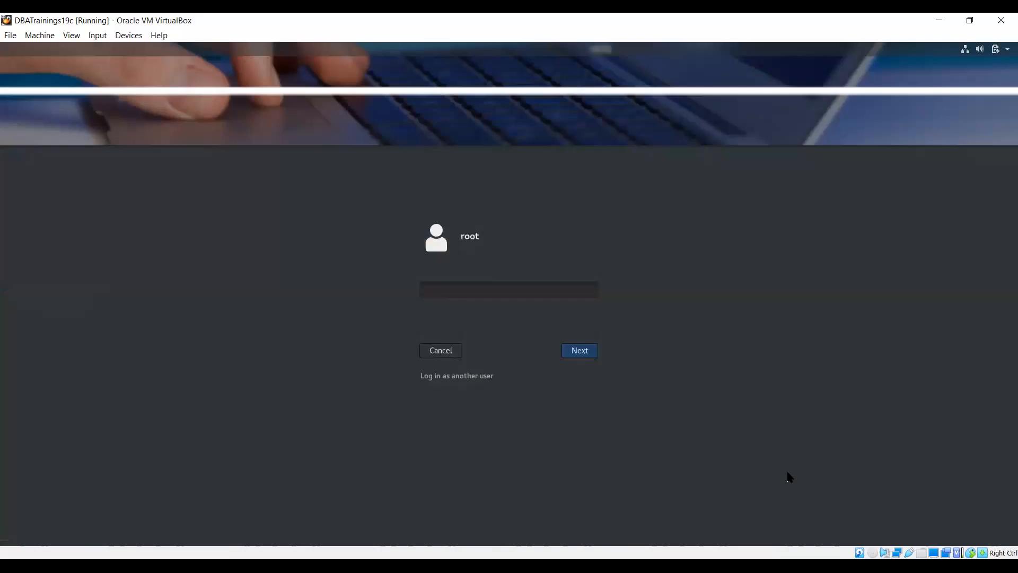
Unlock the DBATrainings19c VirtualBox login with the root password, then open the deployed Azure VM.
type("root")
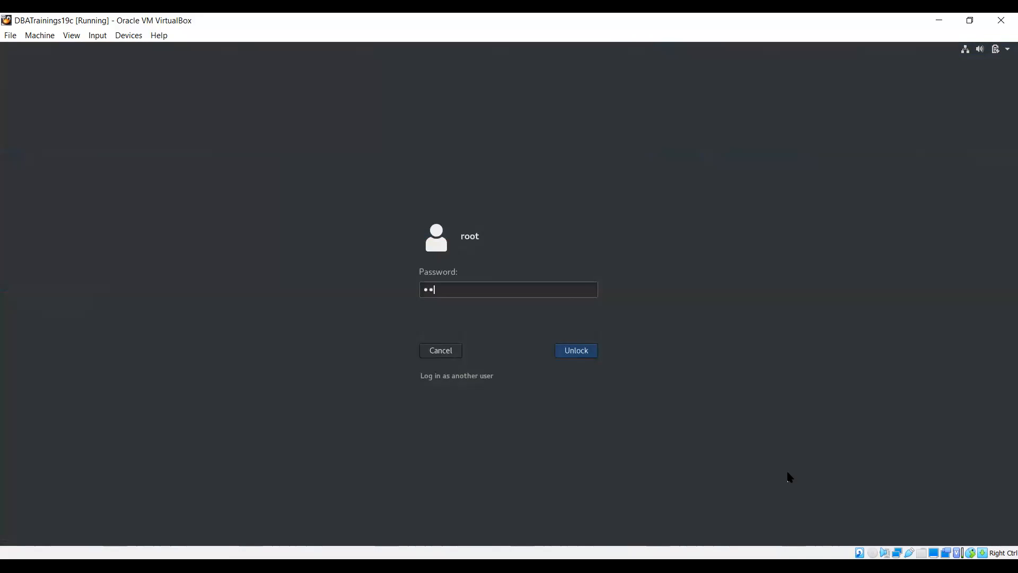
type("•••")
key("Return")
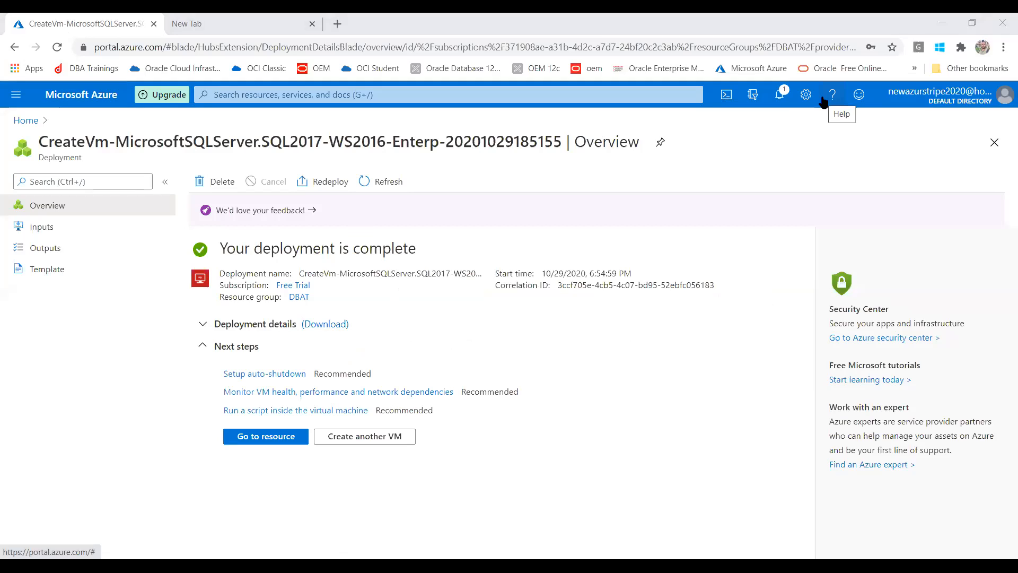
left_click(291, 444)
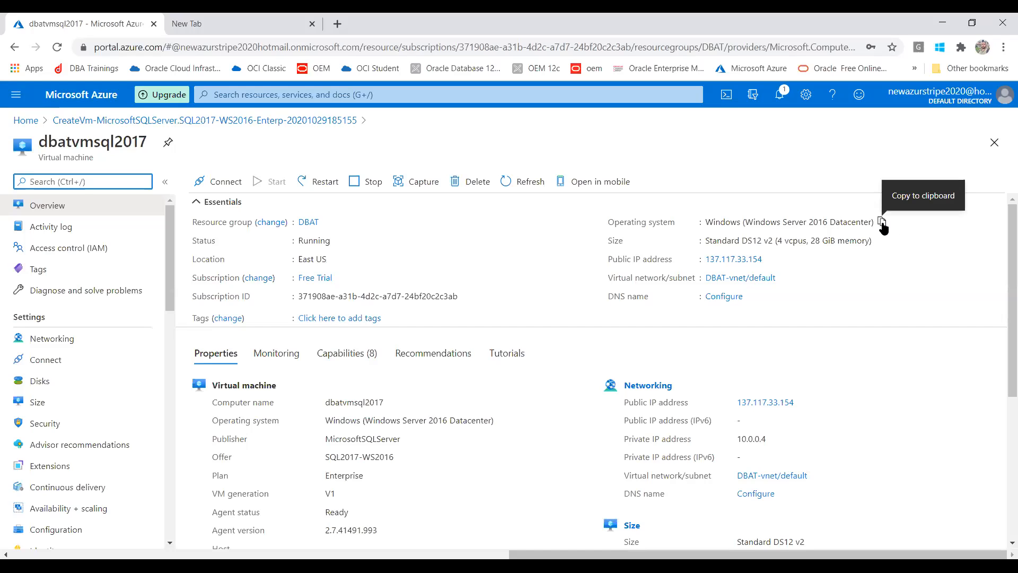
Copy the dbatvmsql2017 operating system name and public IP address 137.117.33.154.
left_click(882, 226)
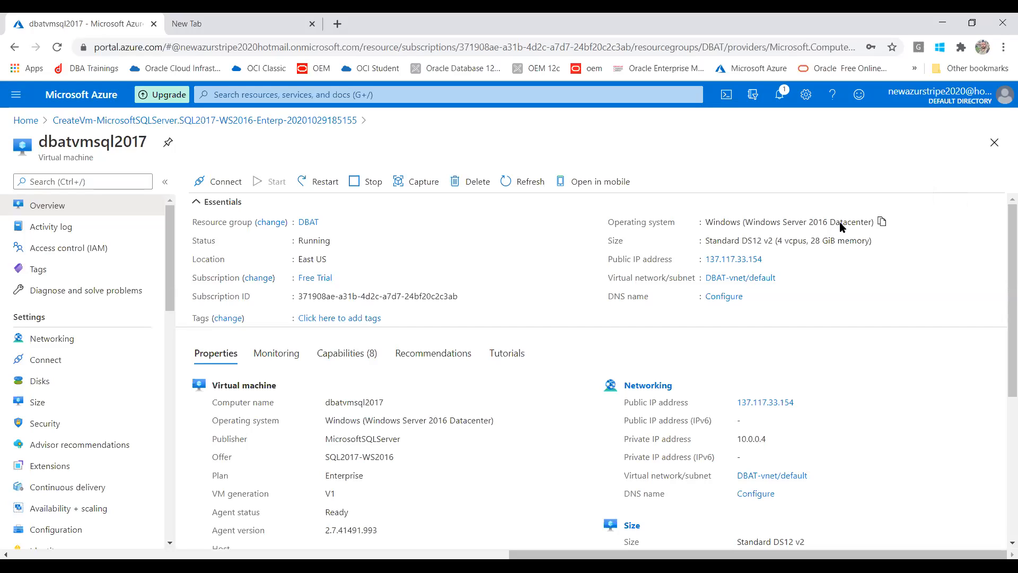
left_click(770, 260)
Highlight the computer name, Enterprise plan and Standard DS12 v2 size, then show the Connect options.
left_click_drag(330, 402, 358, 402)
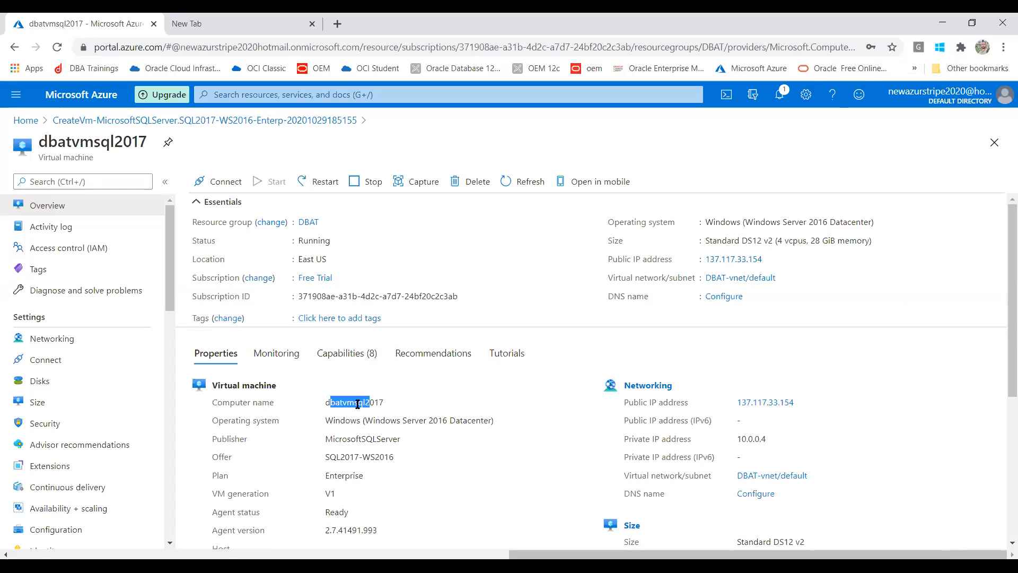
left_click_drag(358, 404, 383, 403)
left_click_drag(1002, 305, 1002, 367)
left_click_drag(333, 362, 390, 368)
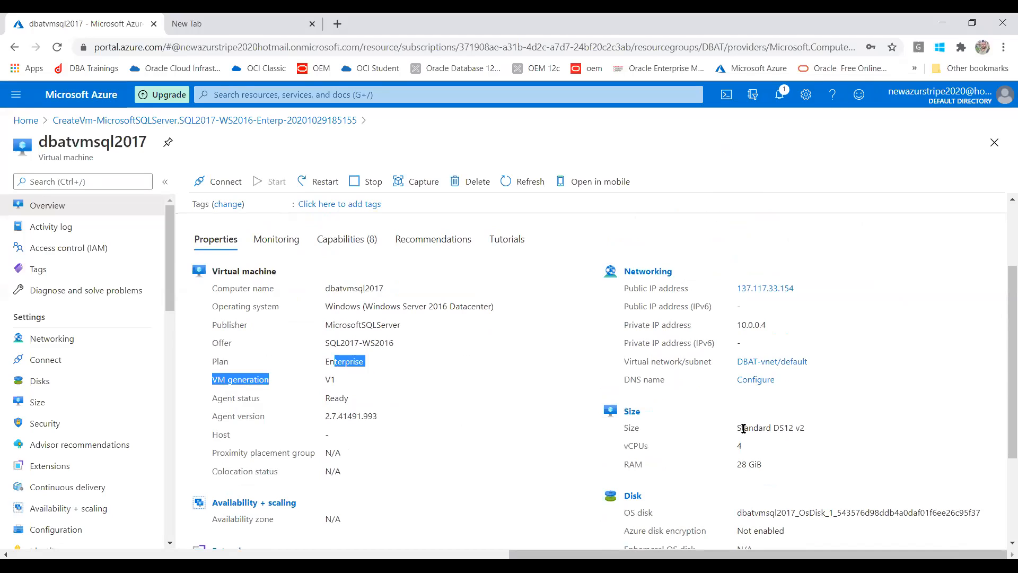
left_click_drag(741, 427, 806, 430)
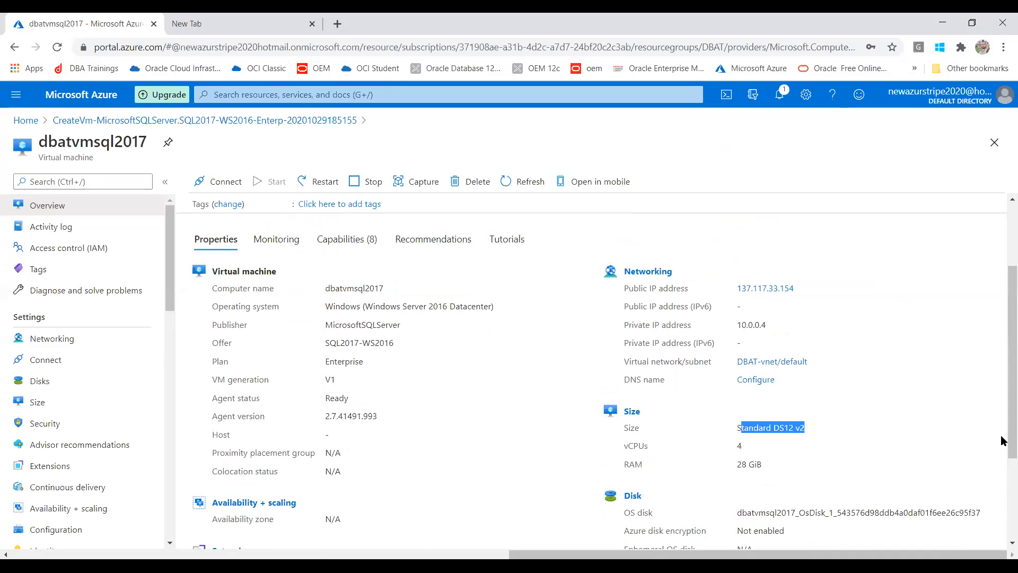
scroll(1002, 473, "down", 1)
scroll(1001, 473, "down", 2)
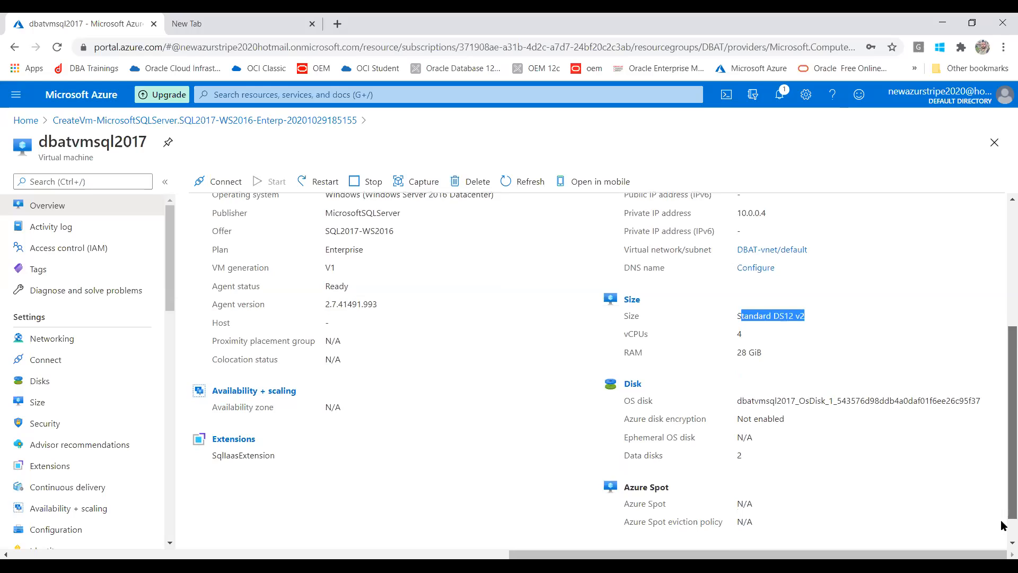
left_click_drag(1003, 529, 1002, 357)
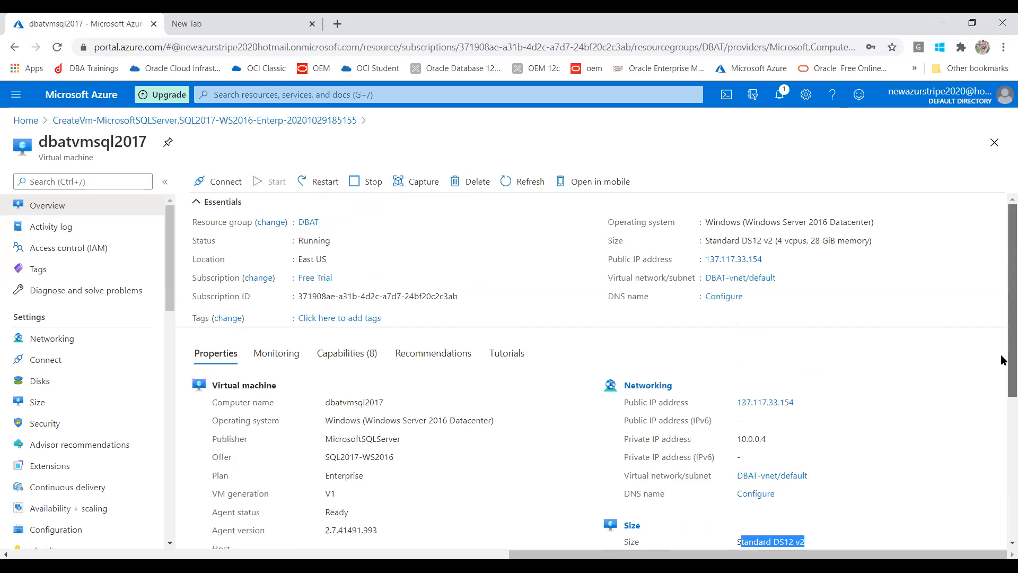
left_click(225, 184)
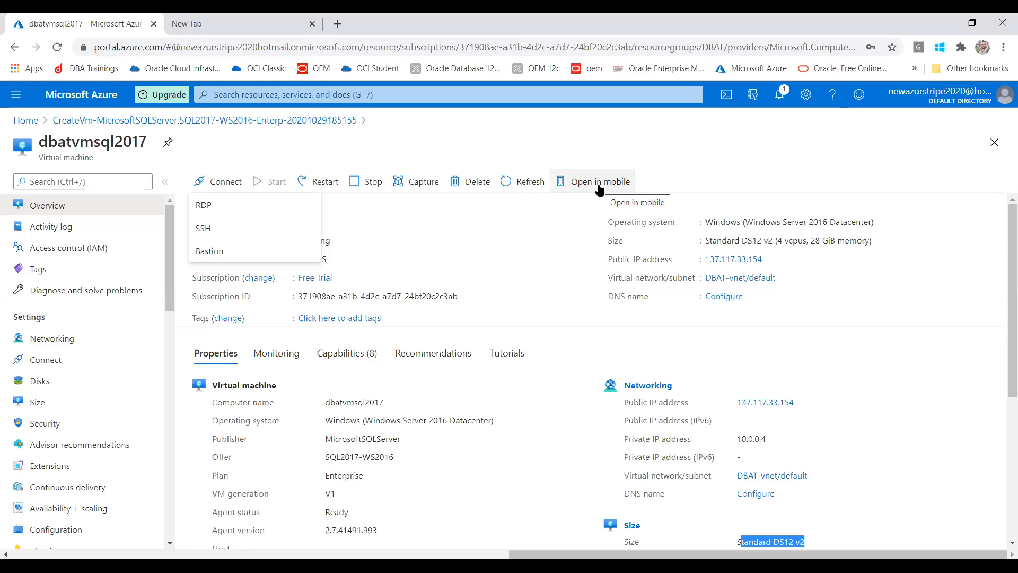
Dismiss the Connect options and scroll the Properties tab to the Size, Disk and Azure Spot sections.
left_click(976, 264)
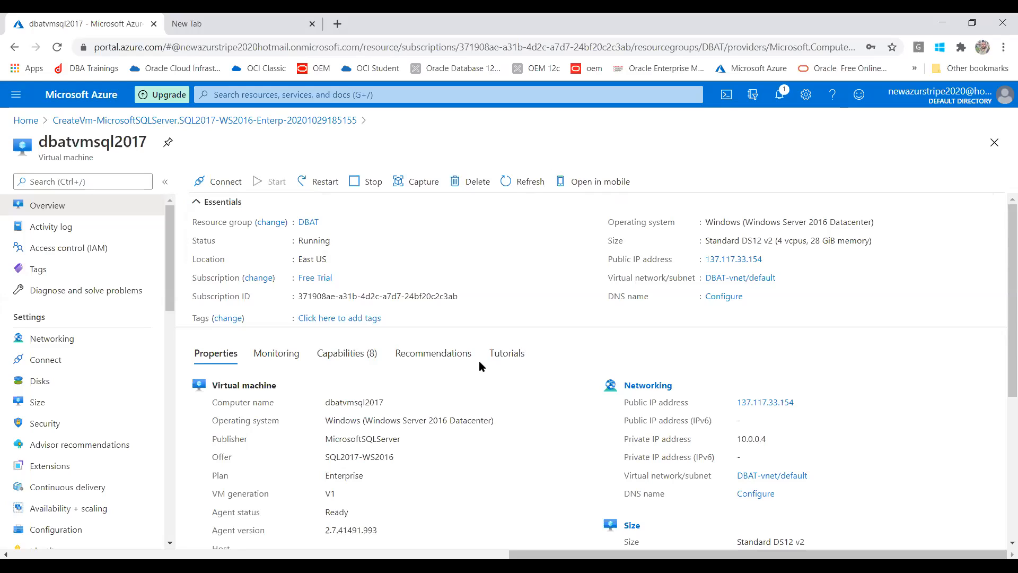
left_click_drag(1003, 338, 999, 509)
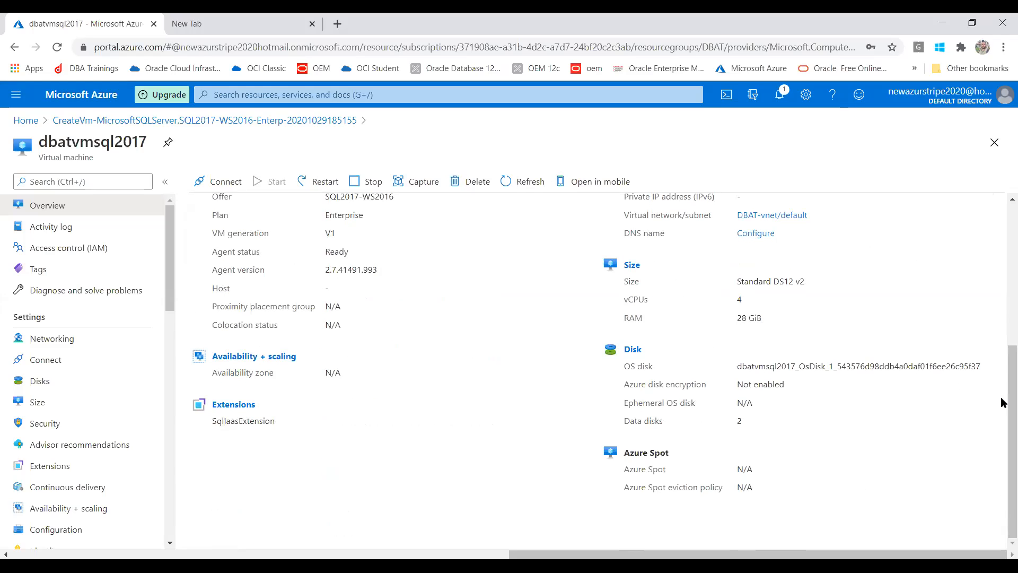
left_click_drag(1009, 411, 1001, 339)
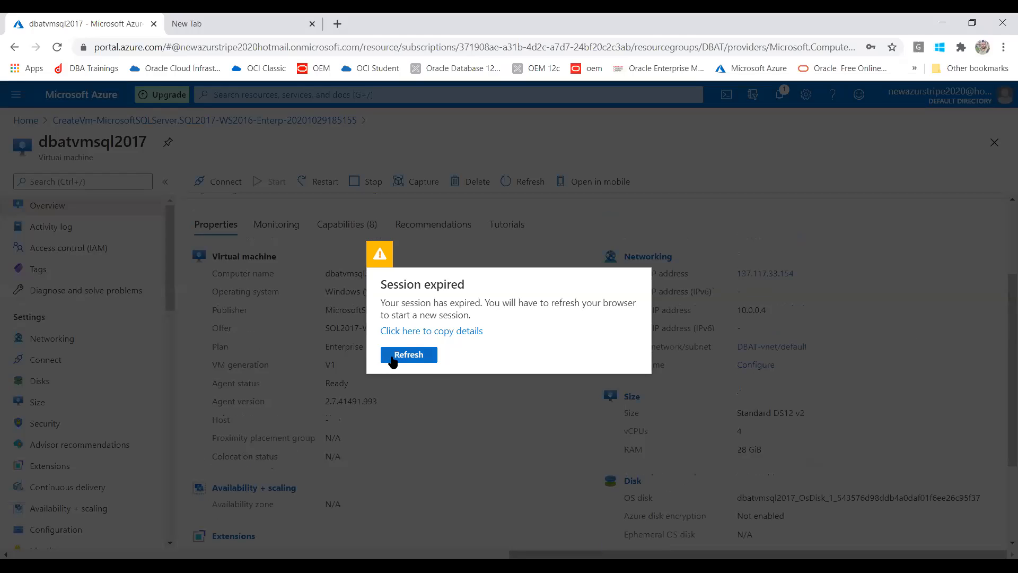
Refresh the expired session so the dbatvmsql2017 overview page reloads.
left_click(409, 354)
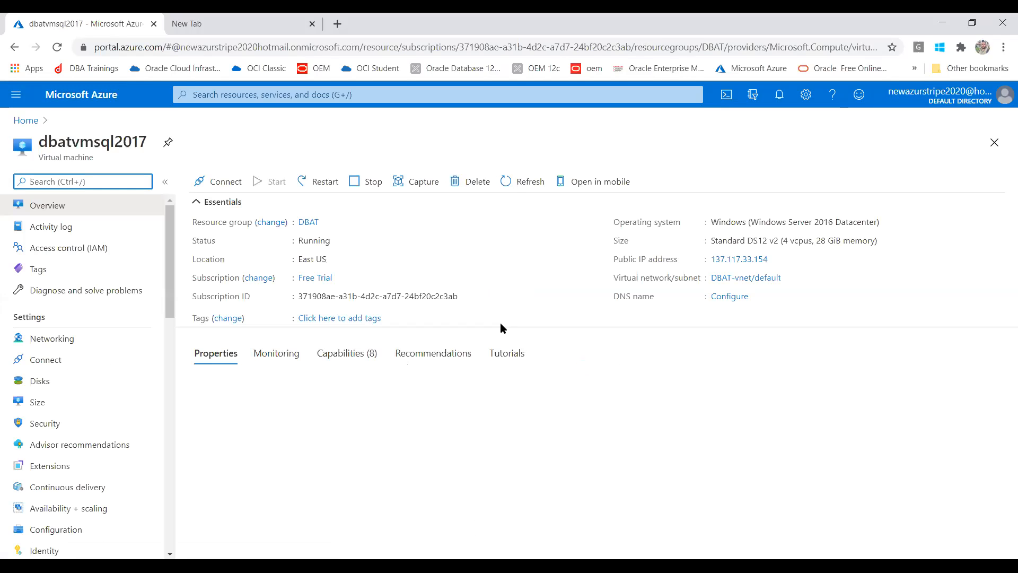
Review the Monitoring tab's CPU, network, disk bytes and disk operations charts, dismissing the credit notice.
left_click(276, 354)
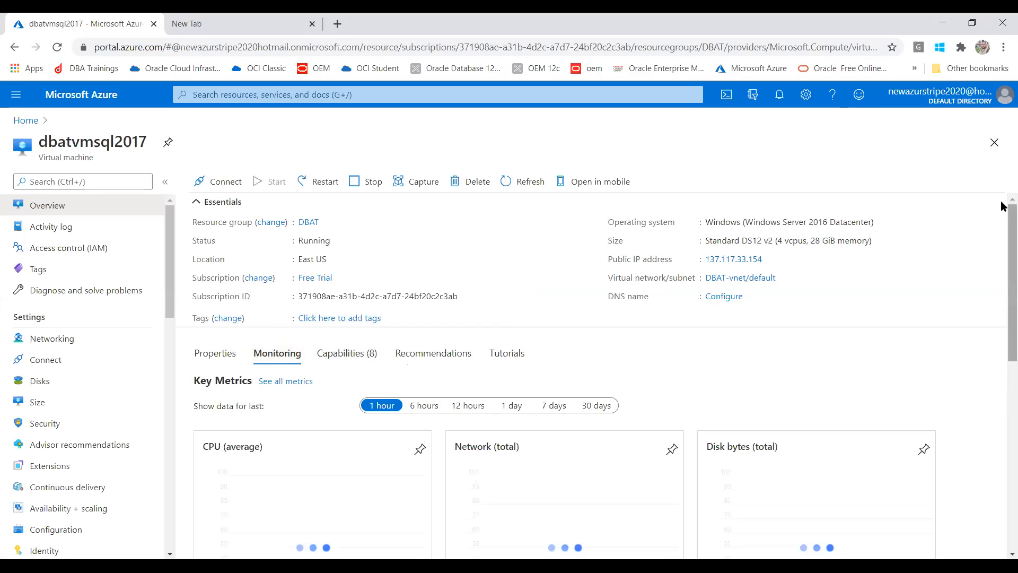
left_click_drag(1009, 214, 998, 284)
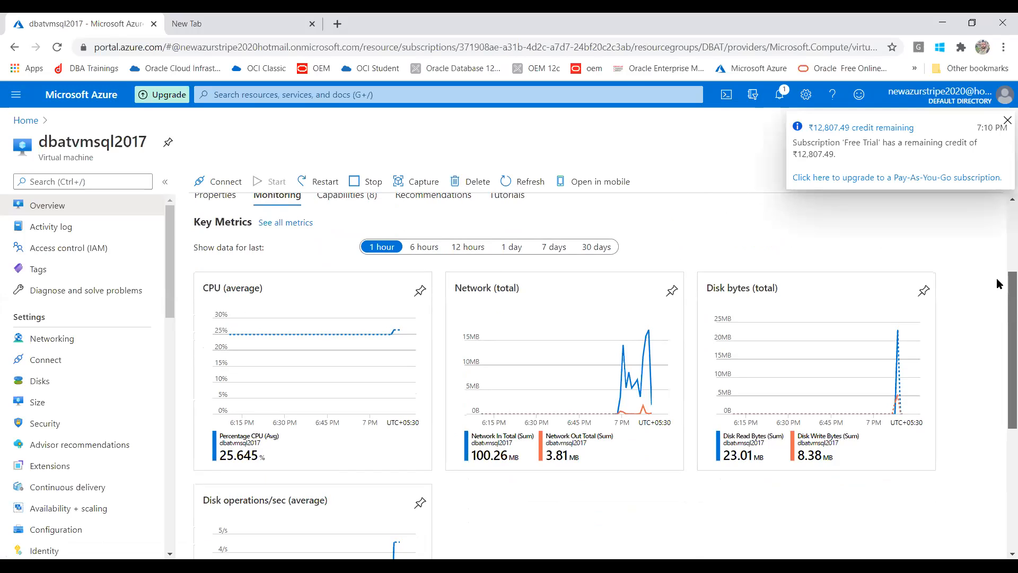
left_click(1006, 122)
left_click_drag(1003, 297, 1002, 430)
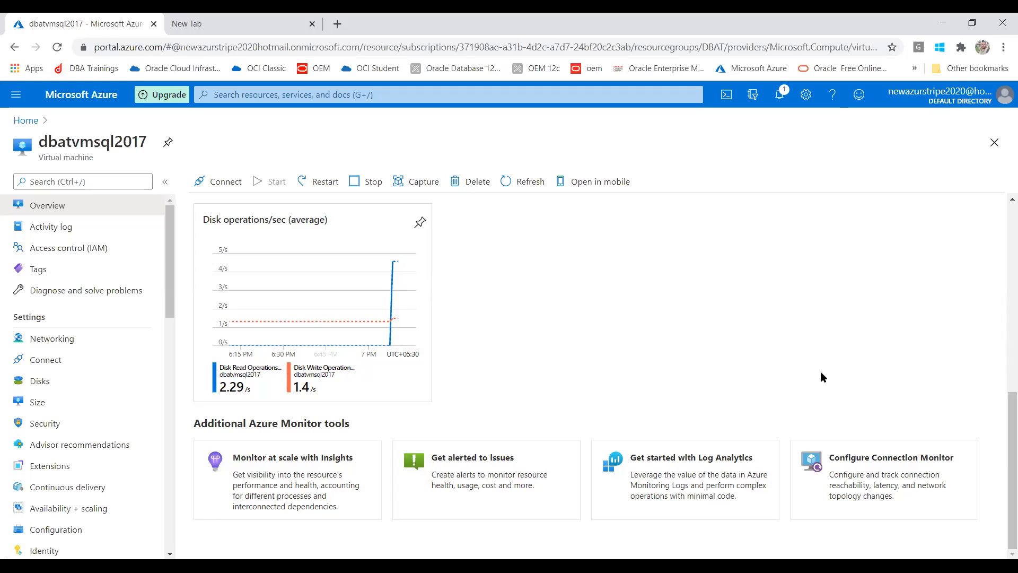
left_click_drag(1004, 457, 1003, 215)
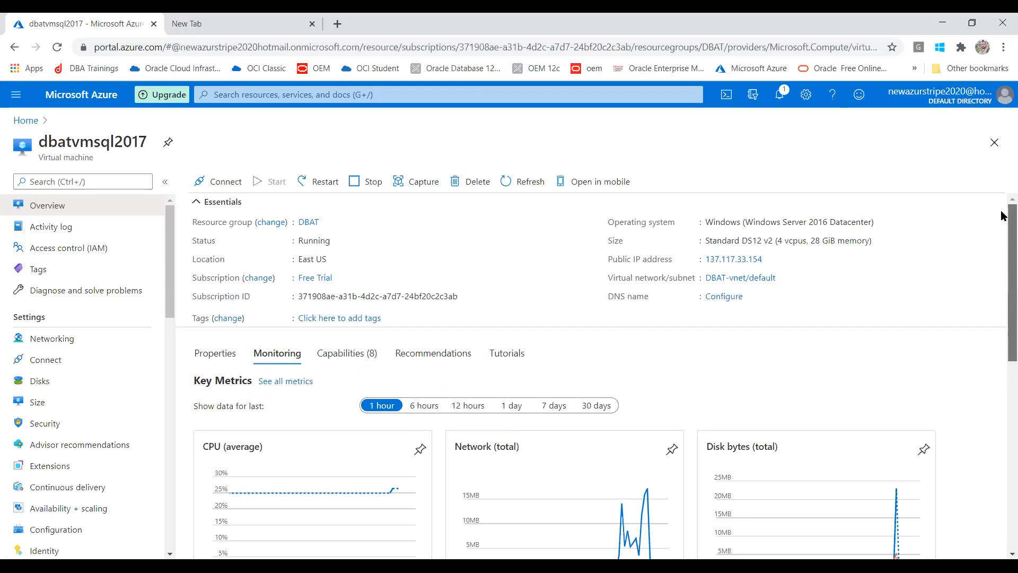
left_click(347, 360)
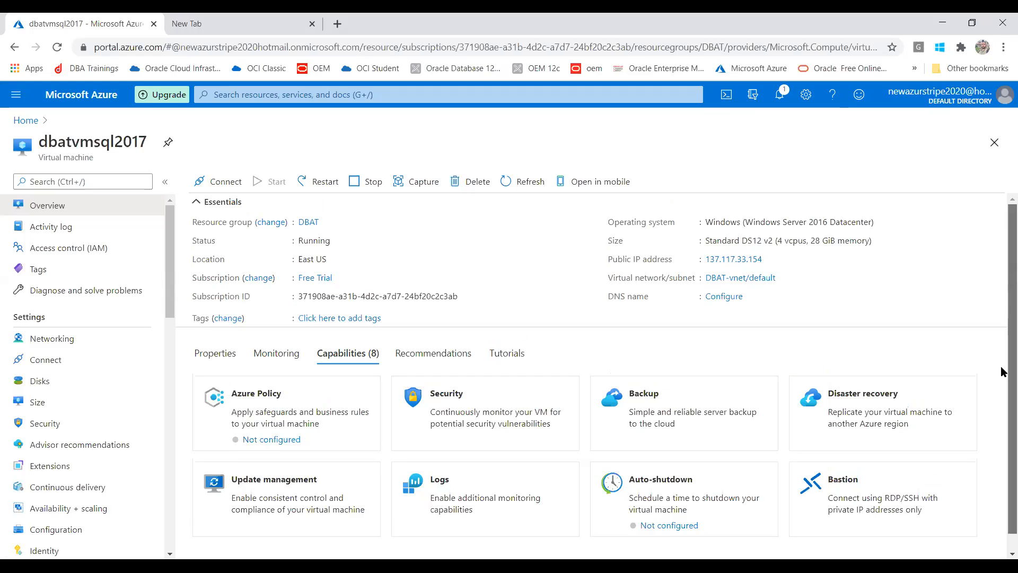
Look over the eight capability cards, then check the VM's best-practice recommendations.
scroll(1002, 371, "down", 1)
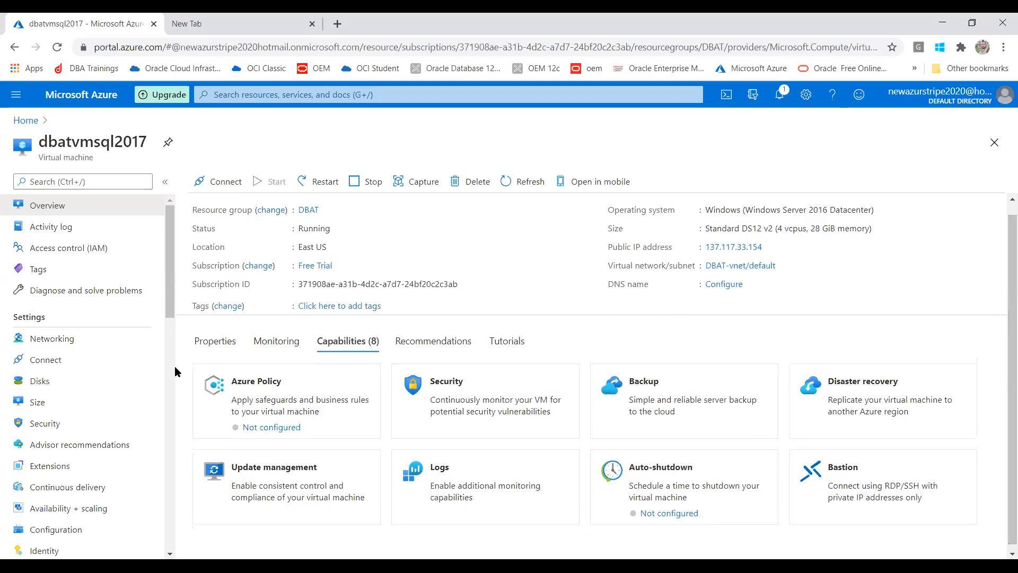
left_click(415, 352)
left_click(492, 356)
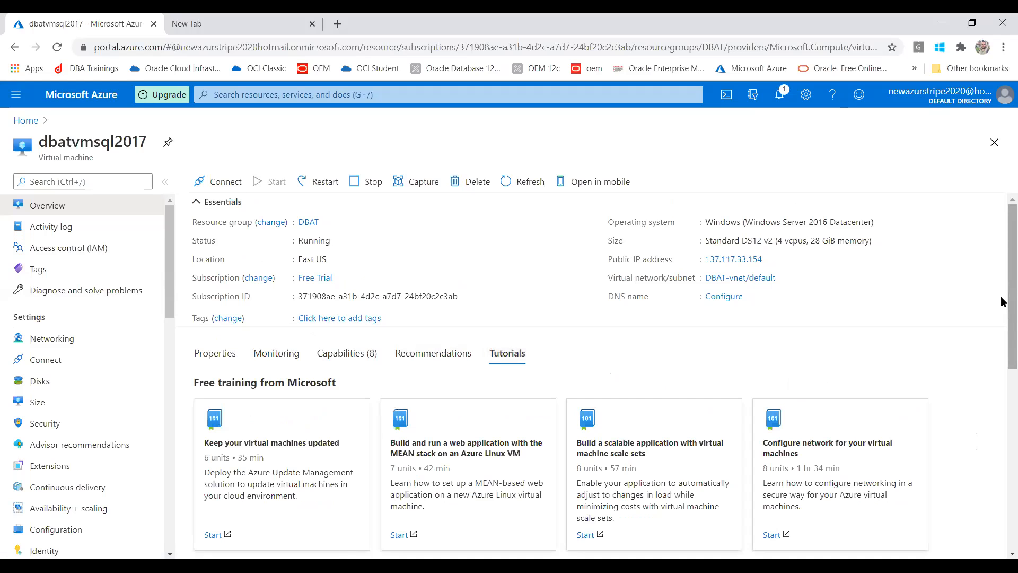
Scroll through the free training modules and video tutorials for virtual machines and back up.
scroll(989, 386, "down", 5)
scroll(979, 412, "down", 2)
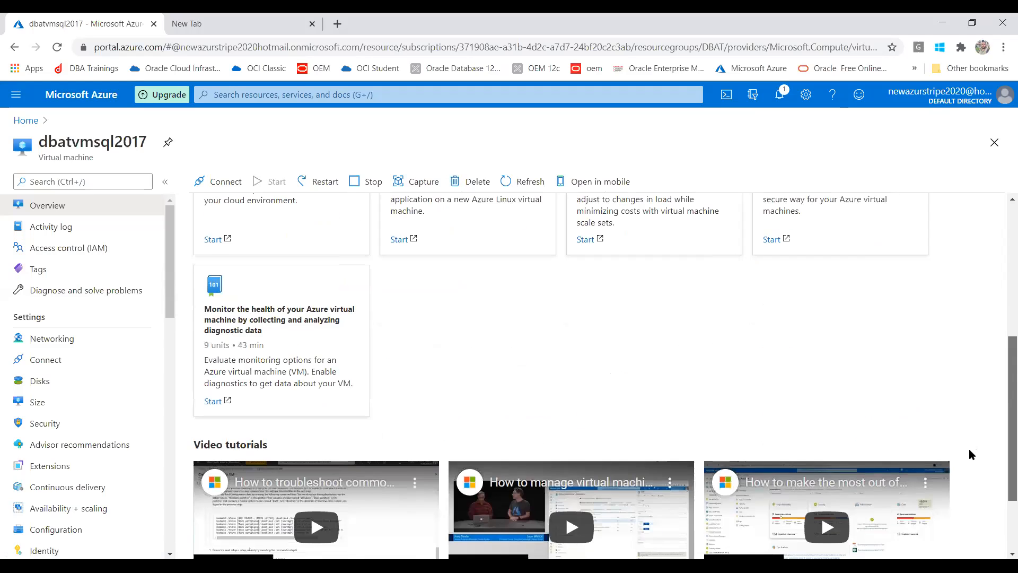
scroll(981, 361, "up", 7)
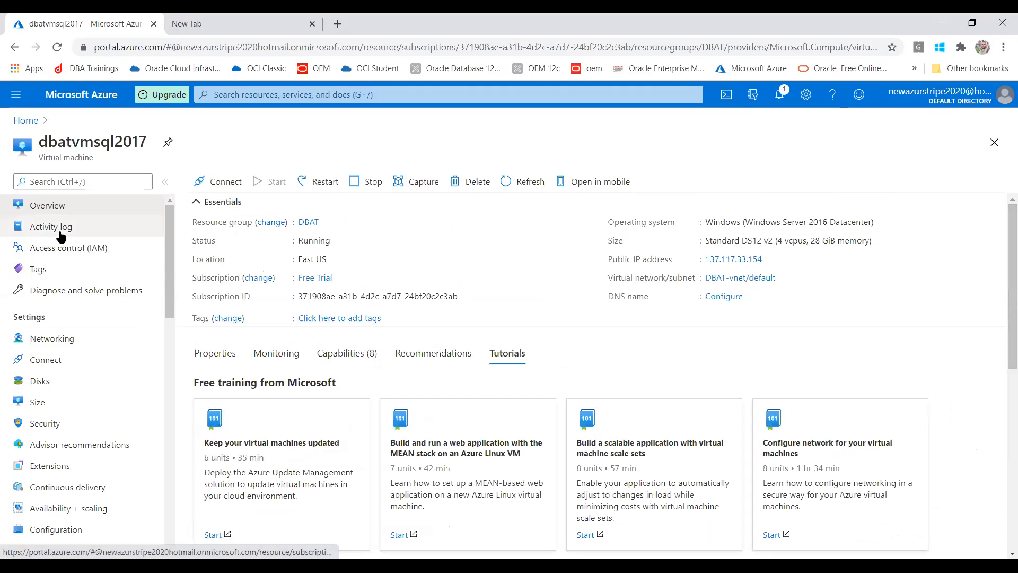
left_click(49, 337)
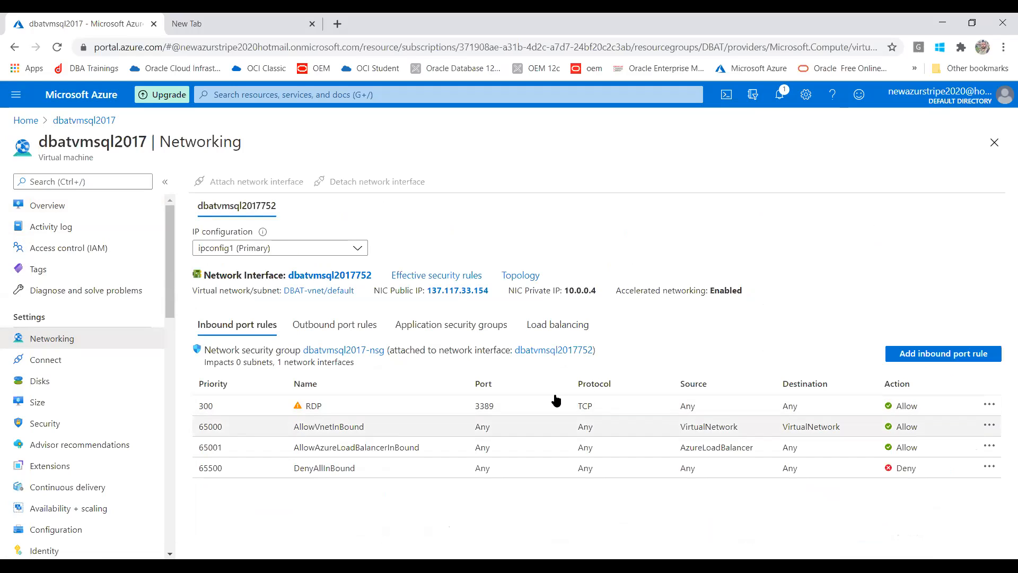
Inspect the action menus of the RDP 3389 and DenyAllInBound inbound rules without changing them.
left_click(989, 406)
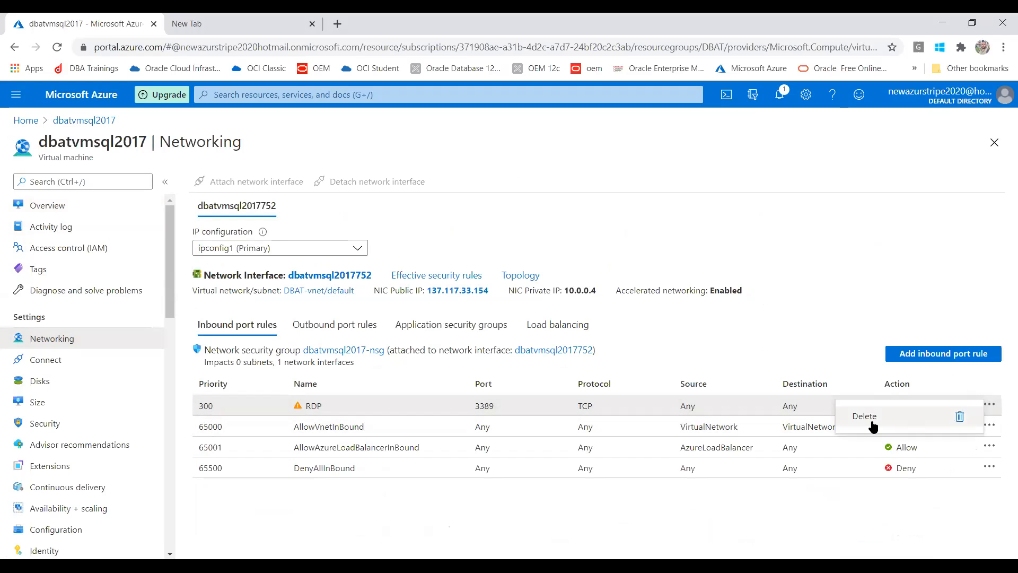
left_click(816, 488)
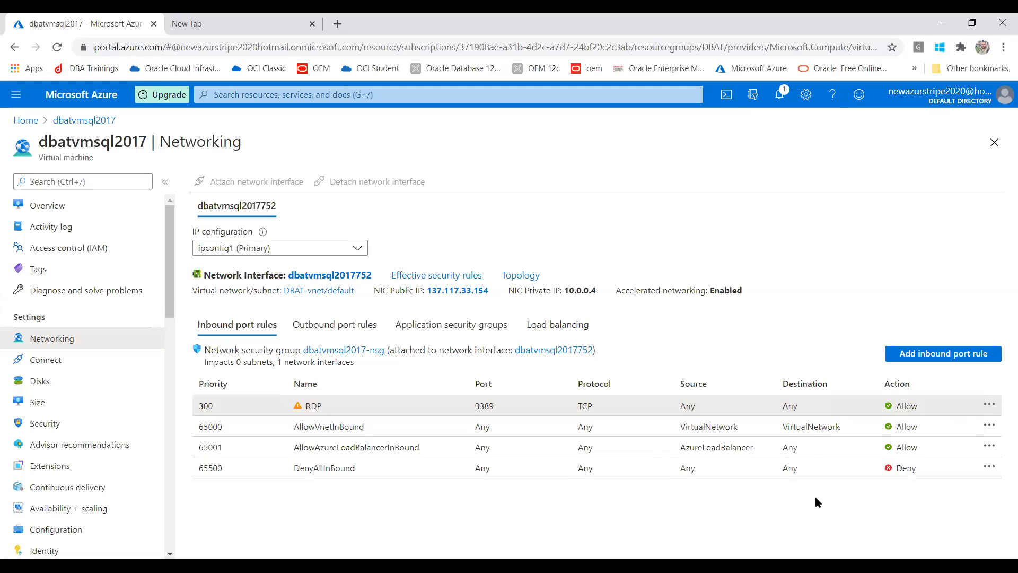
left_click(989, 467)
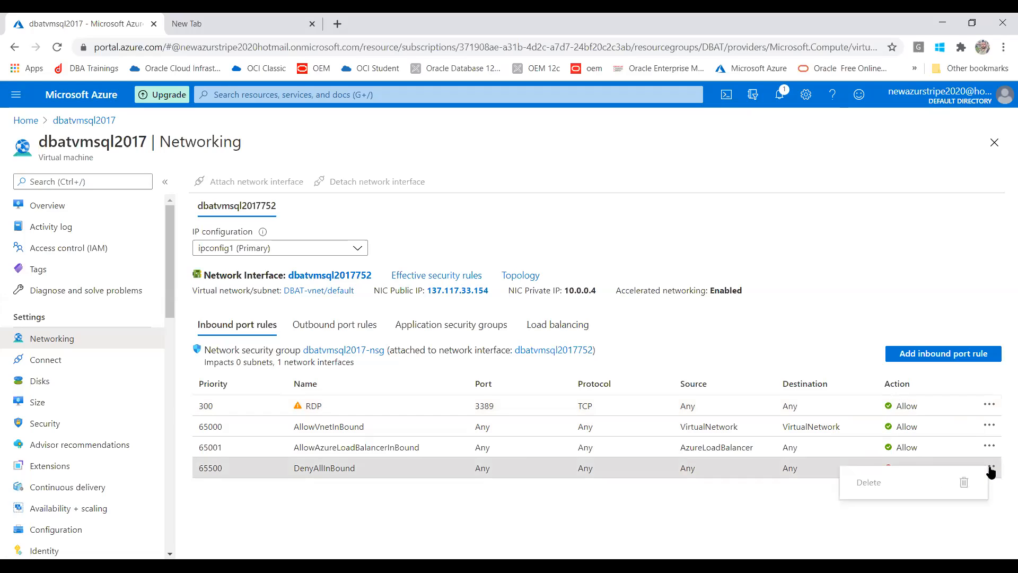
left_click(751, 542)
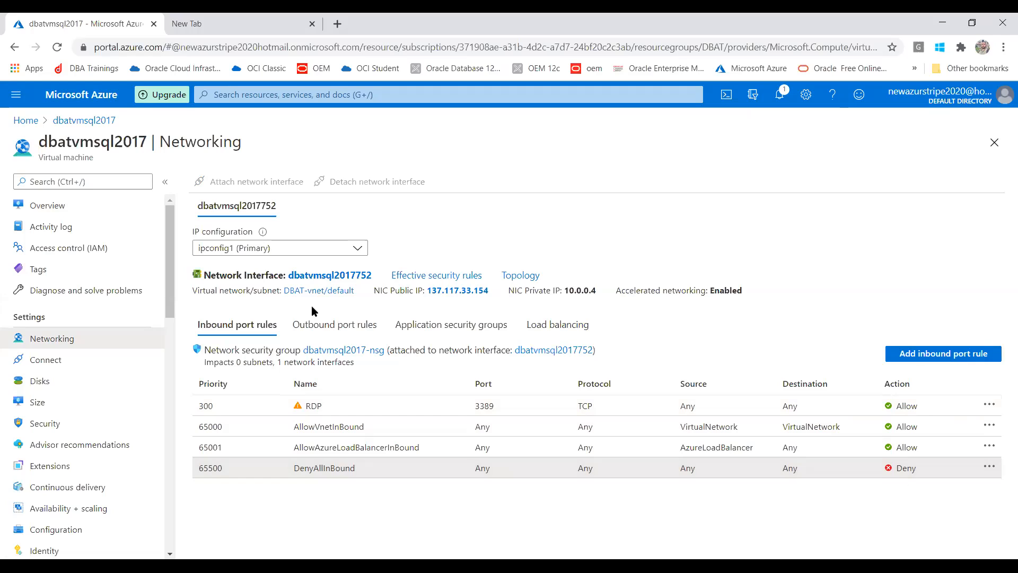
Check the outbound port rules, application security groups and load balancing for the VM's network interface.
left_click(313, 326)
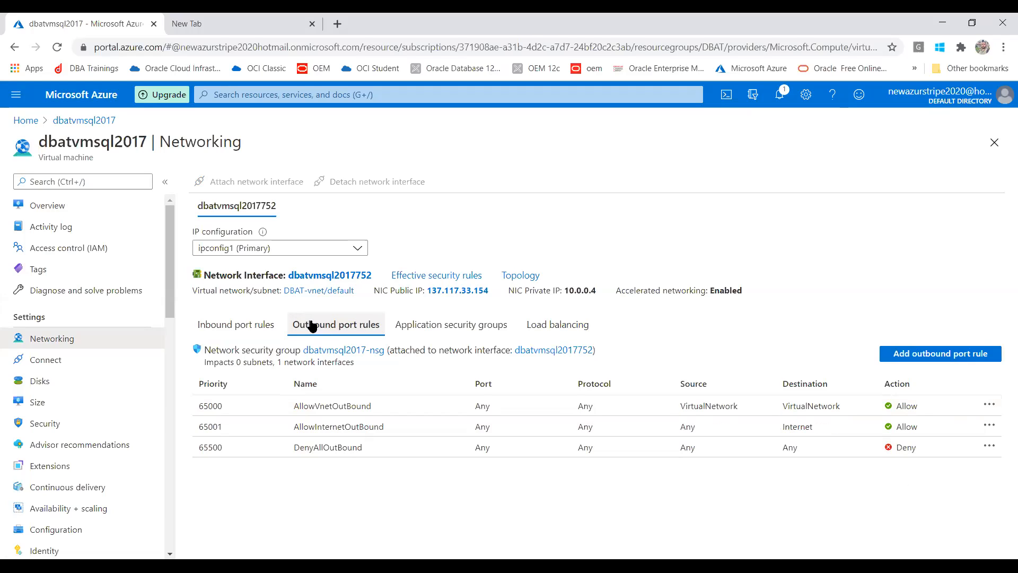
left_click(423, 331)
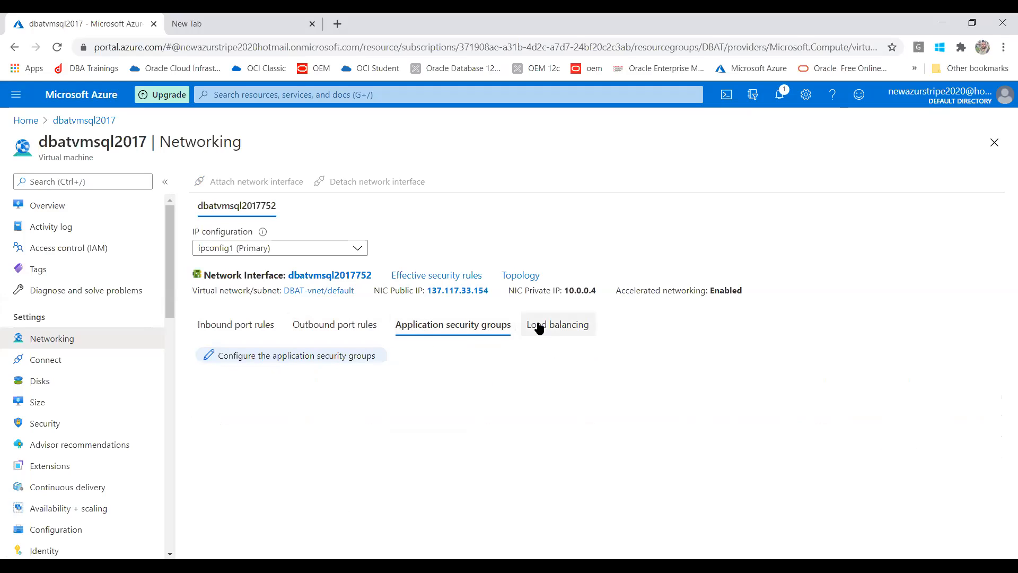
left_click(540, 328)
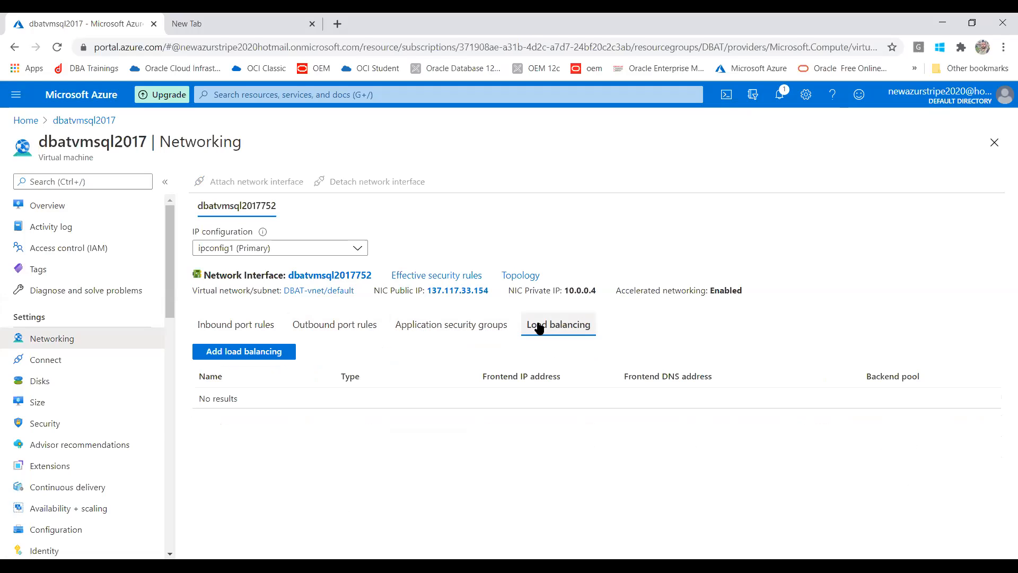
left_click(65, 362)
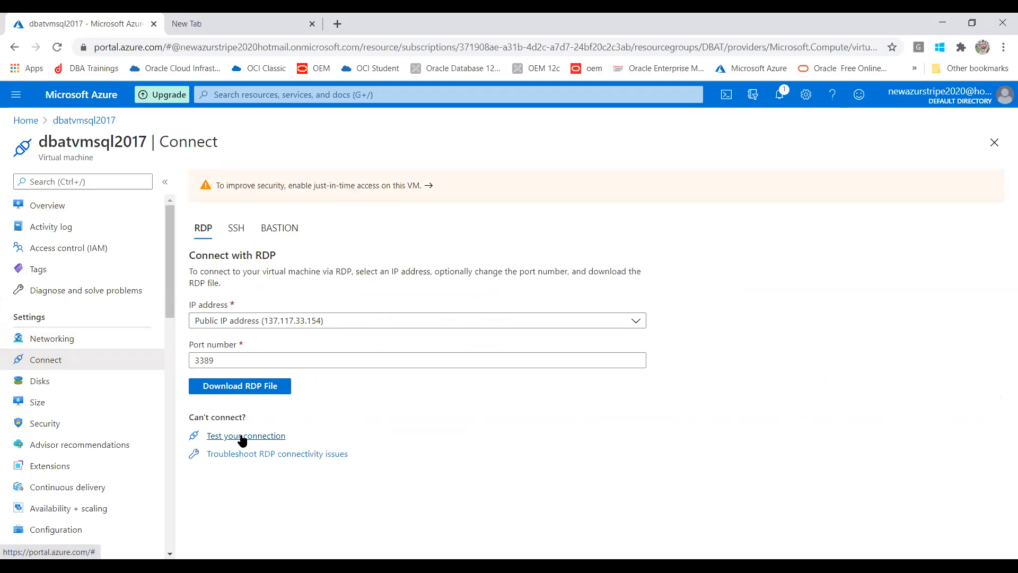
Download and open the RDP file for 137.117.33.154, accepting the unknown publisher.
left_click(233, 389)
left_click(81, 538)
key("Return")
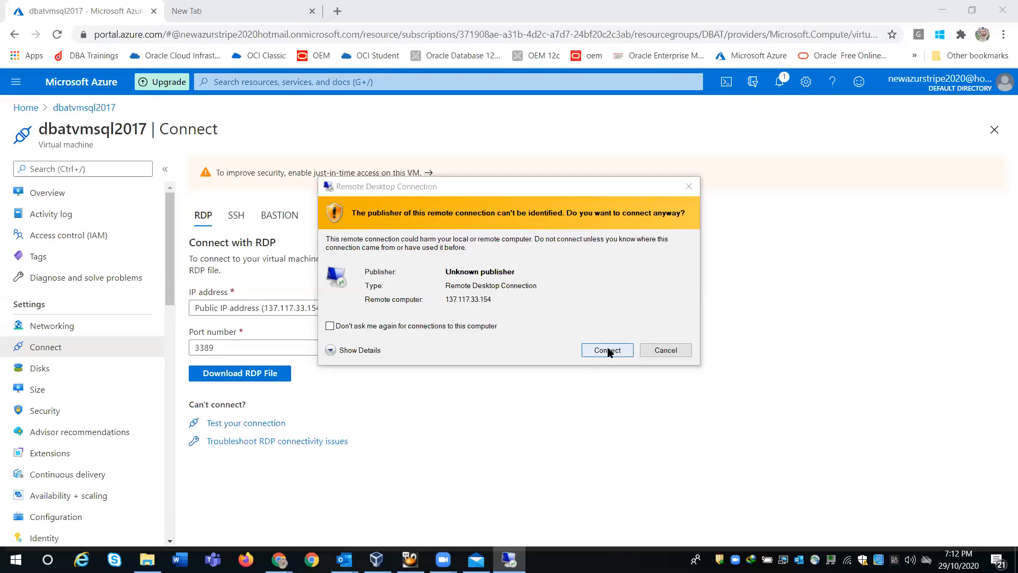
left_click(604, 348)
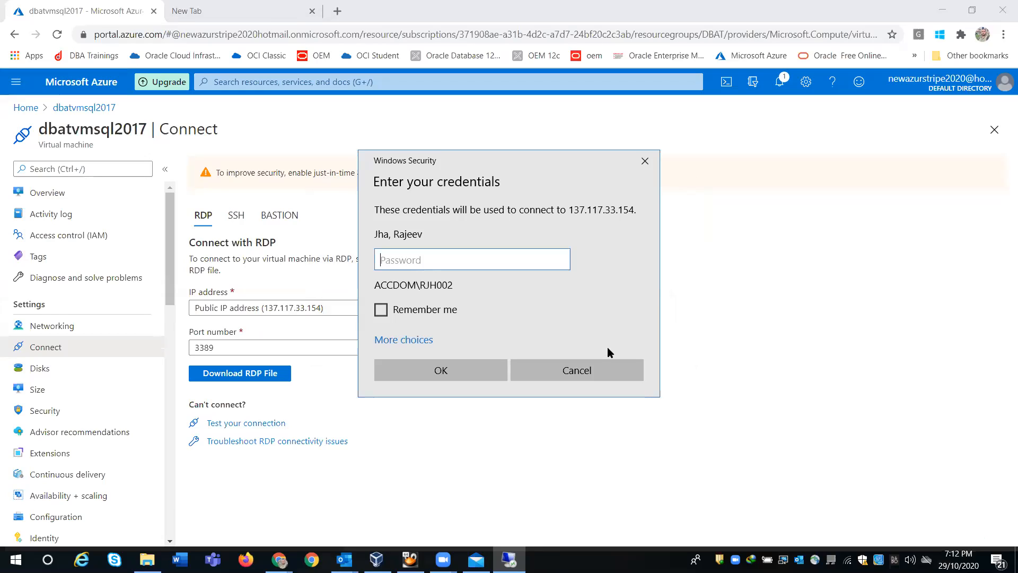
Sign in with a different local administrator account and accept the certificate warning.
left_click(380, 340)
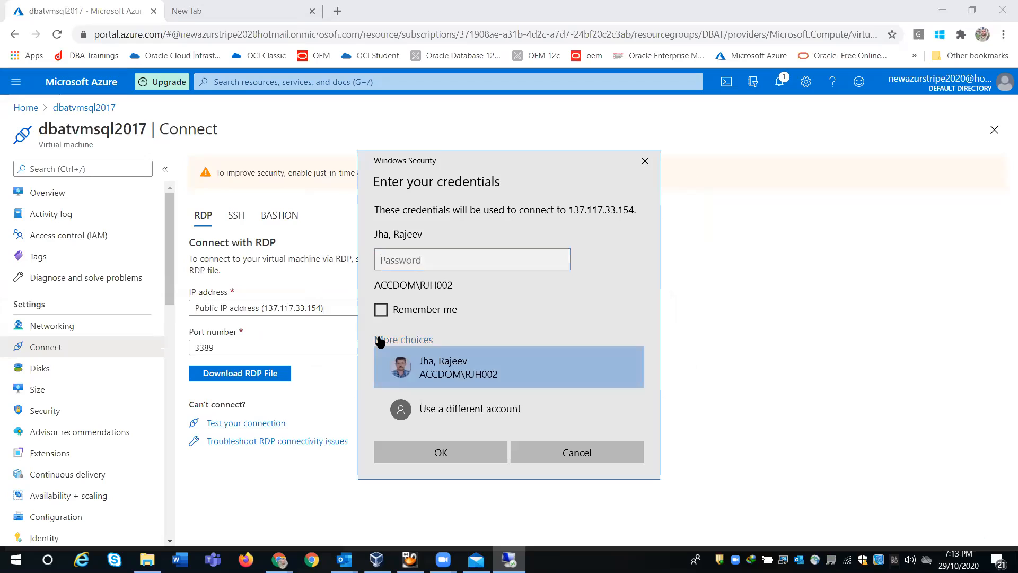
left_click(461, 412)
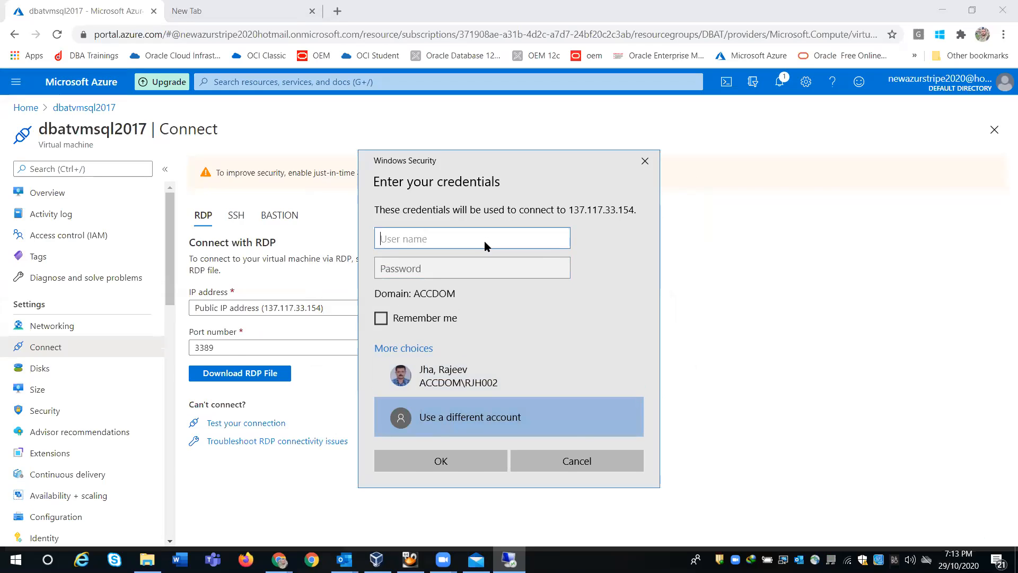
key("alt+Tab")
key("alt+Tab")
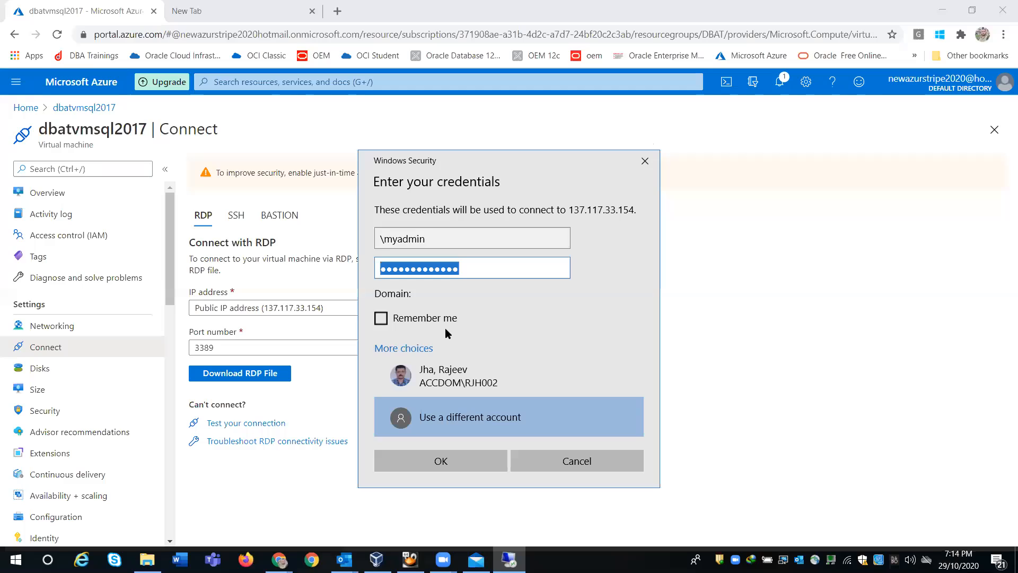
left_click(438, 461)
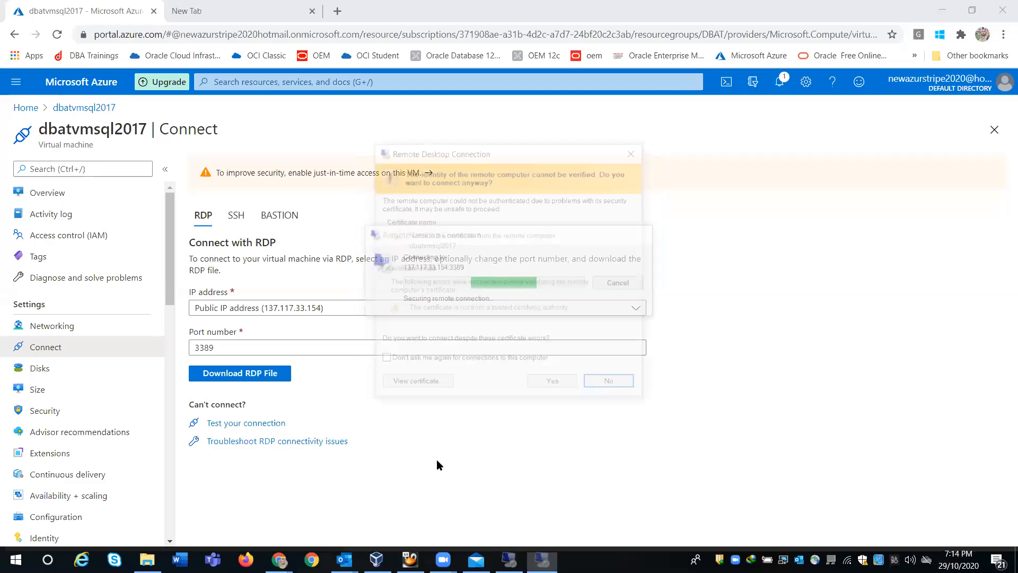
left_click(555, 385)
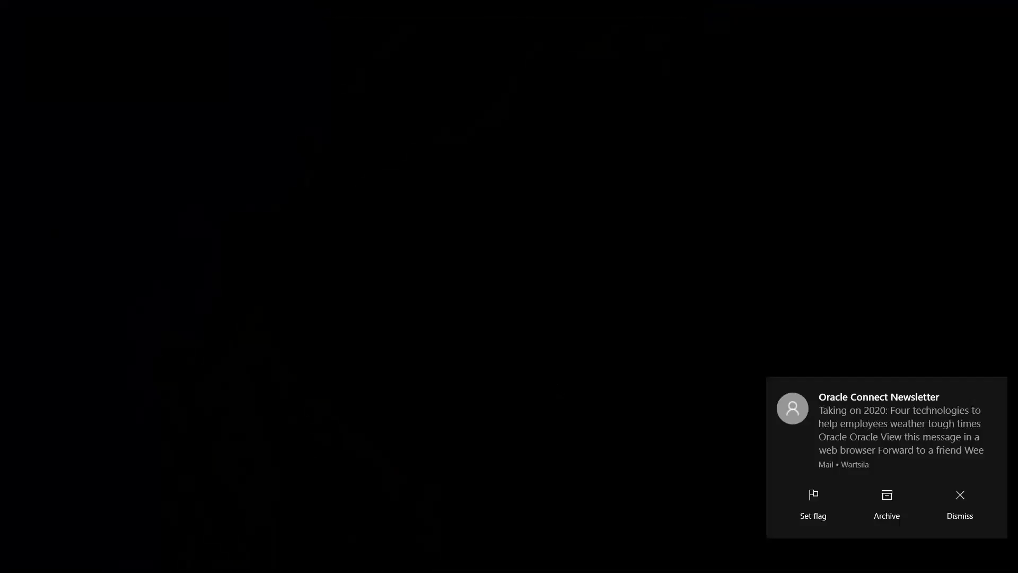
Dismiss the remote session's notifications and show the Microsoft SQL Server 2017 shortcuts in the Start menu.
left_click(954, 500)
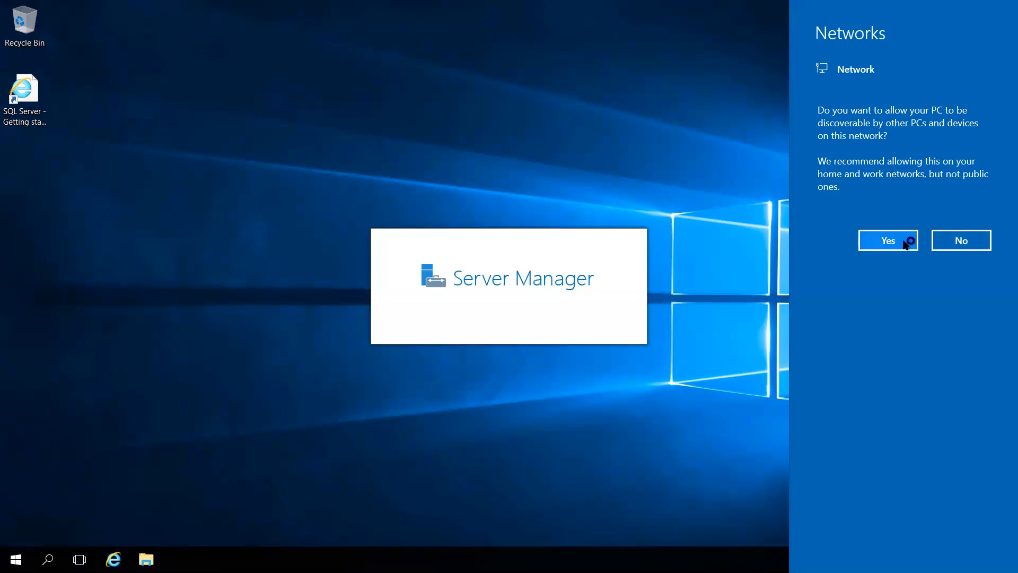
left_click(988, 243)
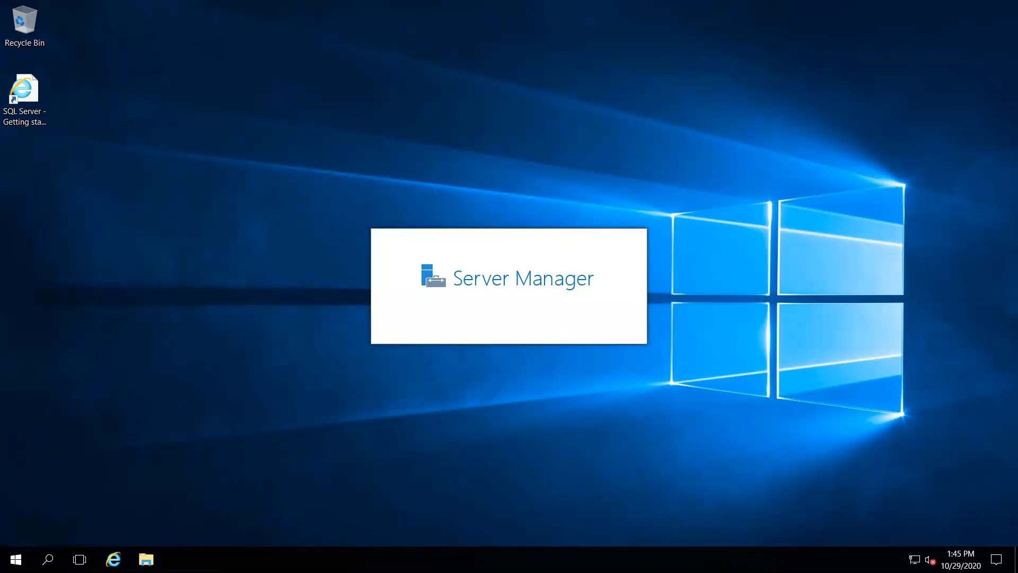
left_click(16, 559)
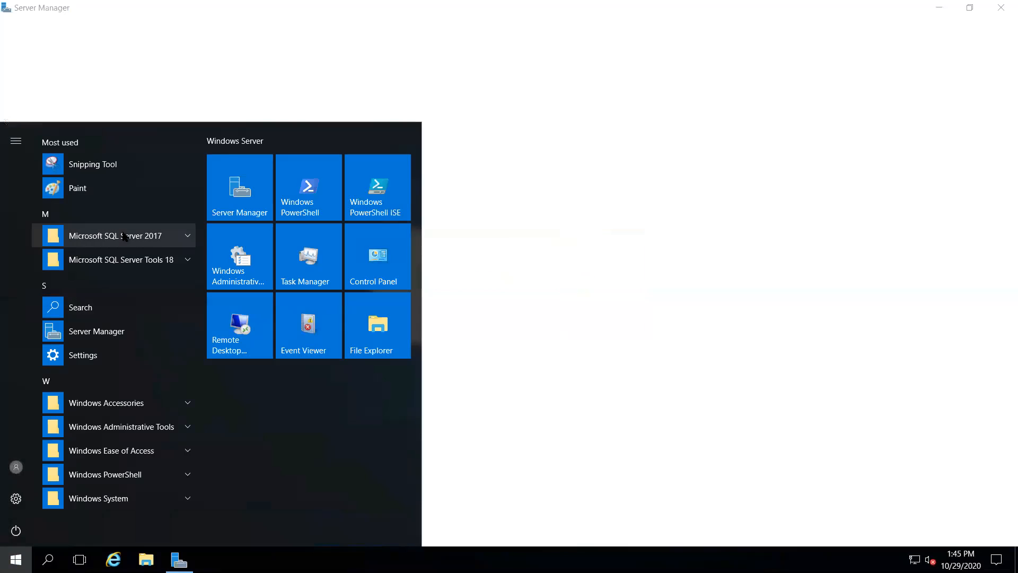
left_click(185, 238)
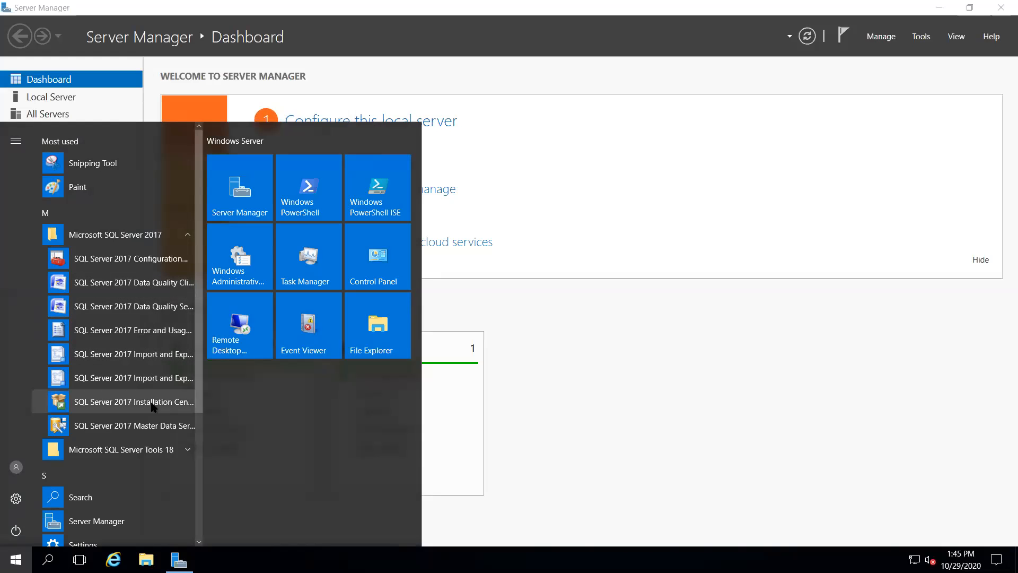
Launch SQL Server Management Studio from the Microsoft SQL Server Tools 18 folder.
left_click(143, 451)
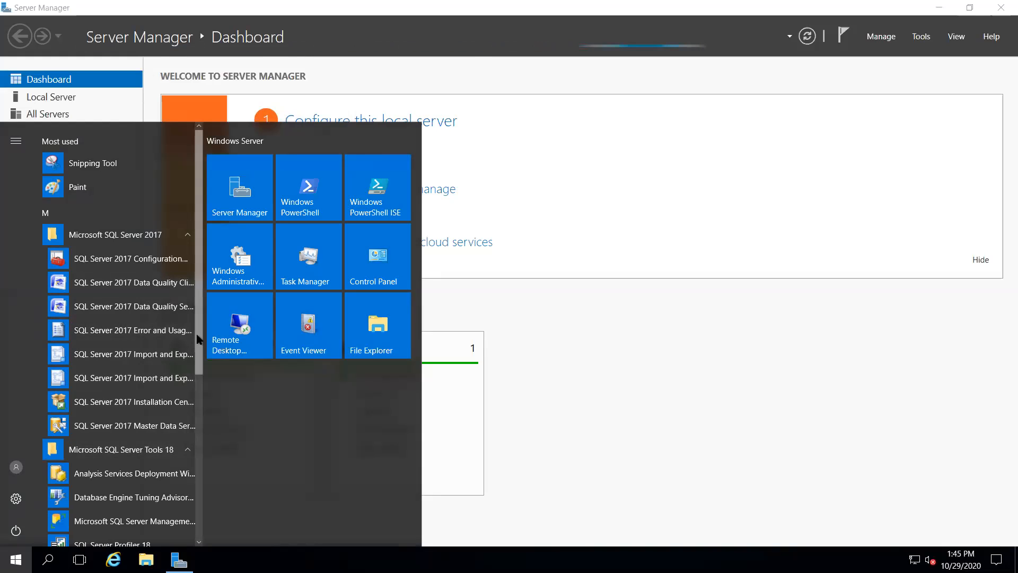
scroll(175, 403, "down", 1)
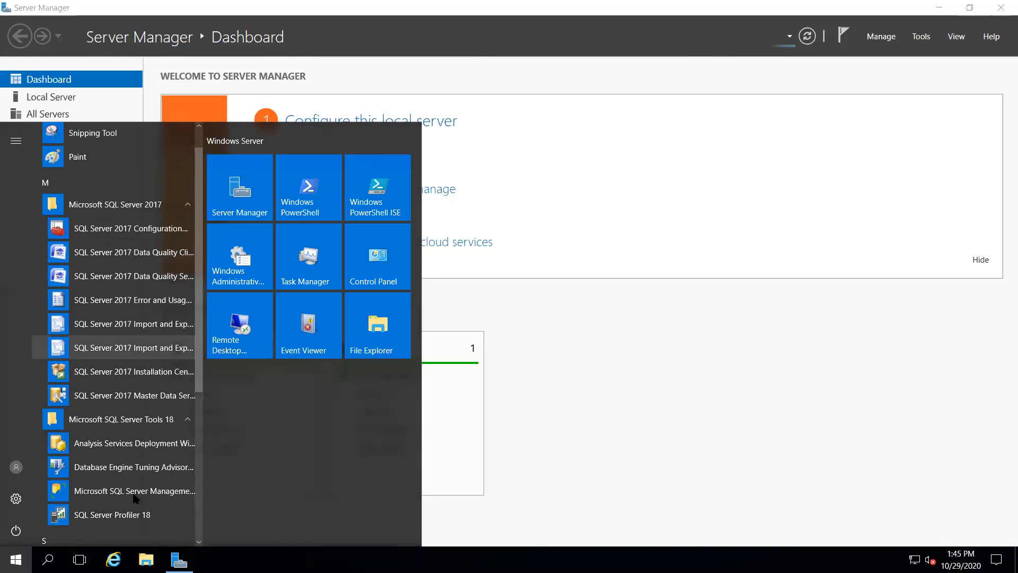
left_click(135, 493)
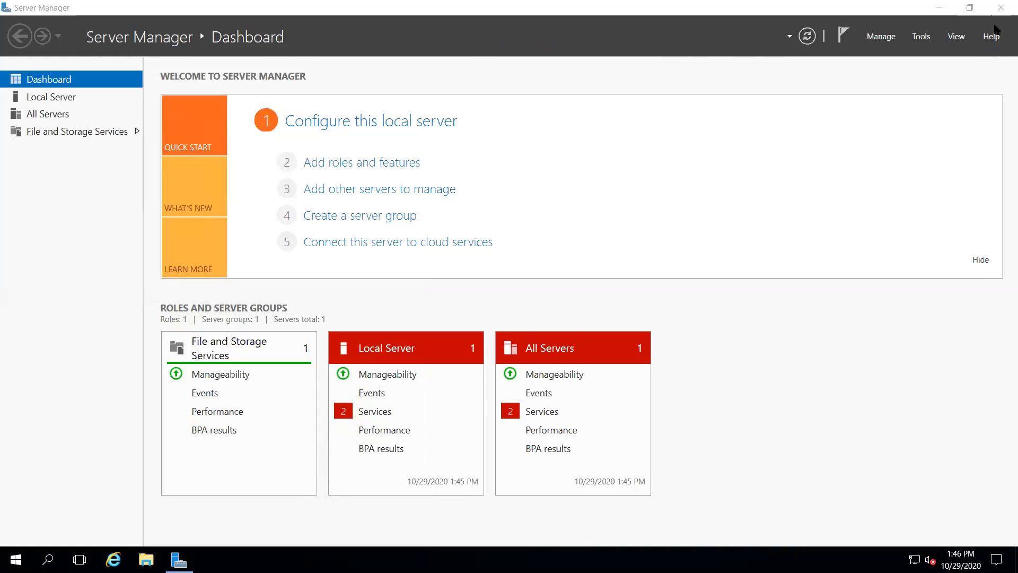
Close Server Manager and connect to the dbatvmsql2017 database engine with Windows Authentication.
left_click(970, 8)
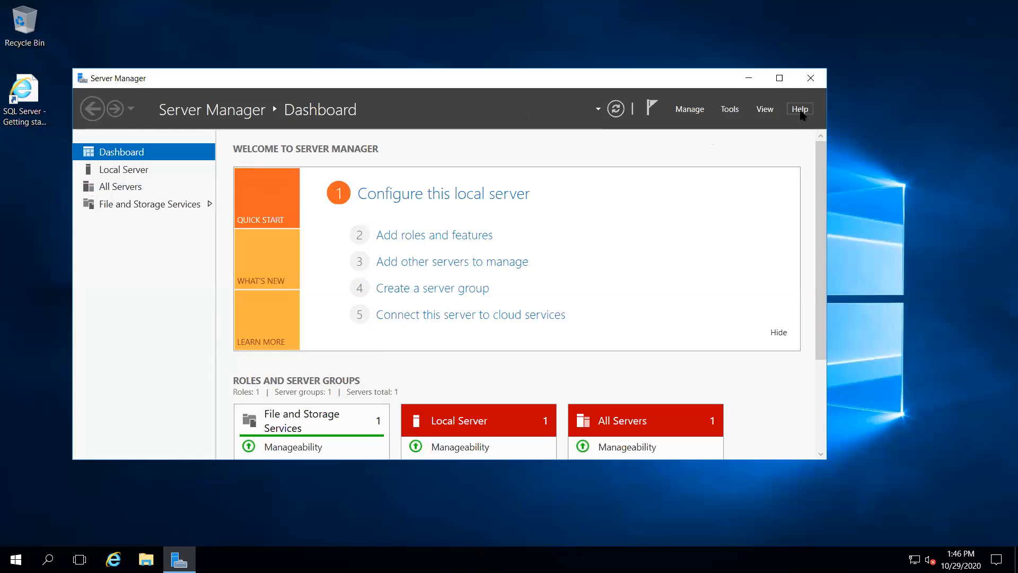
left_click(811, 80)
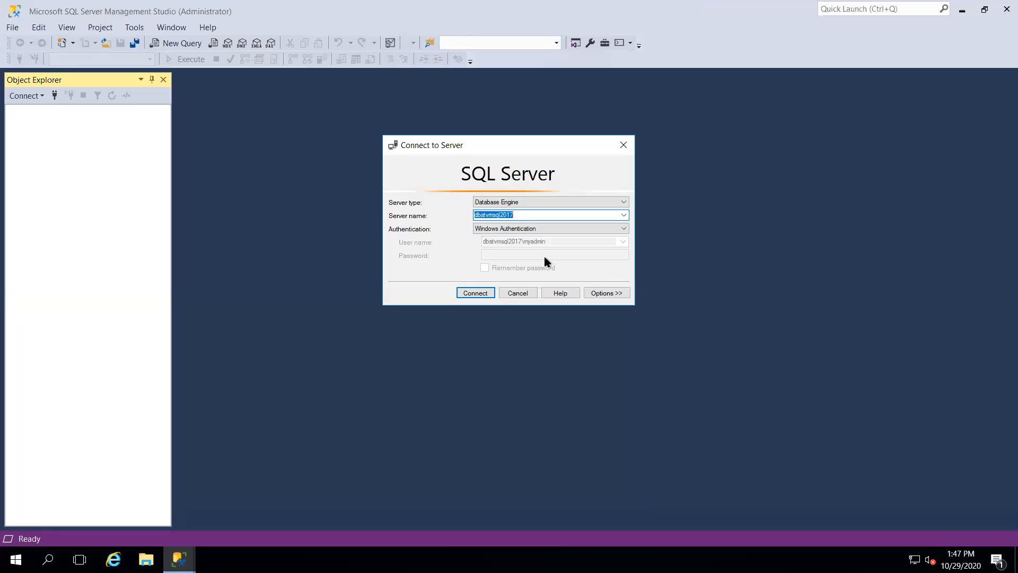
left_click(483, 295)
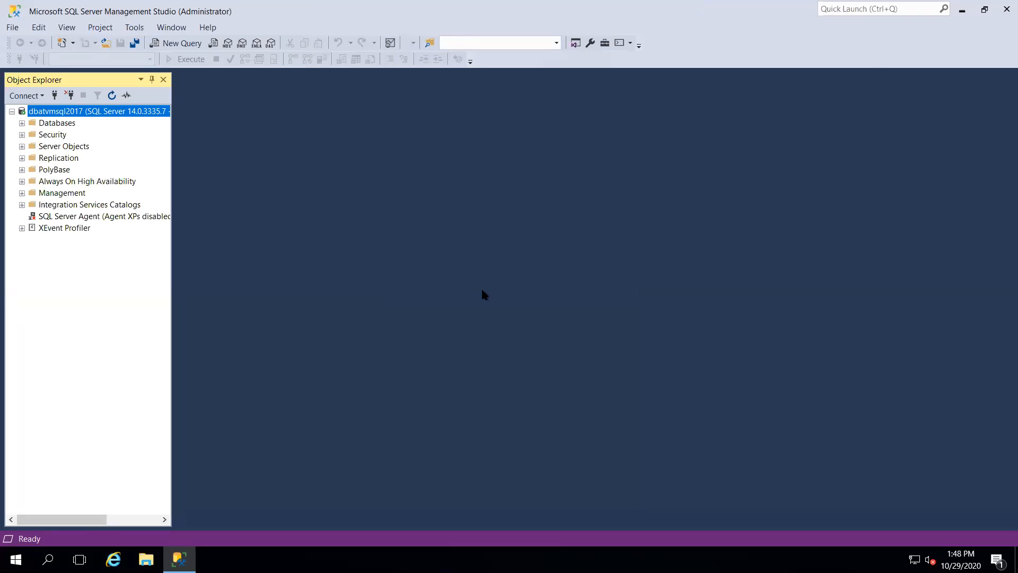
Expand Databases, System Databases, Security, Server Objects, Replication and PolyBase, dismissing the PolyBase error.
left_click(22, 123)
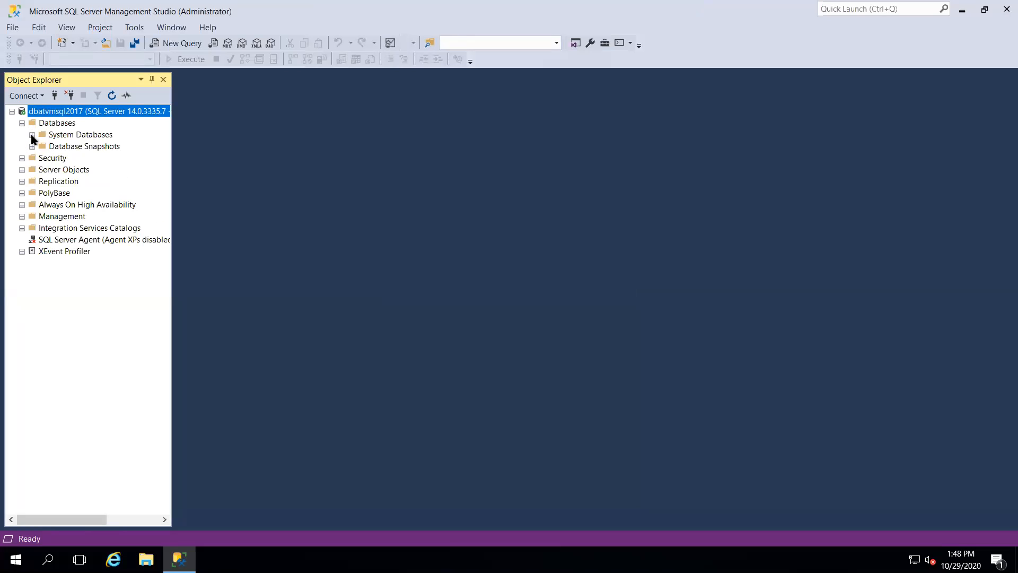
left_click(33, 135)
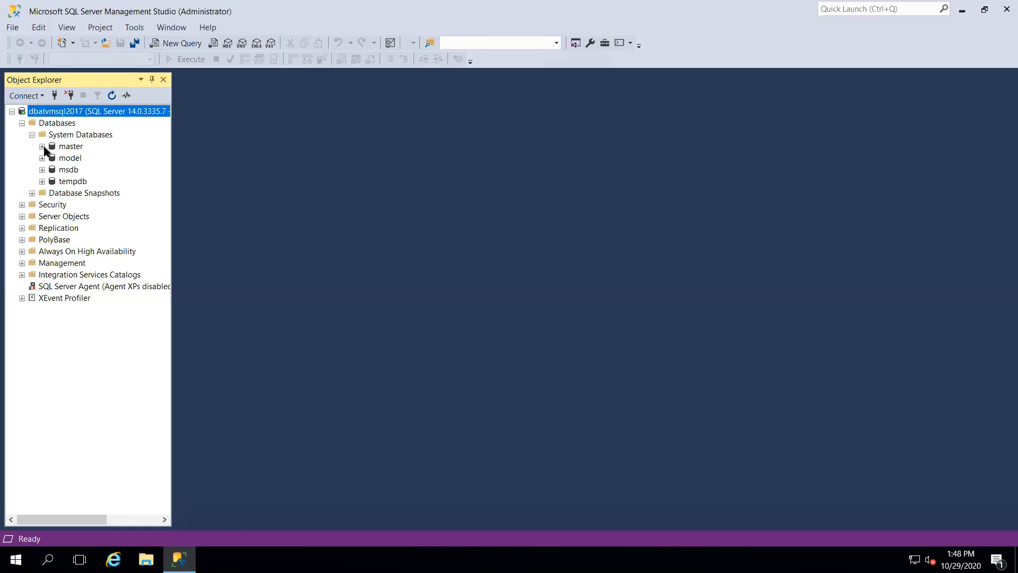
left_click(21, 205)
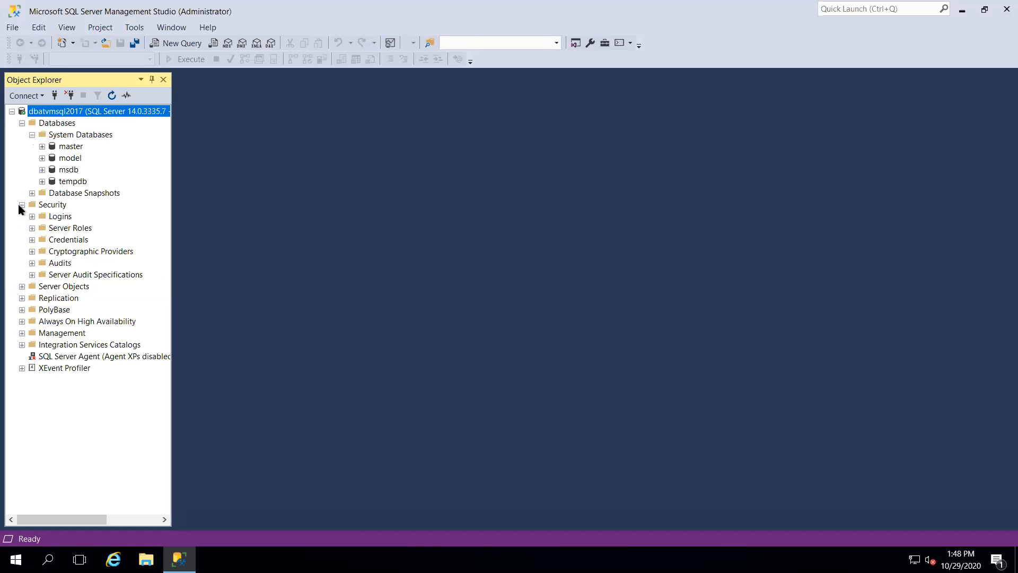
left_click(22, 287)
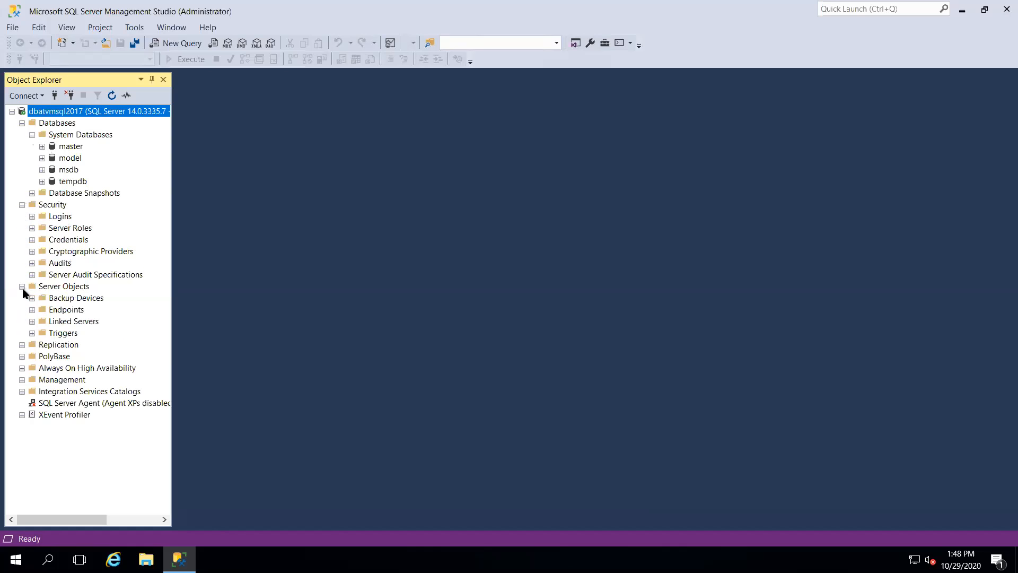
left_click(21, 344)
left_click(21, 380)
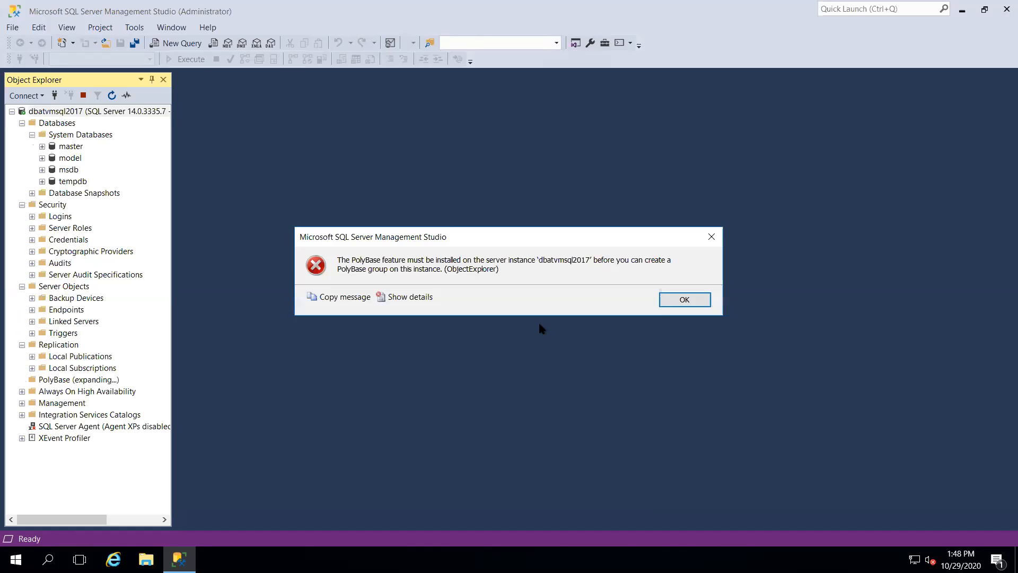
left_click(669, 300)
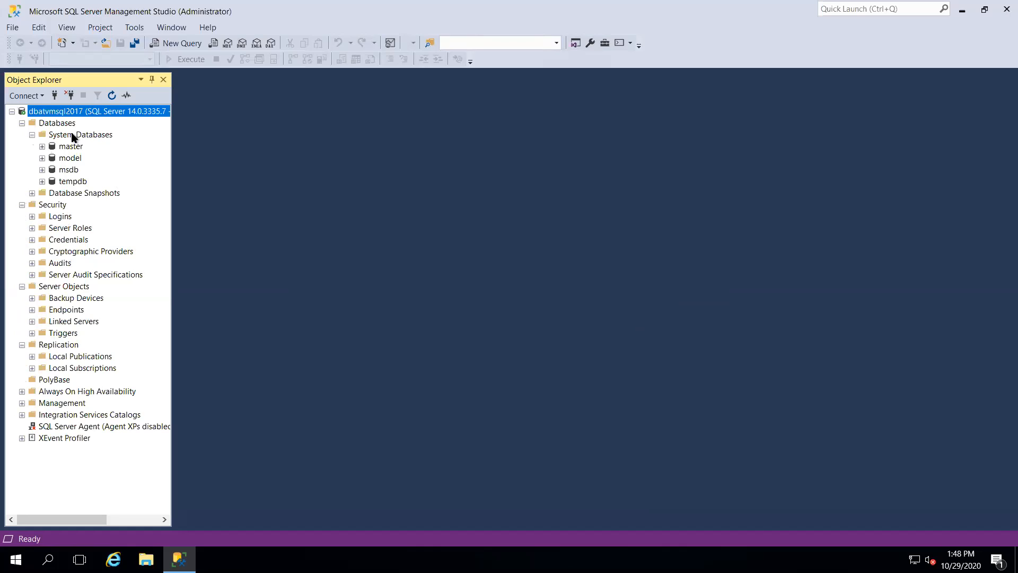
Expand the empty Database Snapshots folder and bring up the Databases folder's context menu.
left_click(32, 193)
left_click(45, 126)
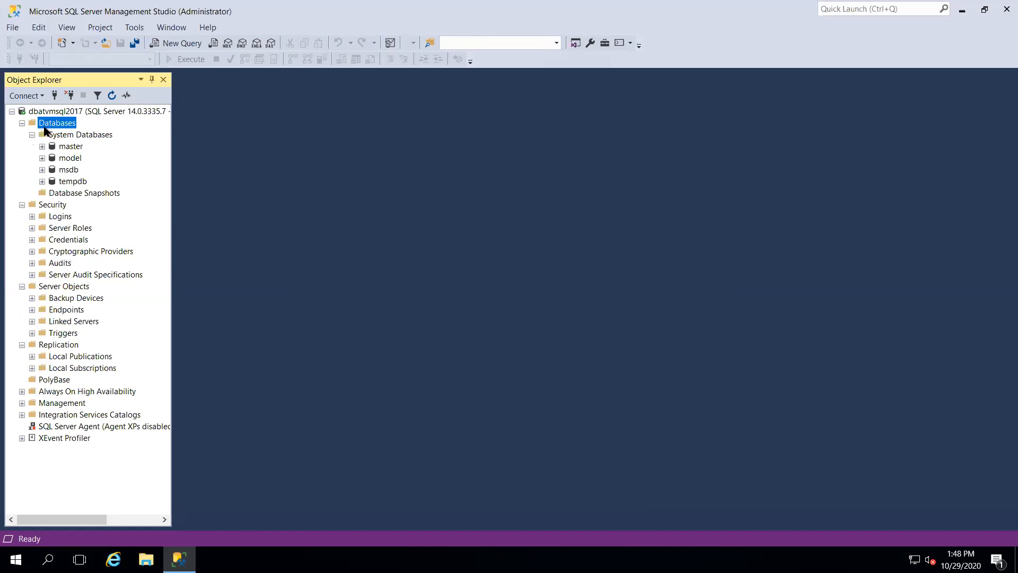
right_click(45, 127)
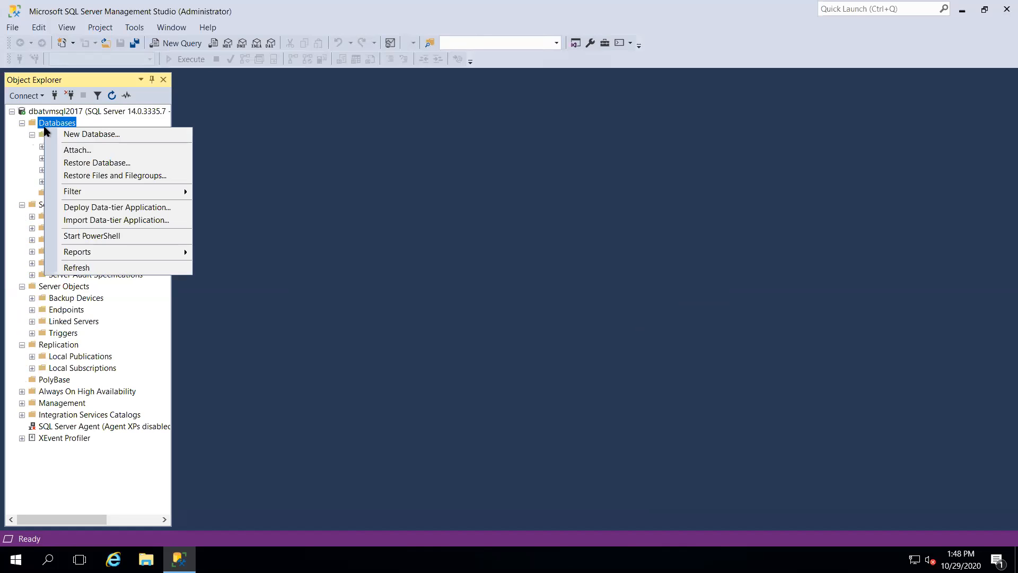
Start a new database named DBAT, with data file DBAT and log file DBAT_log.
left_click(97, 134)
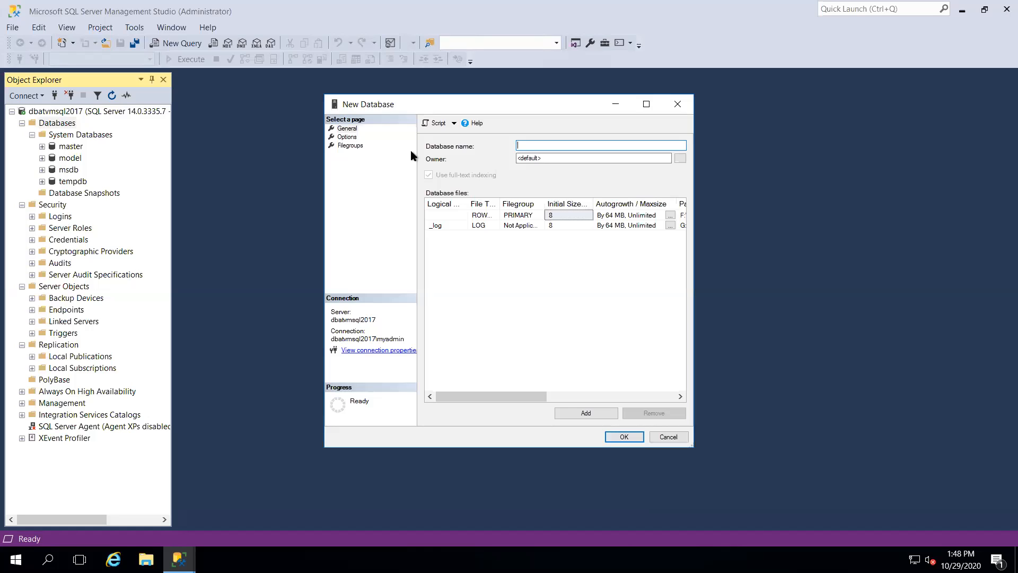
type("DBAT")
Create DBAT, expand its Tables folder, and open an empty SQLQuery1.sql window on DBAT.
left_click(623, 437)
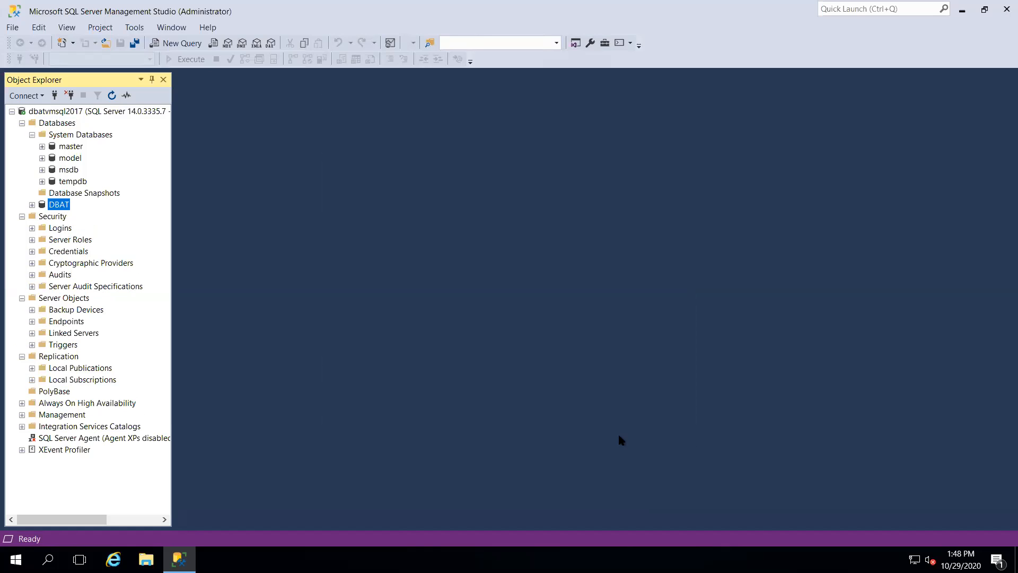
left_click(32, 204)
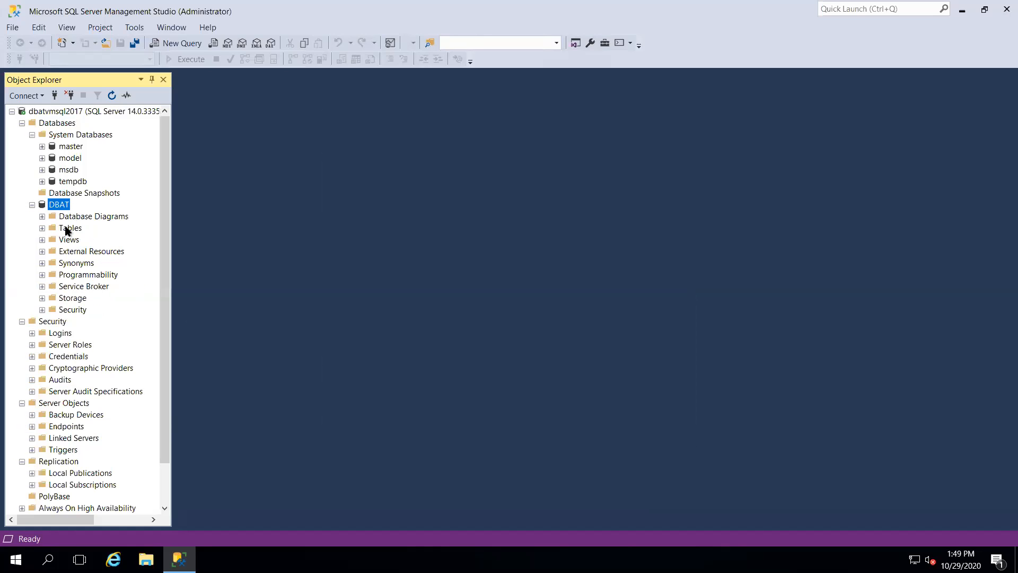
left_click(42, 228)
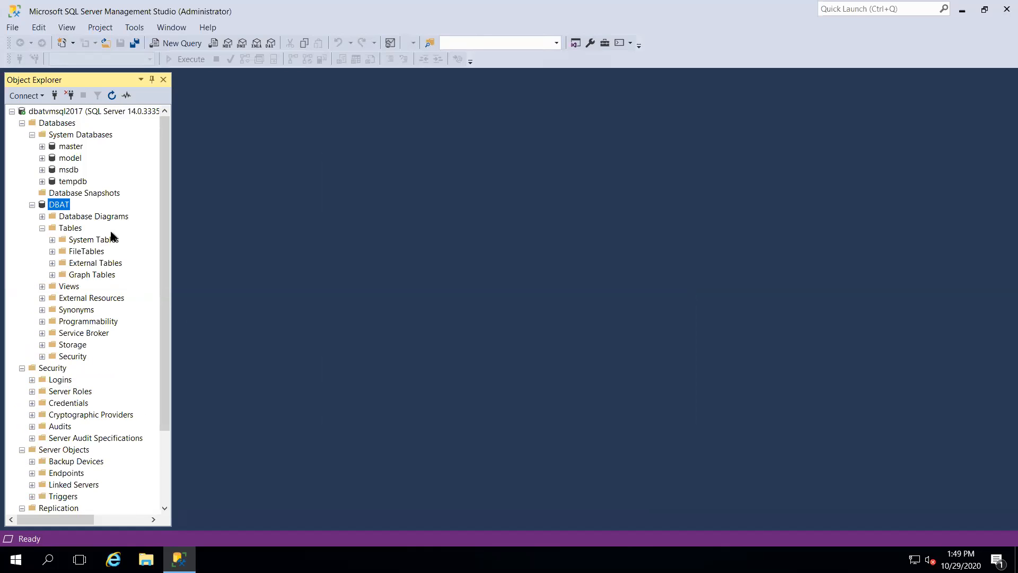
left_click(183, 41)
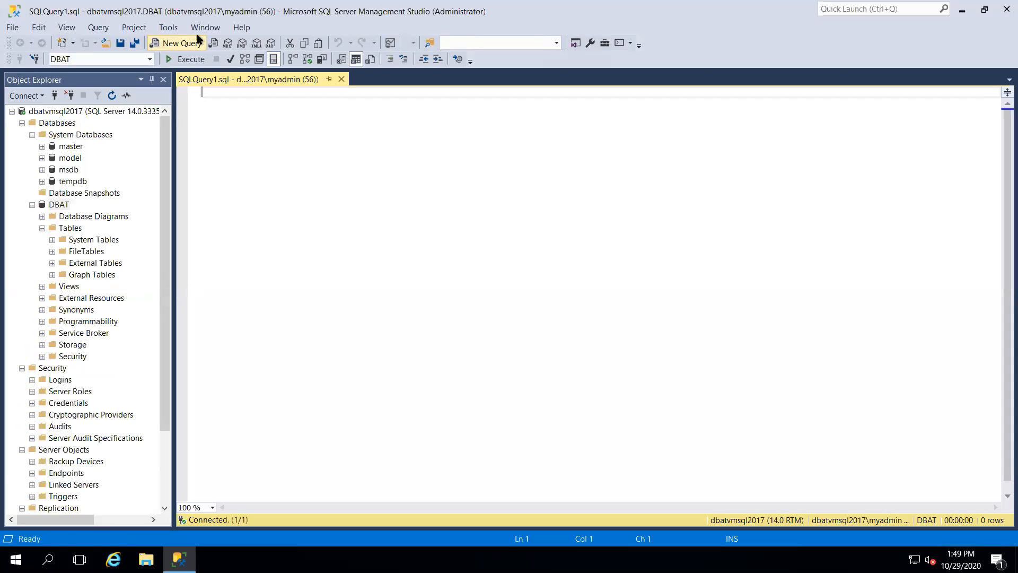
Open the server's Start menu, then leave the remote session for the host desktop.
key("super")
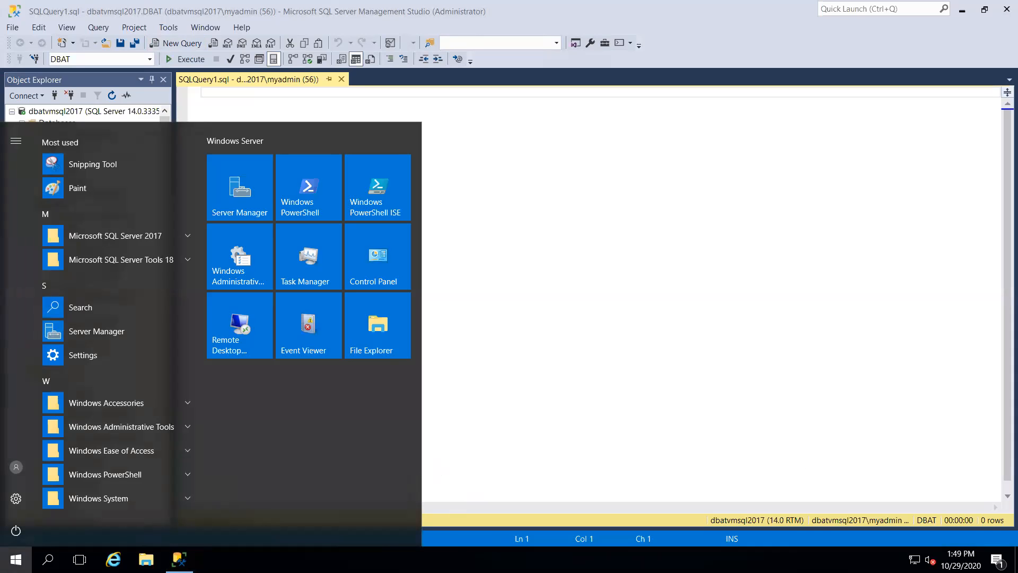
key("super")
Unlock the DBATrainings19c VirtualBox machine with the root password.
left_click(410, 559)
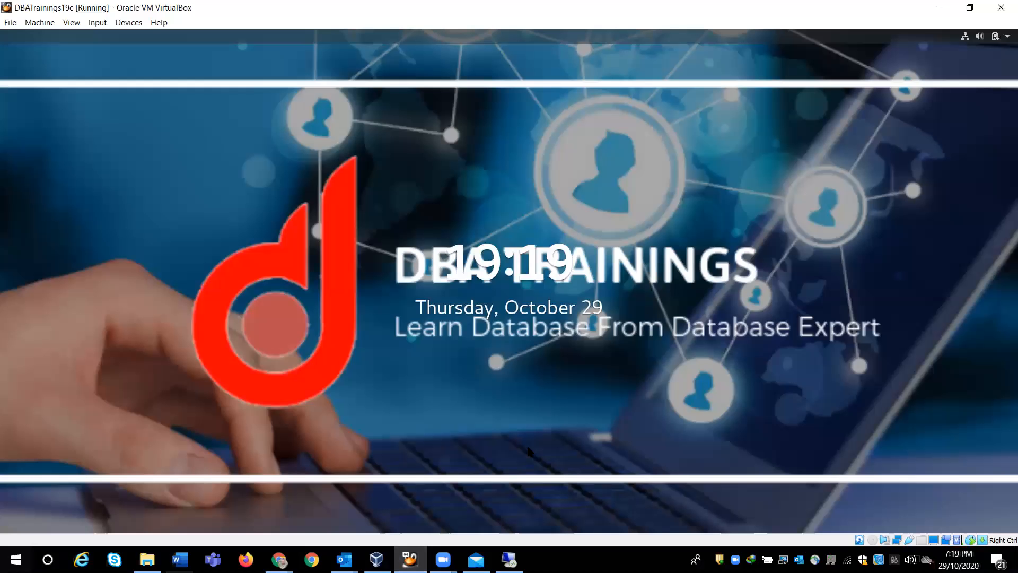
left_click(529, 451)
type("•••••••")
key("Return")
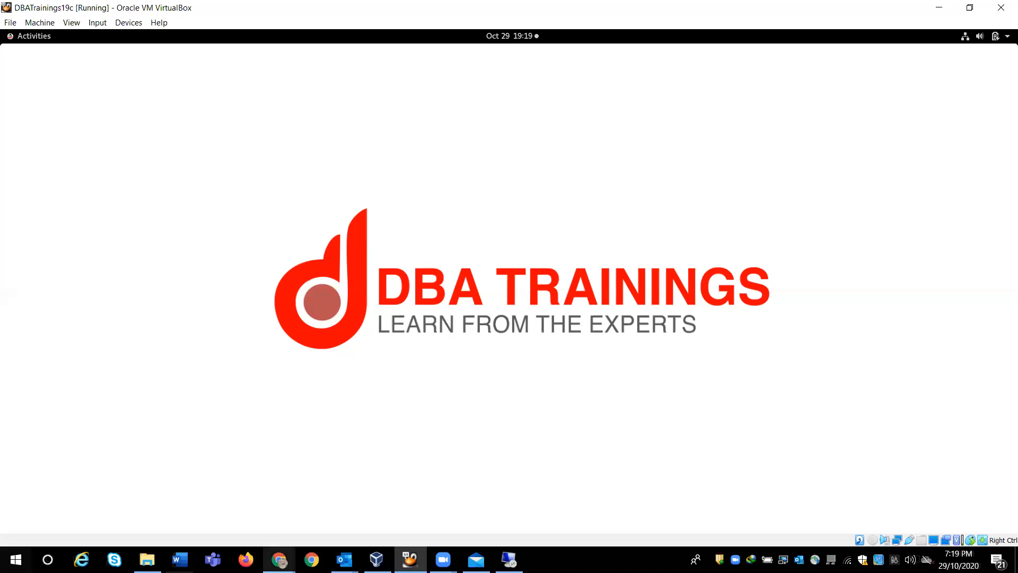
Return to the Azure portal and show dbatvmsql2017's SSH connection steps for 137.117.33.154.
mouse_move(283, 561)
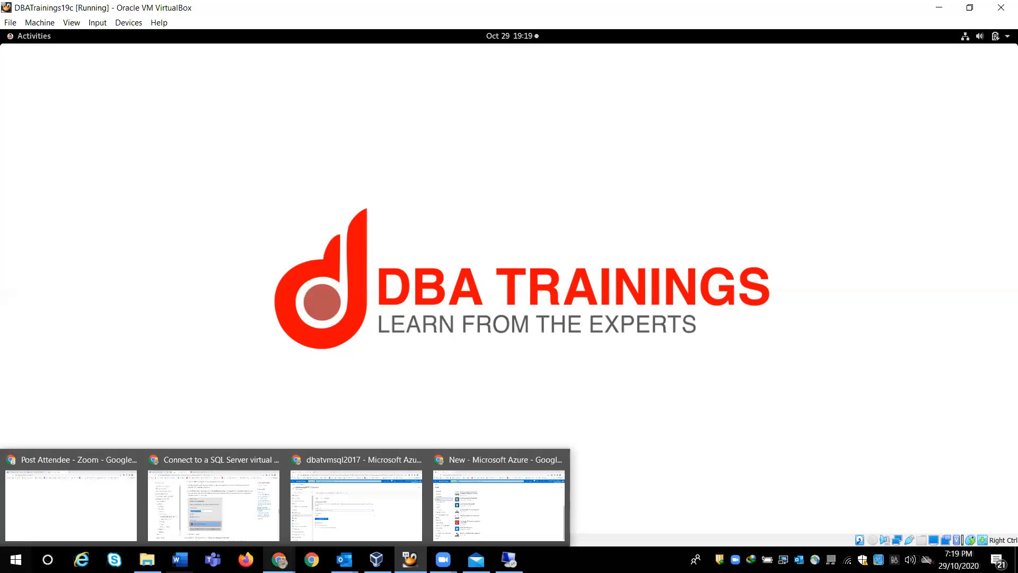
left_click(376, 499)
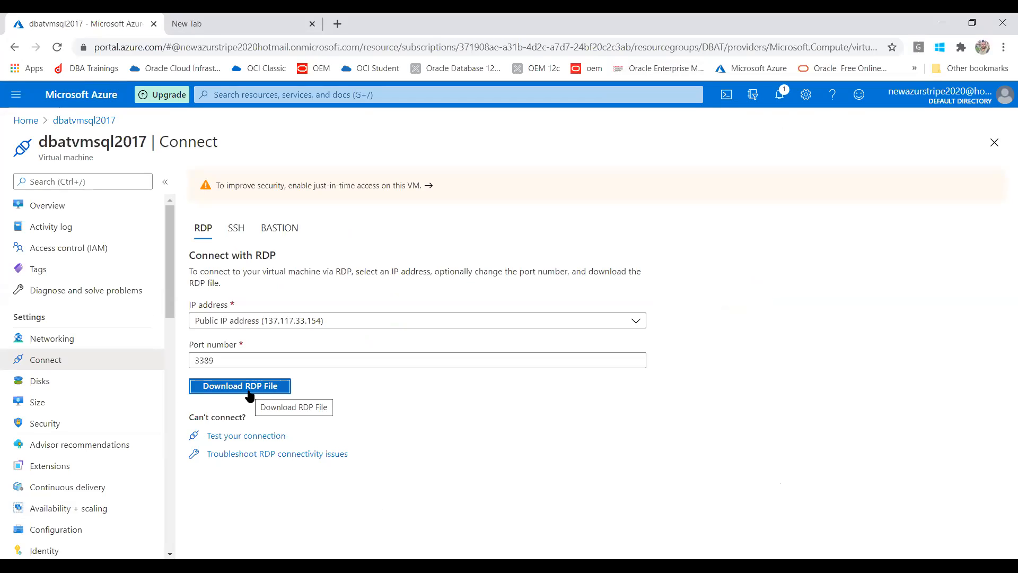
left_click(237, 233)
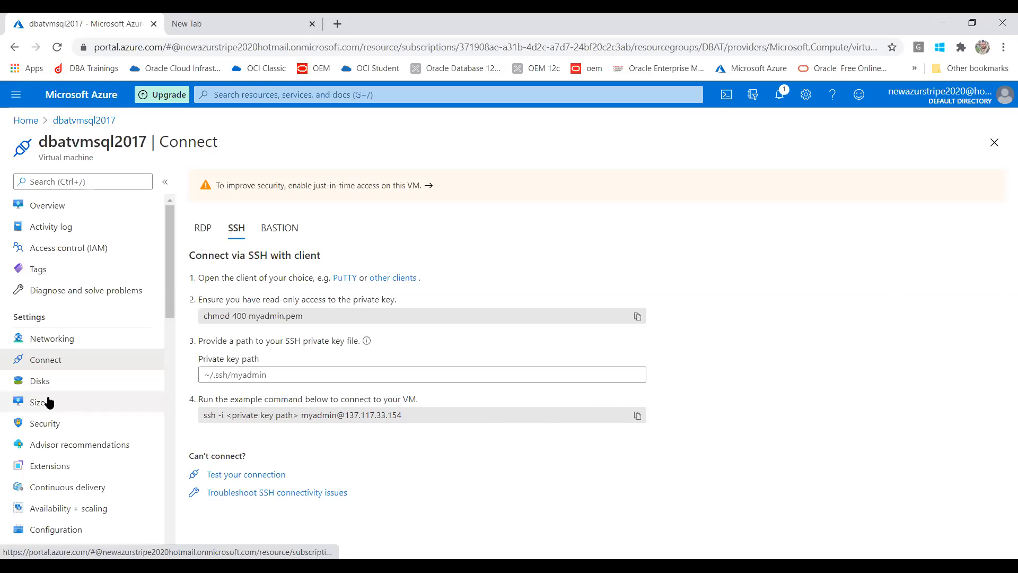
Show dbatvmsql2017's disks (127 GiB OS disk, two 1024 GiB data disks), then its Size page.
left_click(41, 382)
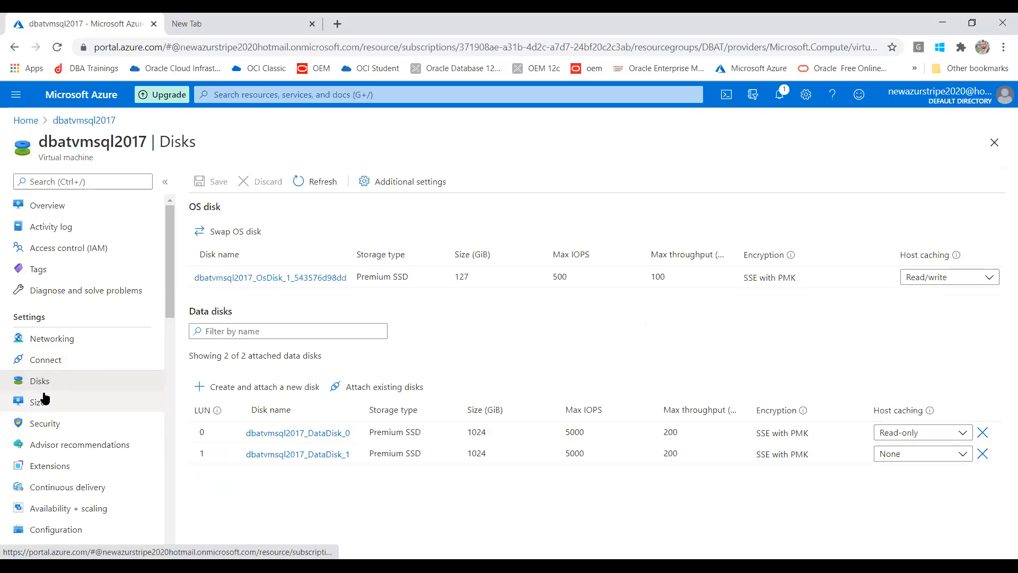
left_click(42, 403)
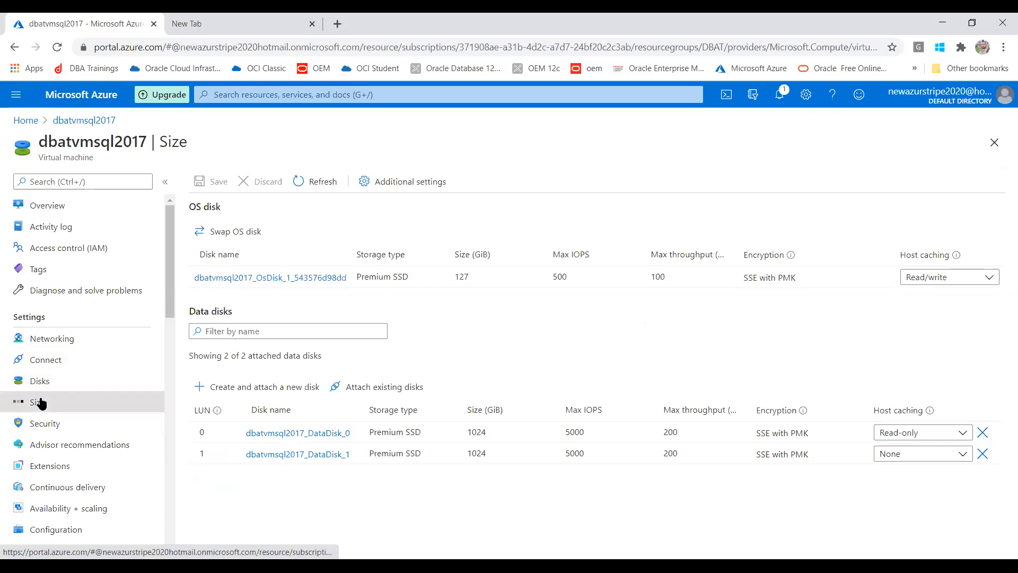
View the VM's Security page, then return to the SSMS session on the server.
left_click(52, 425)
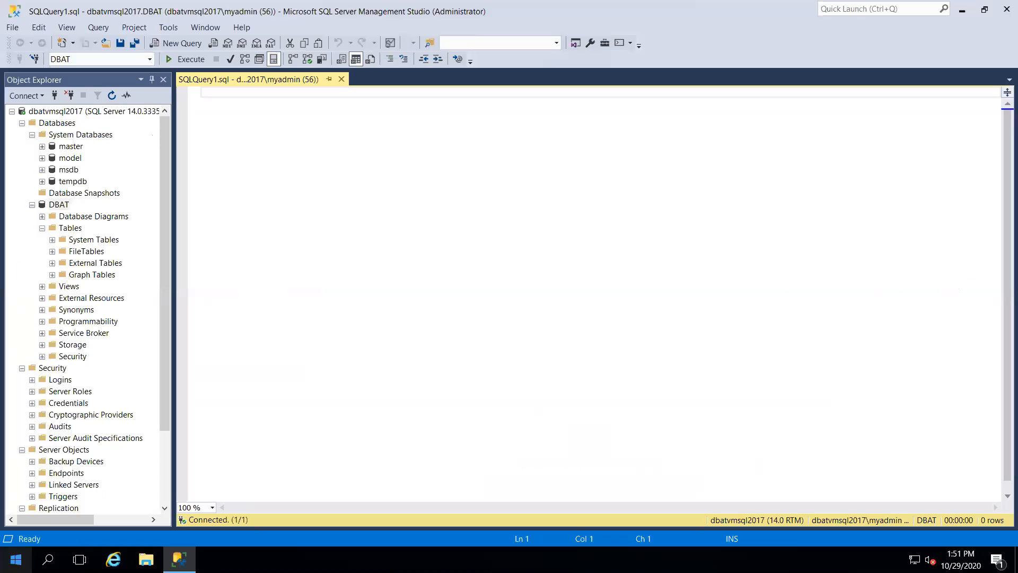
key("super")
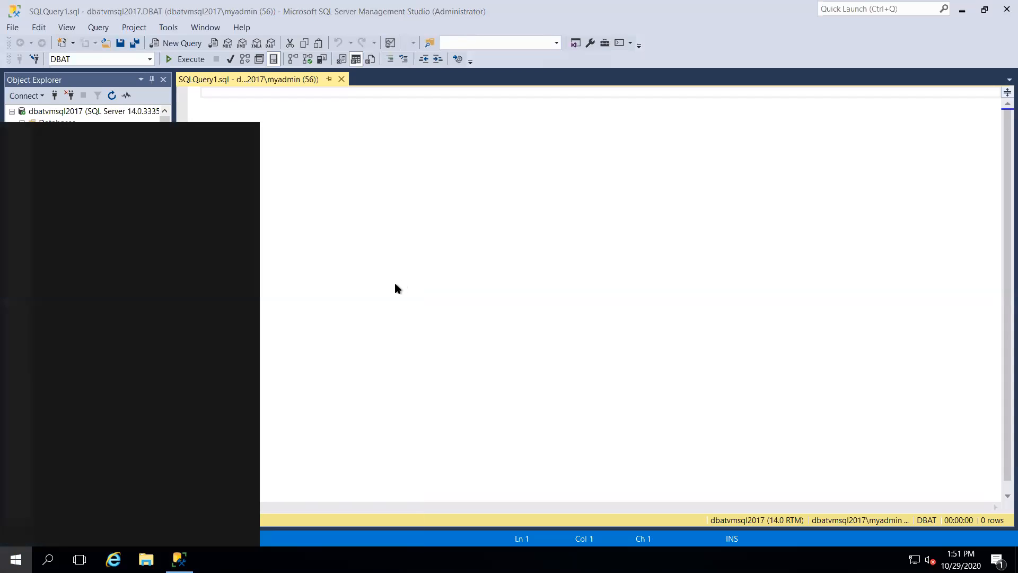
Launch SQL Server 2017 Configuration Manager from the Start menu and expand SQL Server Network Configuration.
type("s")
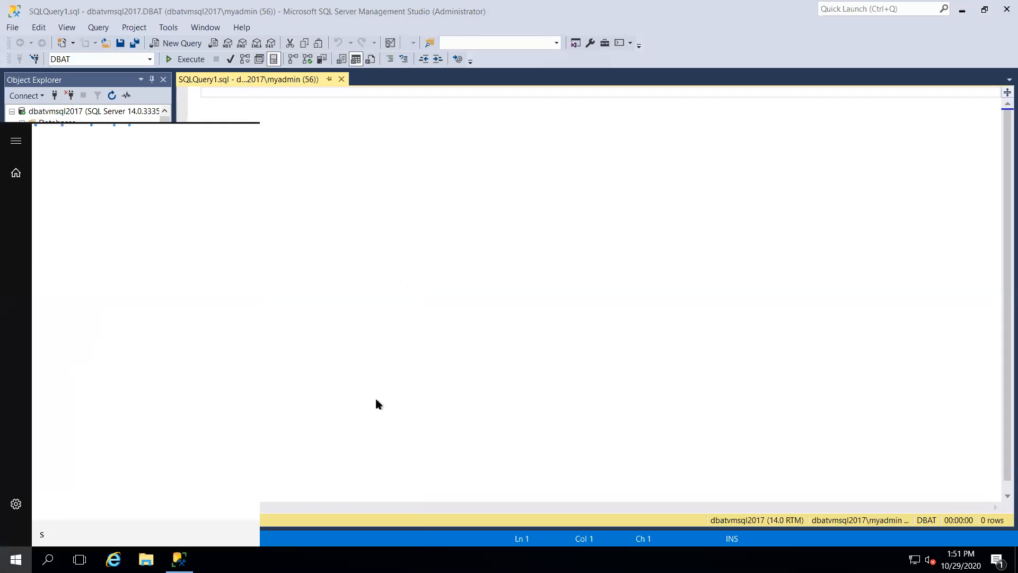
left_click(616, 326)
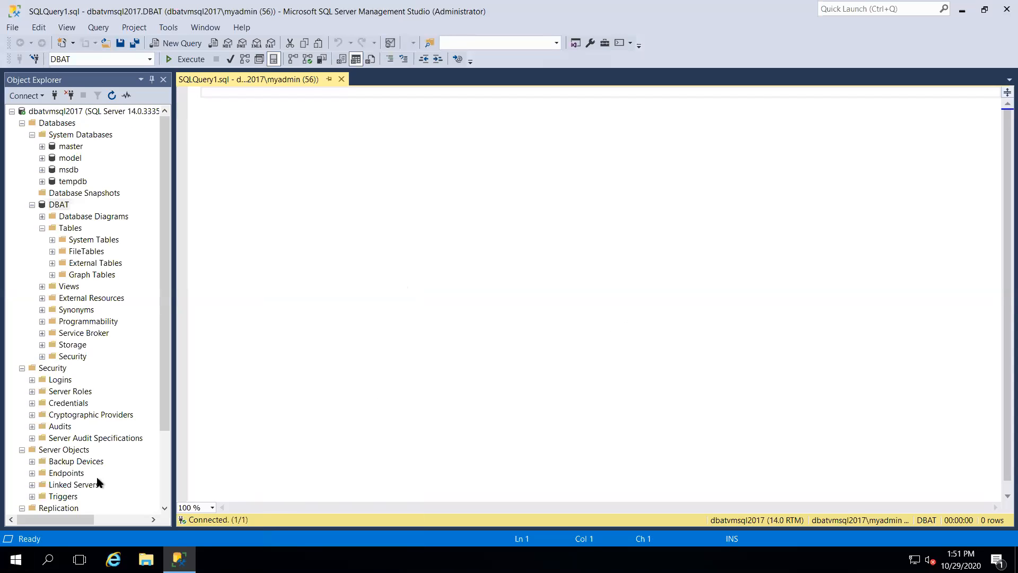
left_click(16, 559)
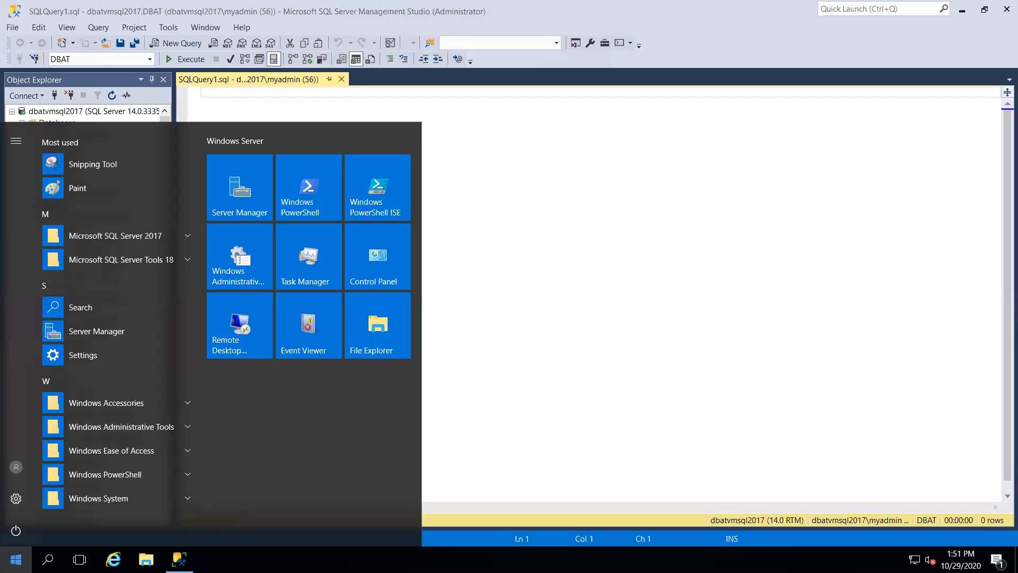
left_click(187, 239)
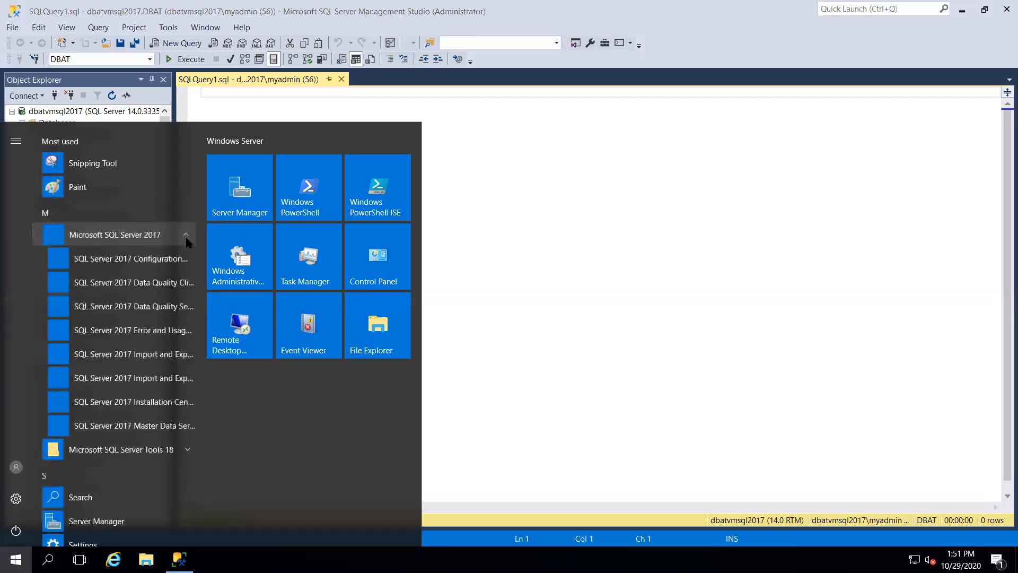
left_click(165, 266)
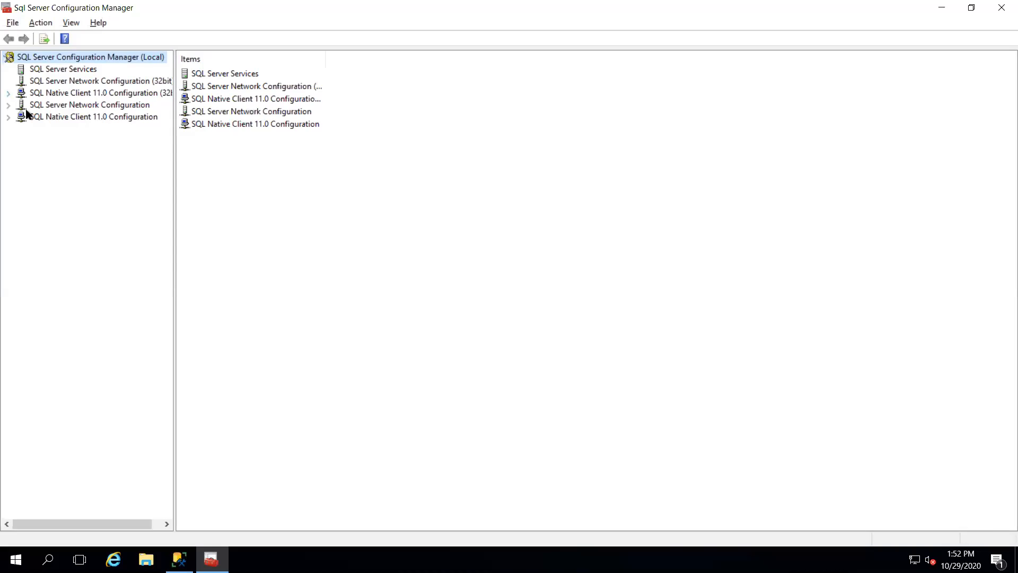
left_click(9, 105)
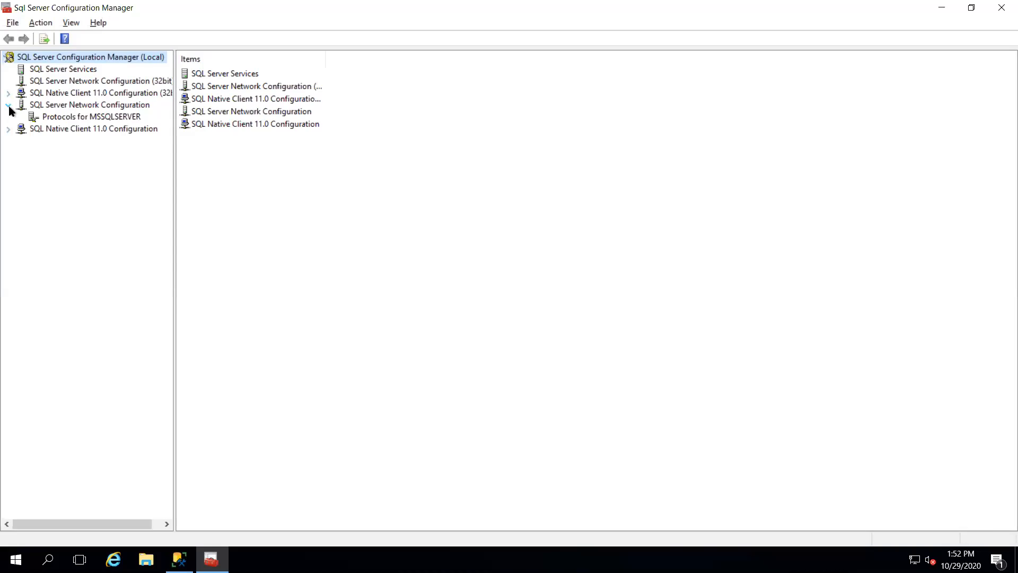
List MSSQLSERVER protocols: Shared Memory and TCP/IP enabled, Named Pipes disabled; select TCP/IP.
left_click(68, 118)
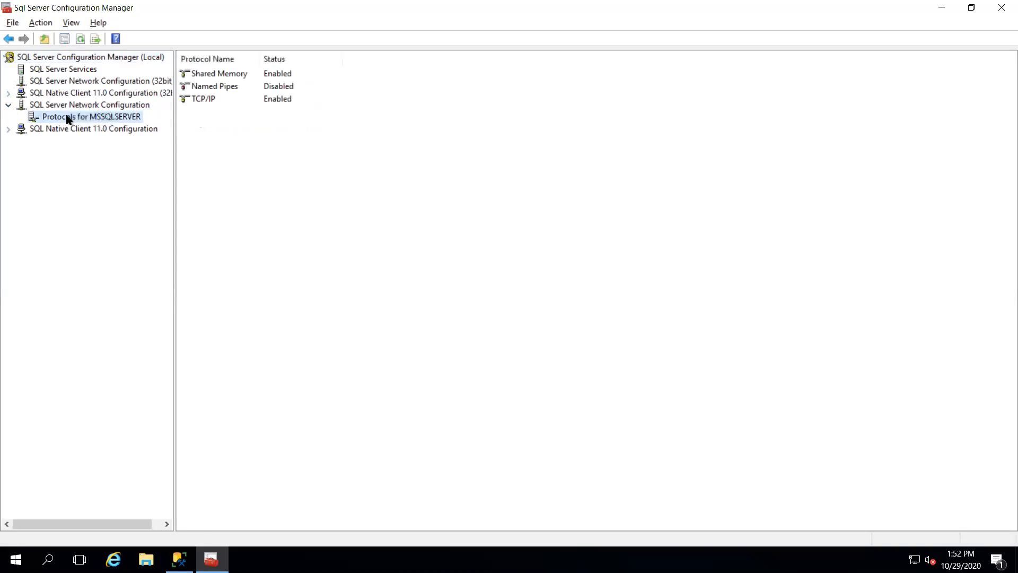
left_click(264, 103)
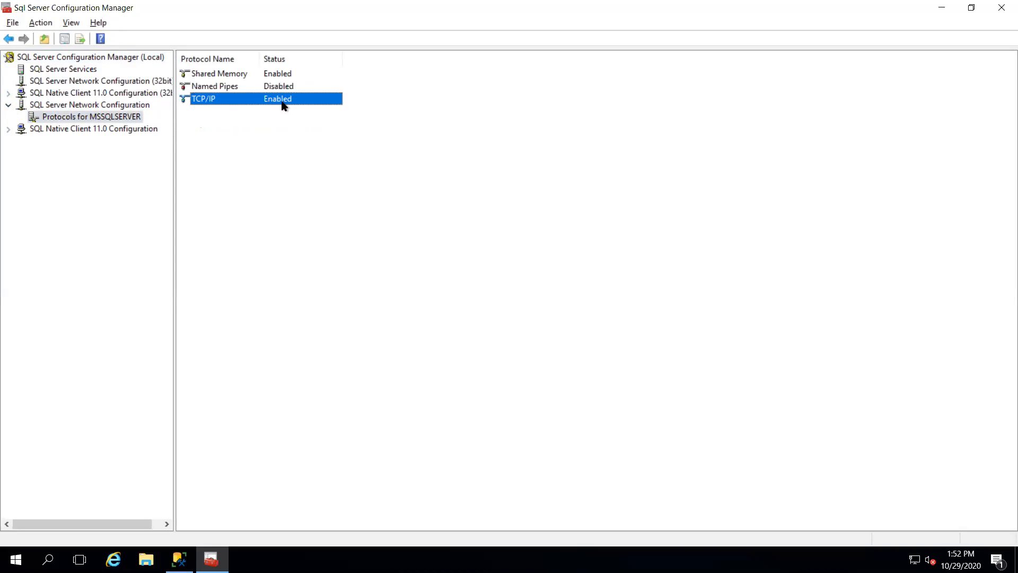
key("alt+Tab")
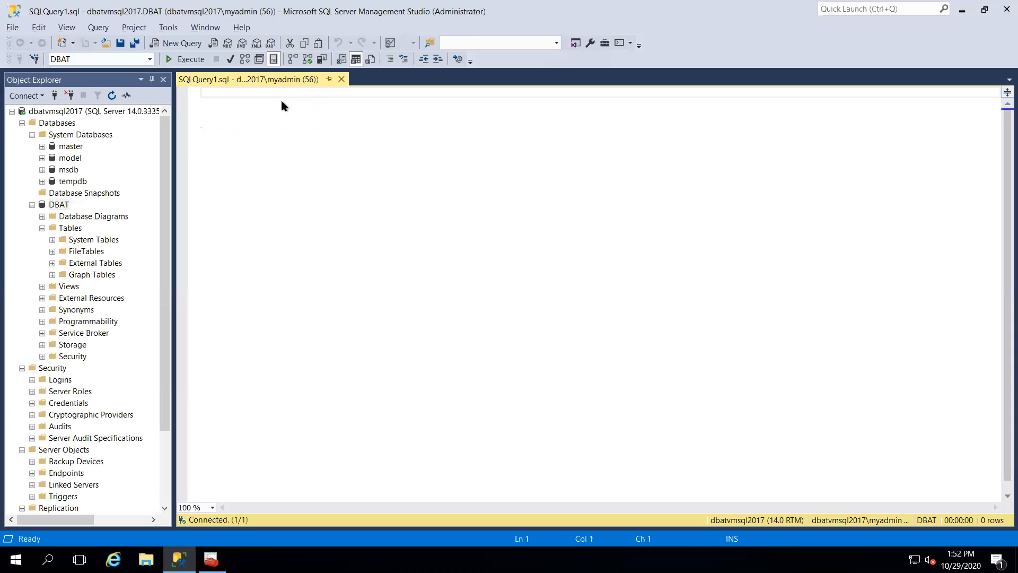
key("alt+Tab")
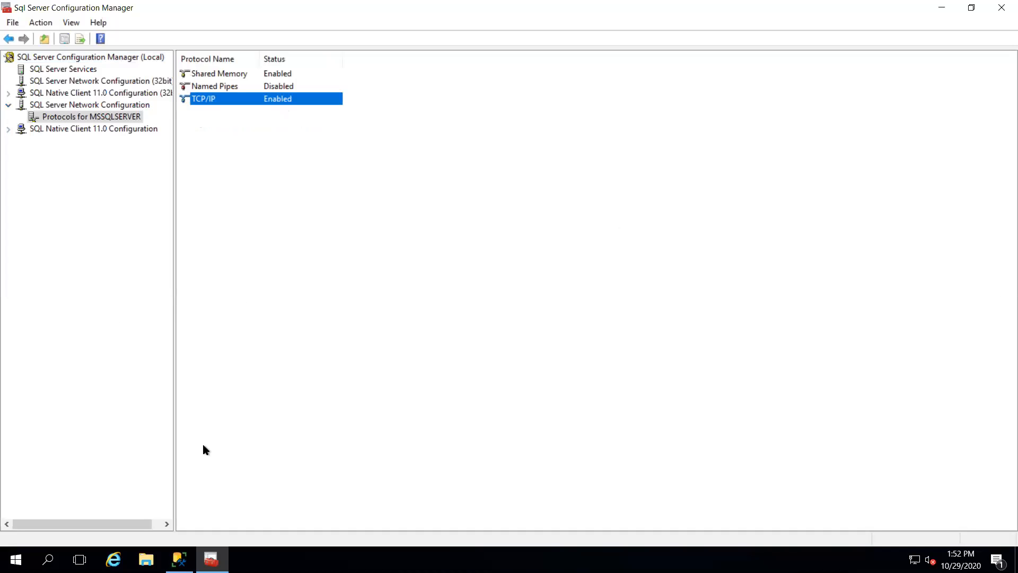
Cycle between SSMS and Configuration Manager, ending back in Configuration Manager with TCP/IP selected.
key("super")
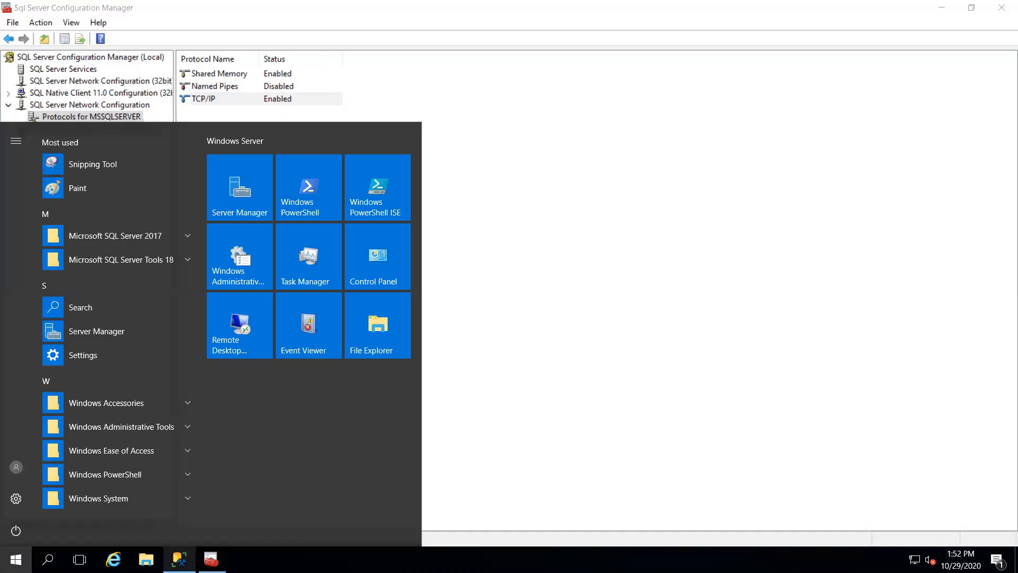
mouse_move(179, 559)
key("Escape")
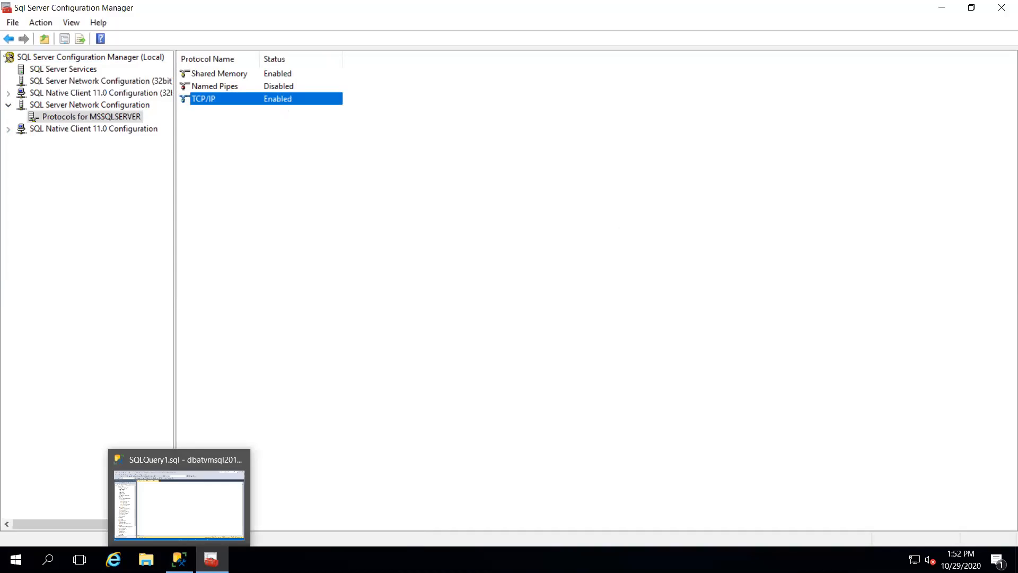
left_click(438, 466)
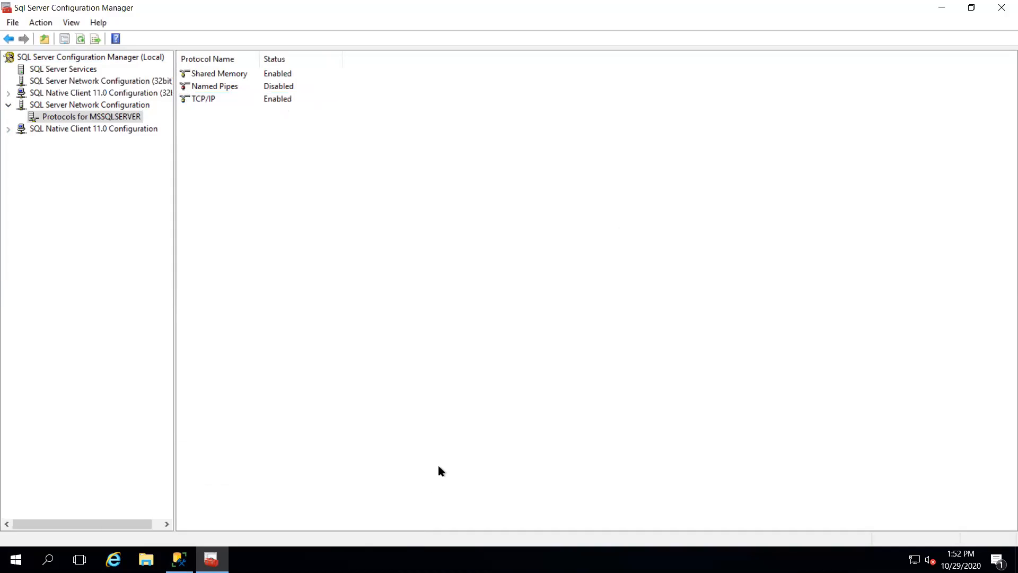
key("alt+Tab")
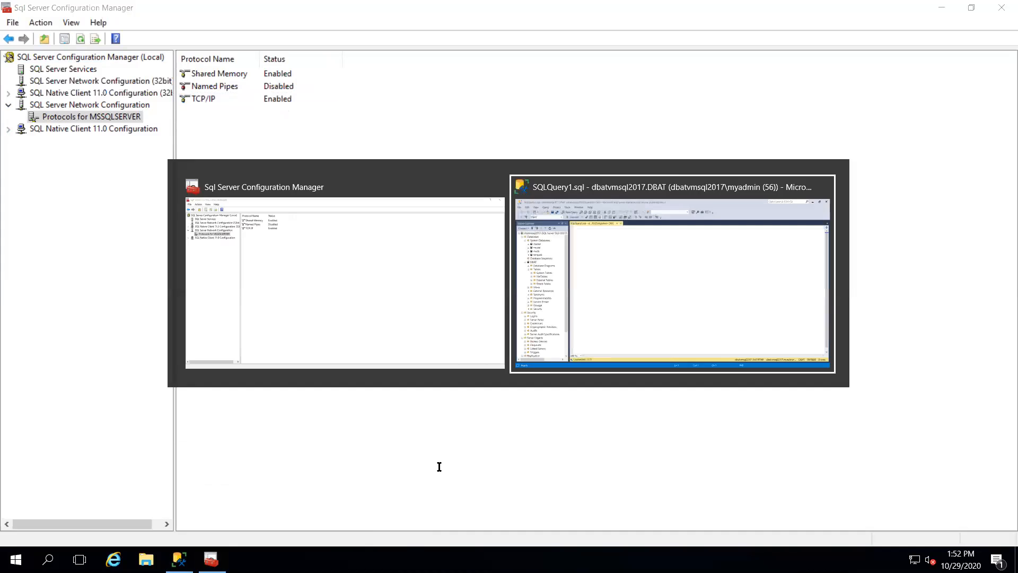
key("alt+Tab")
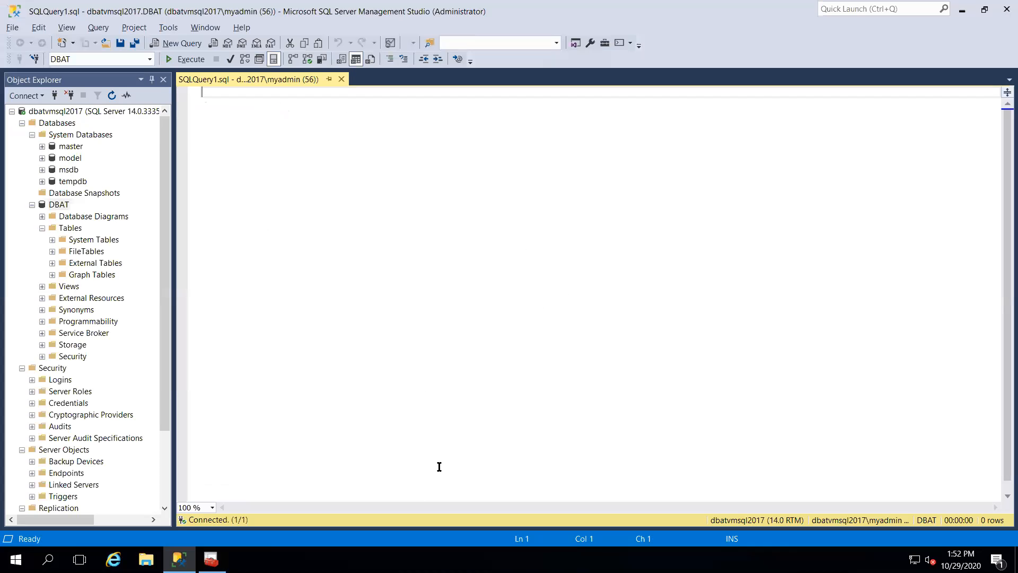
key("alt+Tab")
key("alt+Tab")
left_click(650, 241)
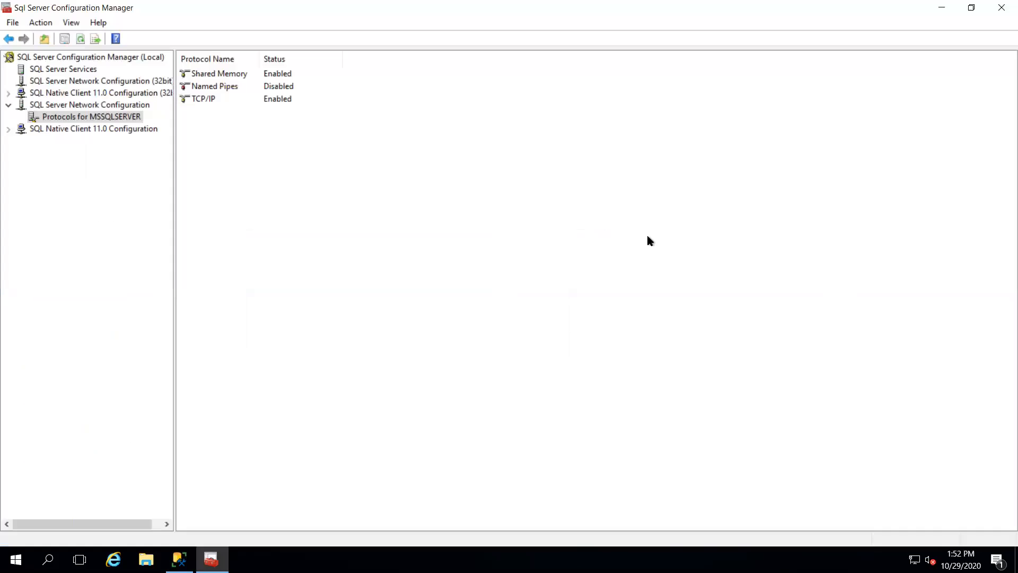
left_click(229, 102)
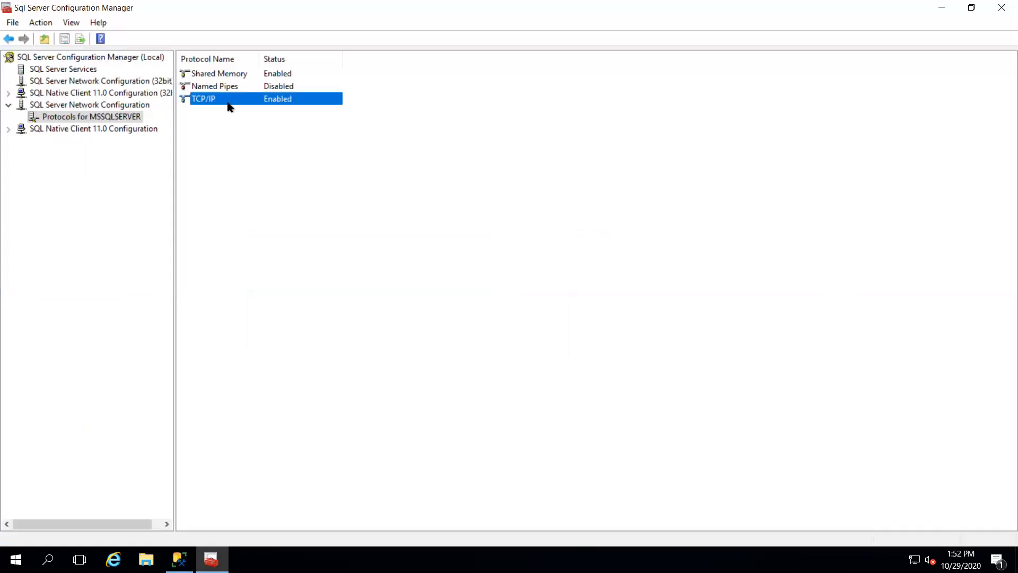
Open TCP/IP Properties, confirm Enabled stays Yes, and cancel without changes.
right_click(313, 100)
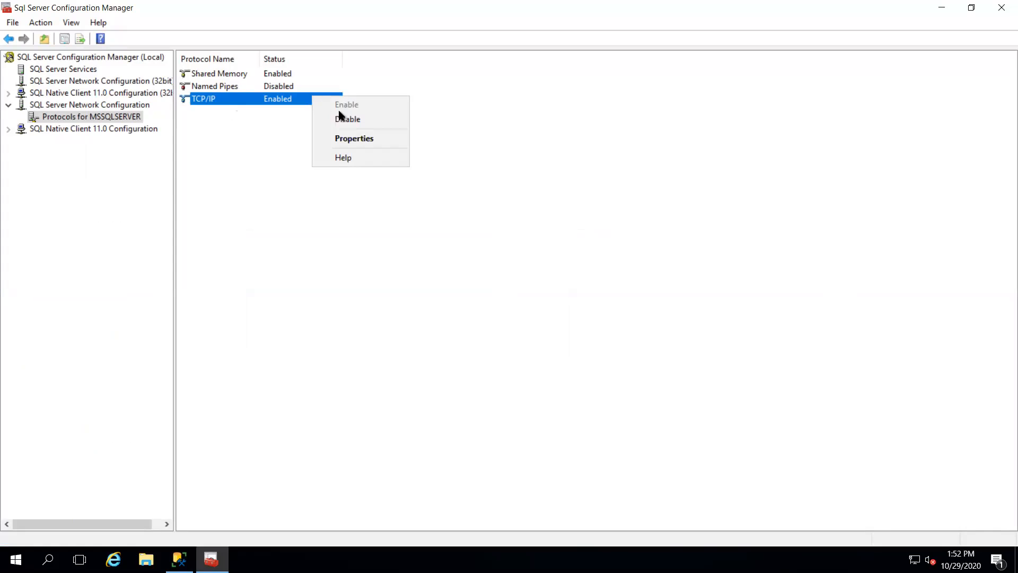
left_click(352, 139)
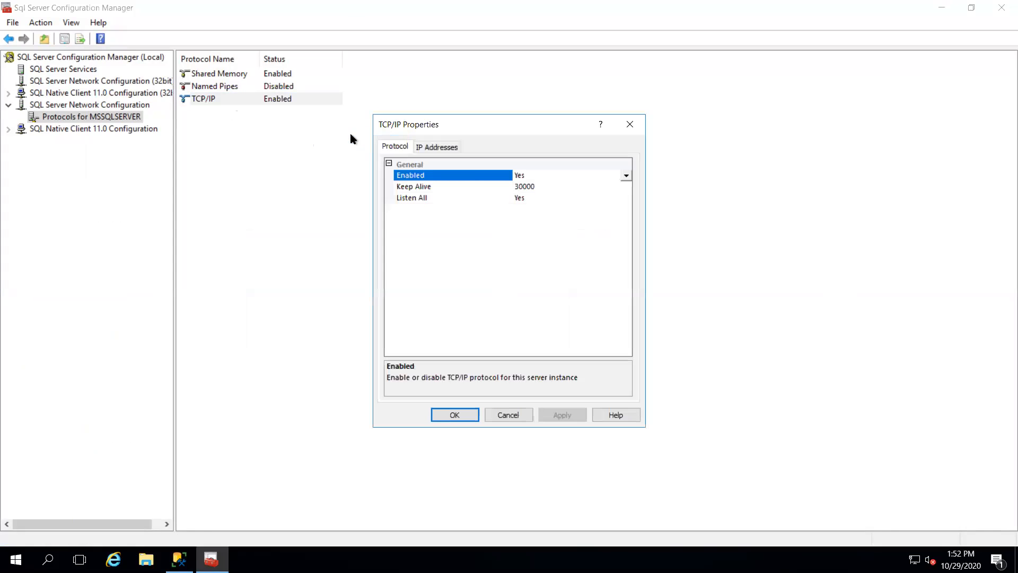
left_click(591, 177)
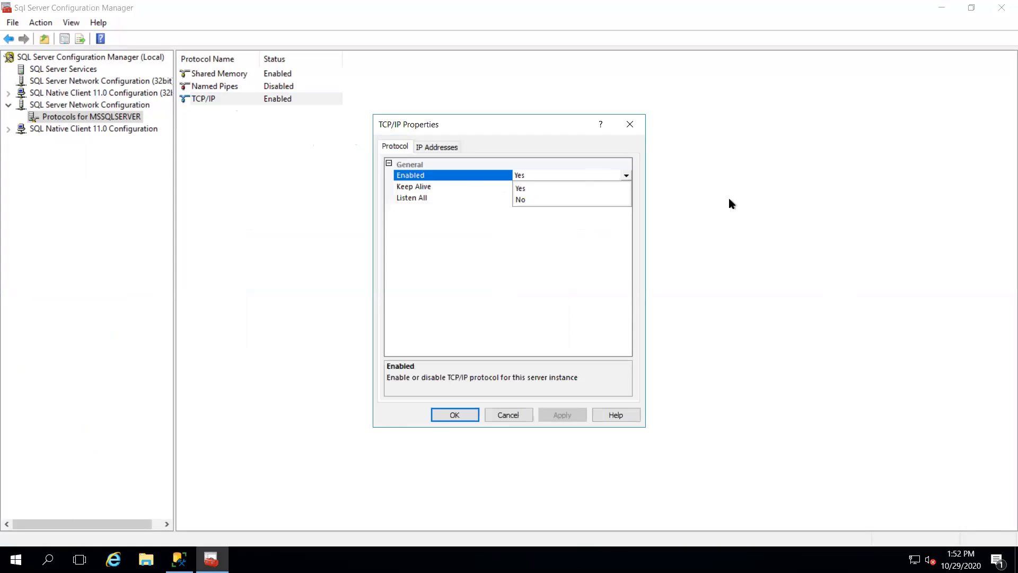
key("Escape")
key("Escape")
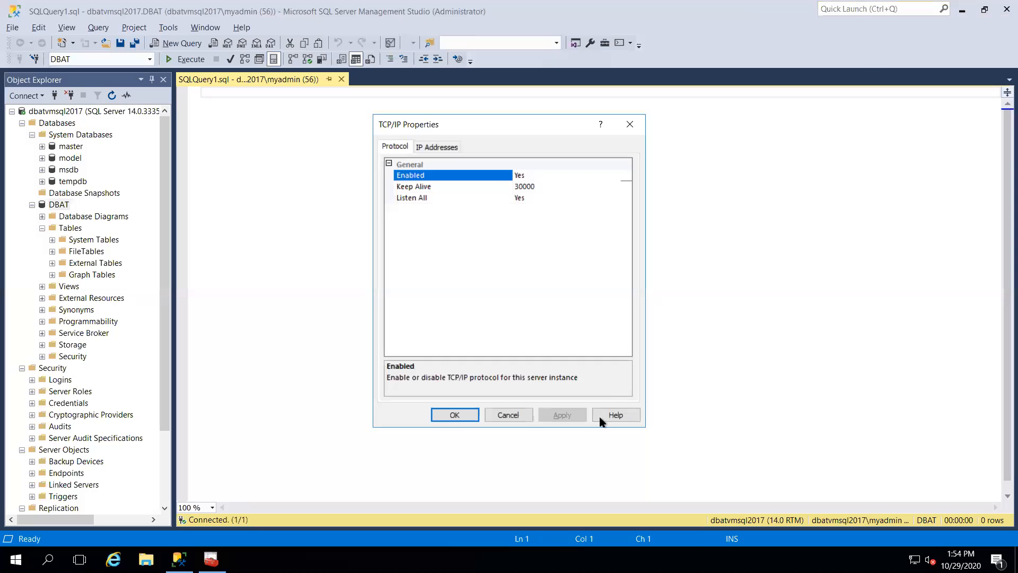
left_click(510, 415)
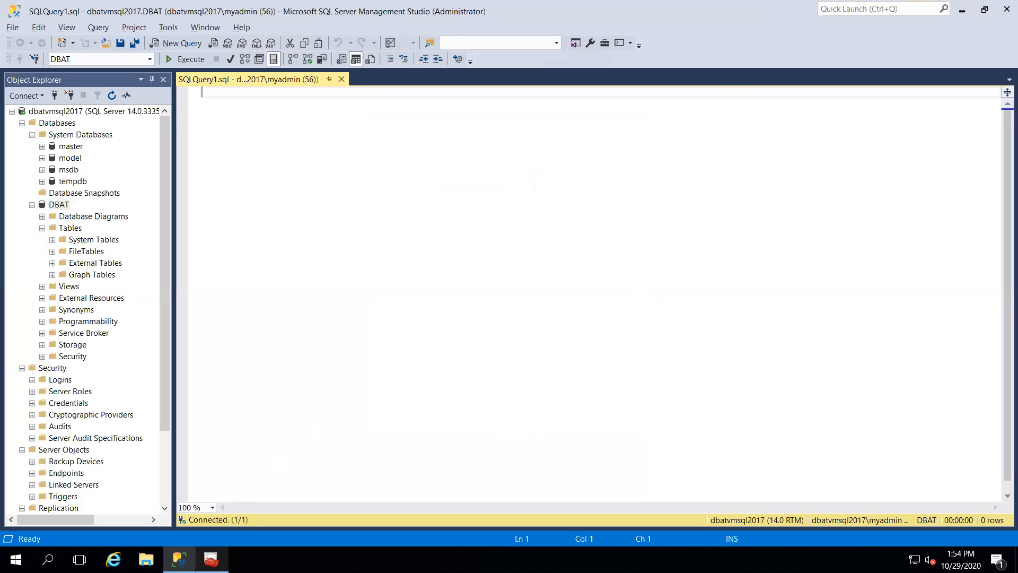
Bring Configuration Manager back to the front and show its SQL Server Services list.
left_click(211, 559)
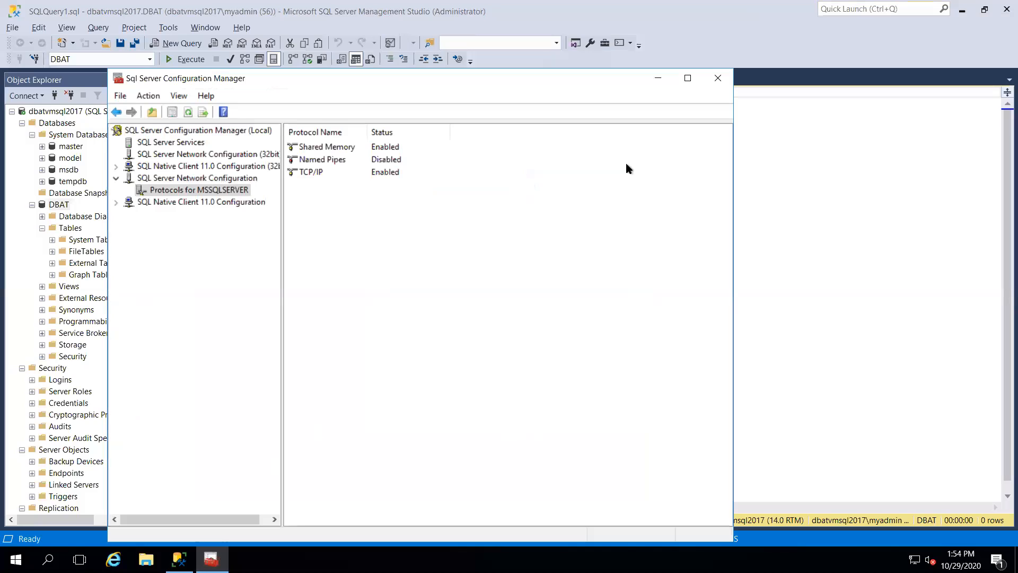
left_click(179, 148)
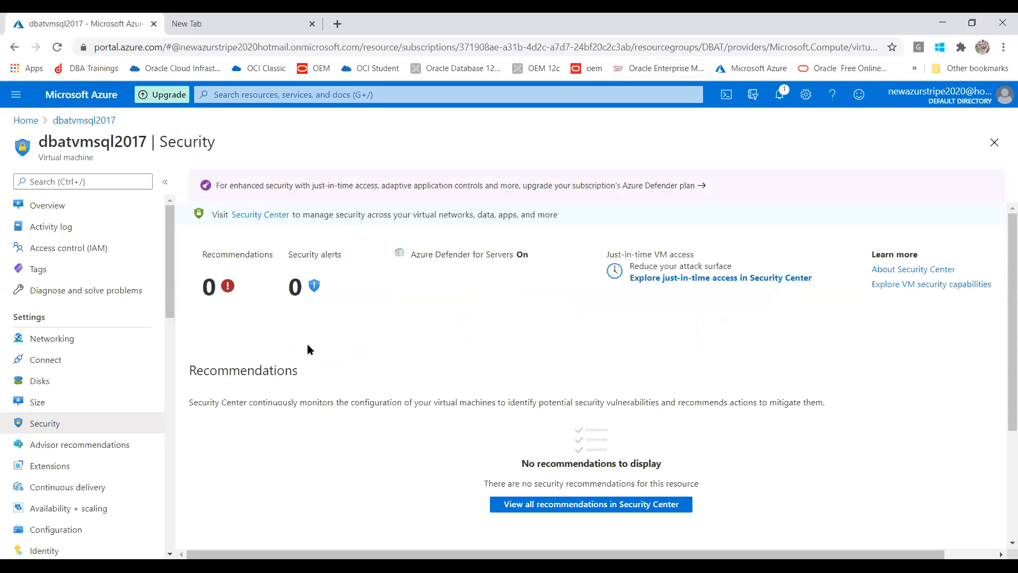
Return to the dbatvmsql2017 Overview and copy its public IP 137.117.33.154.
left_click(45, 209)
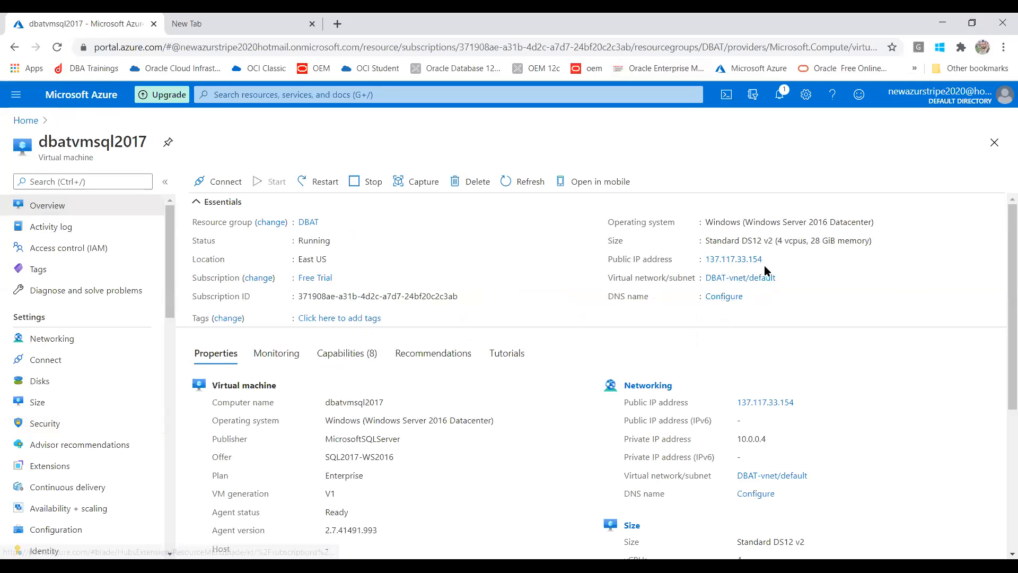
left_click(771, 260)
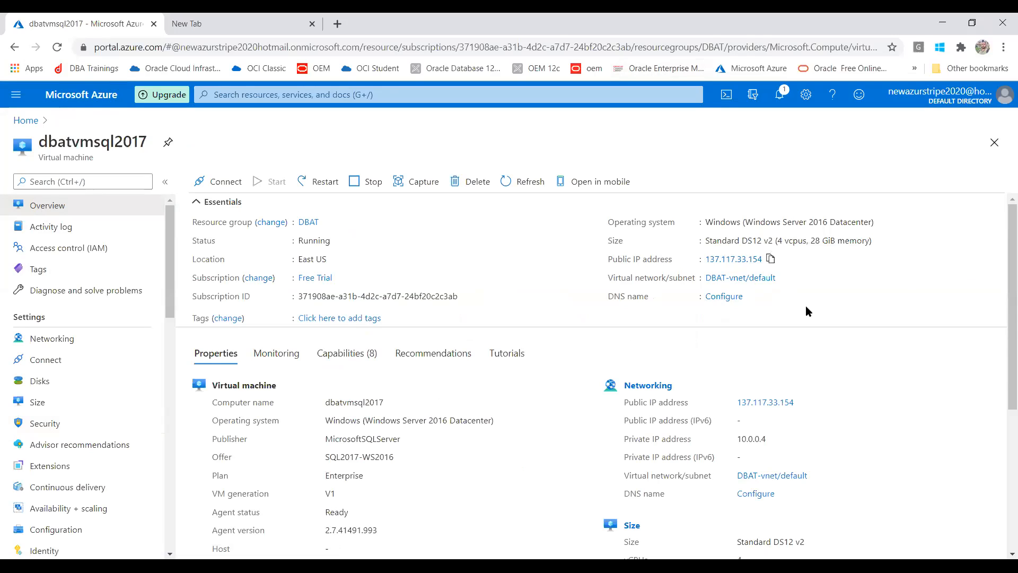
Show the VM's Configuration settings, with the existing Windows Server license option set to No.
key("super")
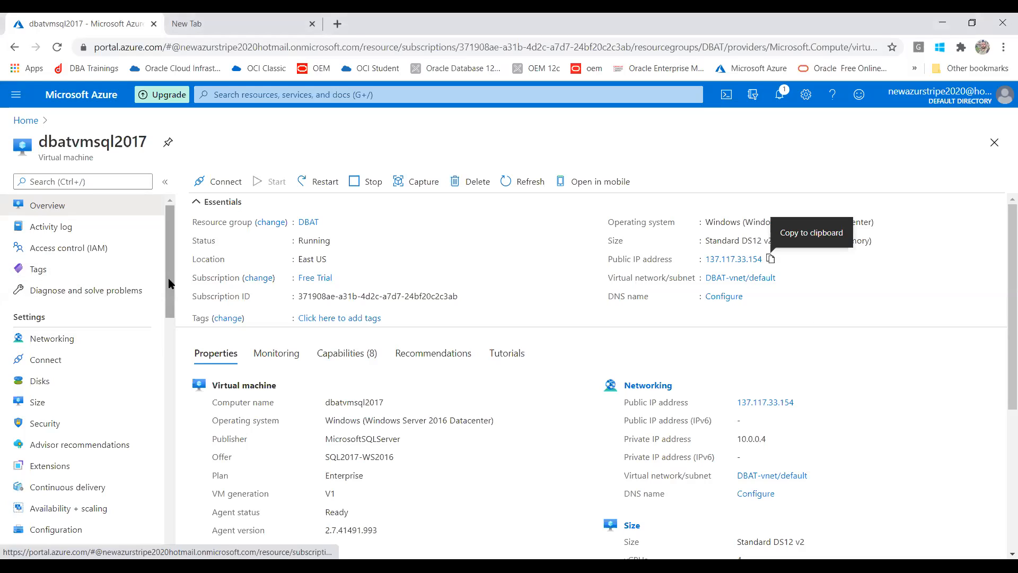
left_click_drag(167, 280, 165, 316)
left_click(64, 415)
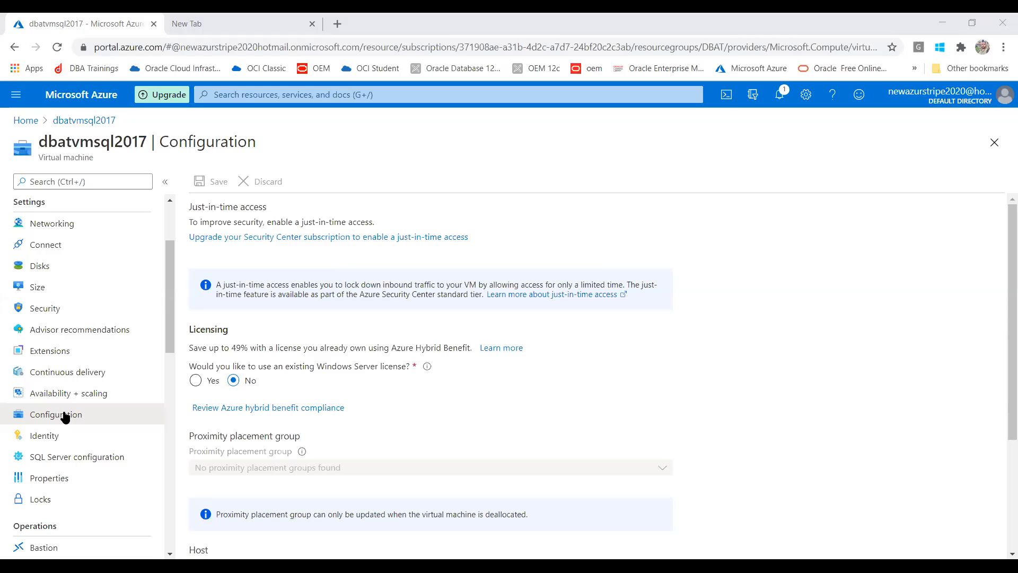
Open the VM's SQL Server configuration and go to the SQL virtual machine management view.
left_click(903, 266)
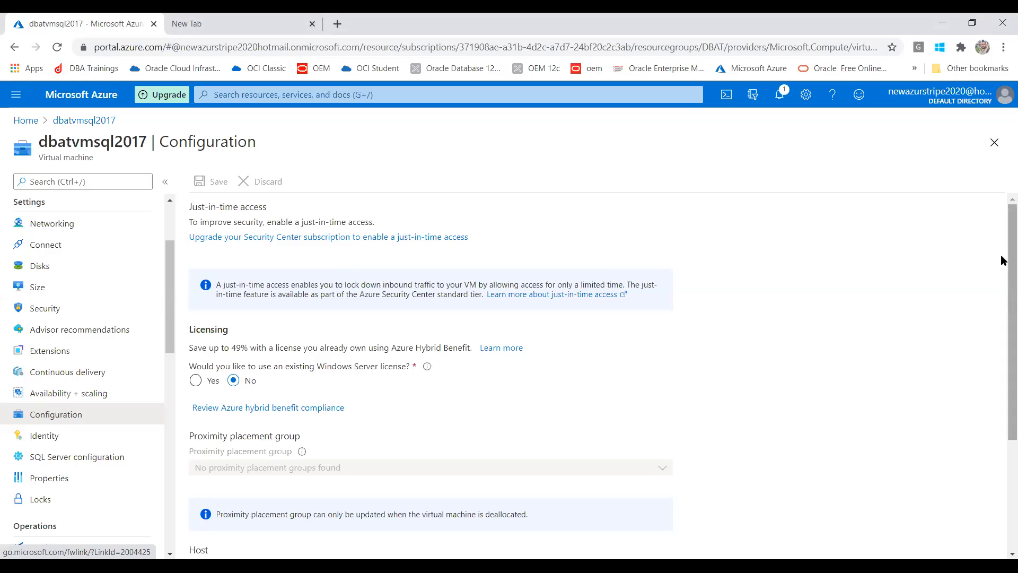
scroll(1003, 260, "down", 3)
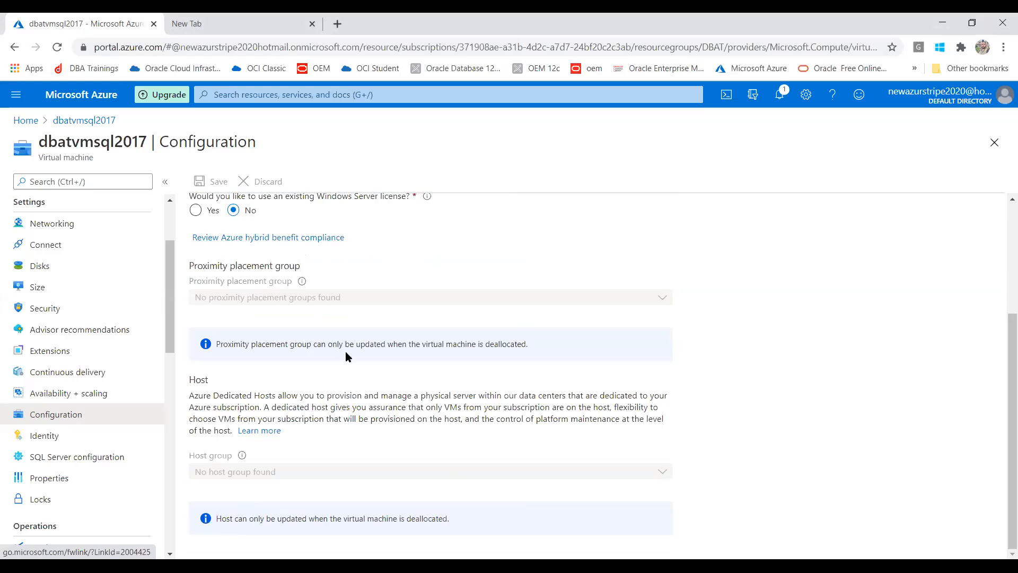
left_click_drag(1003, 380, 999, 413)
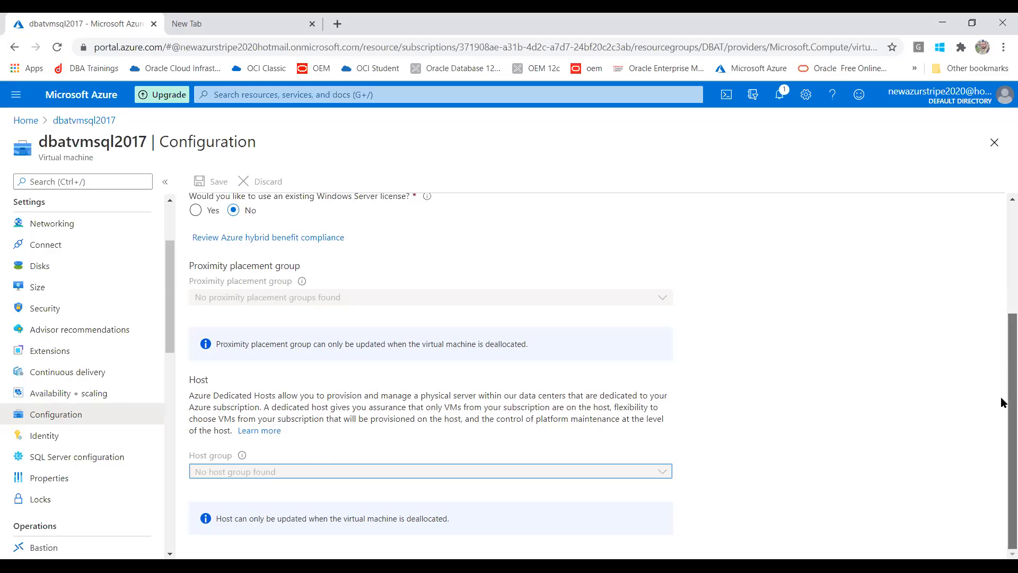
left_click(79, 460)
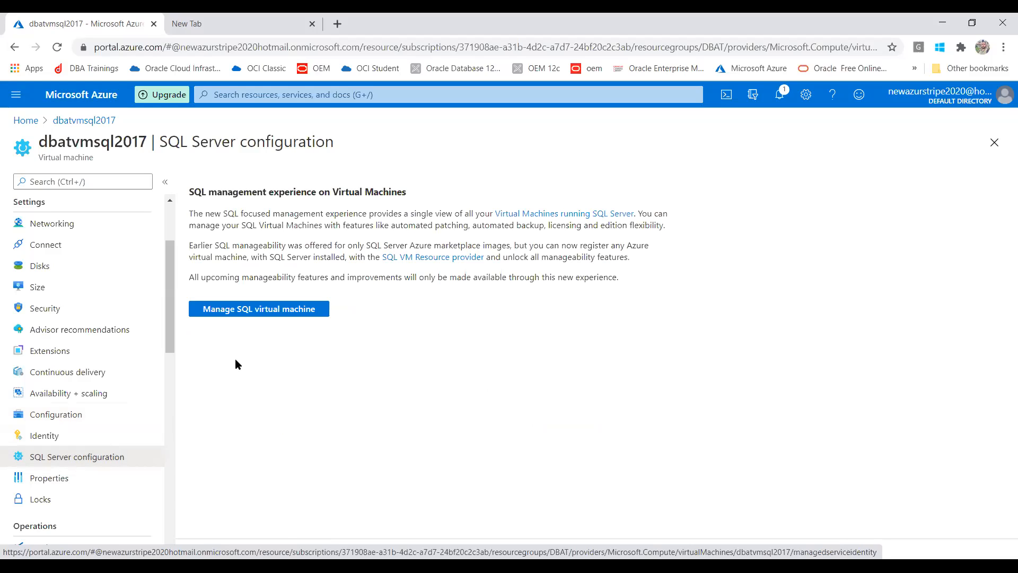
left_click(240, 312)
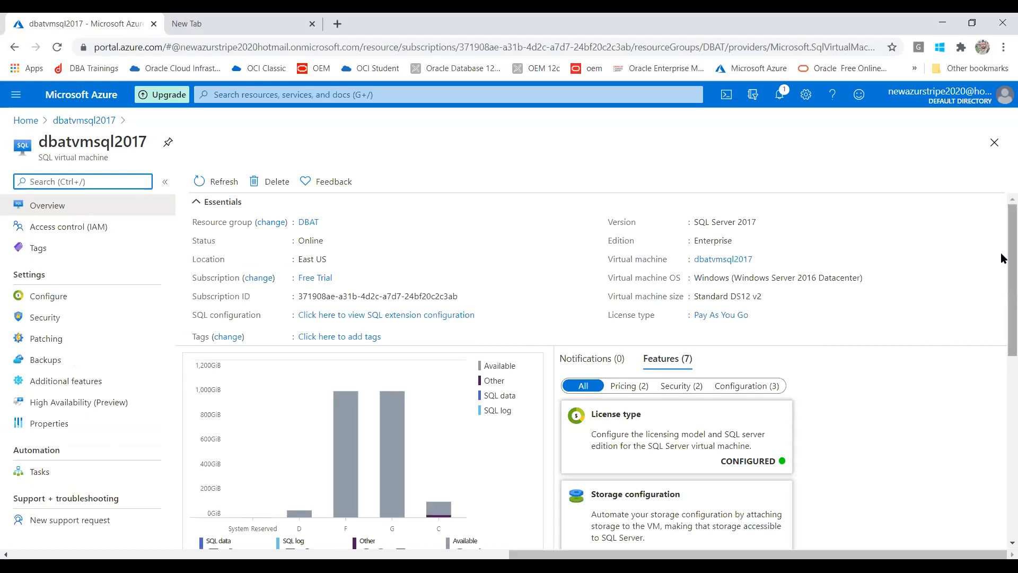
Look over the SQL VM overview, then view automated patching: Sunday at 02:00, 60-minute window.
scroll(1003, 316, "down", 3)
scroll(1000, 350, "down", 4)
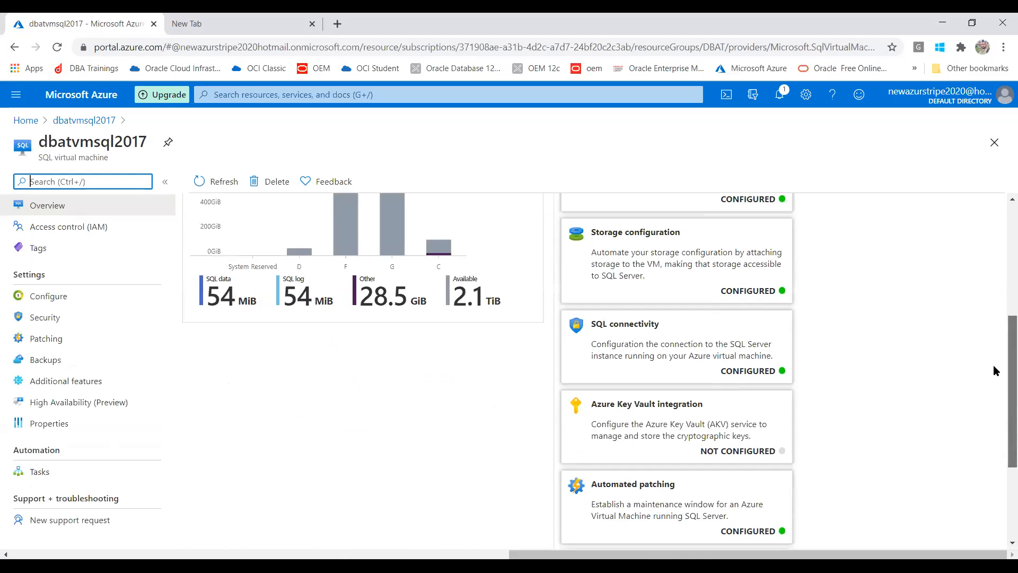
scroll(992, 327, "up", 5)
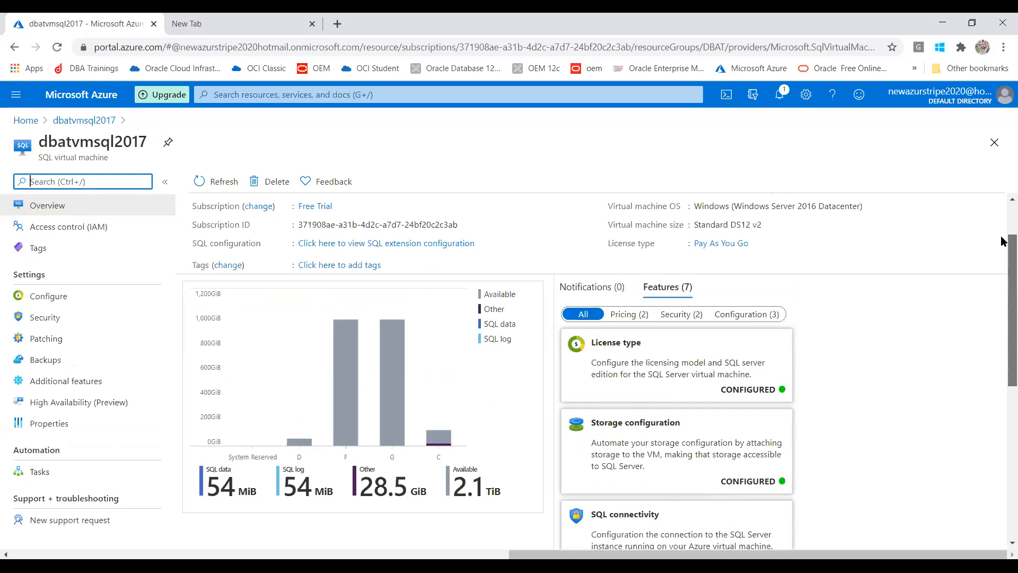
left_click(58, 342)
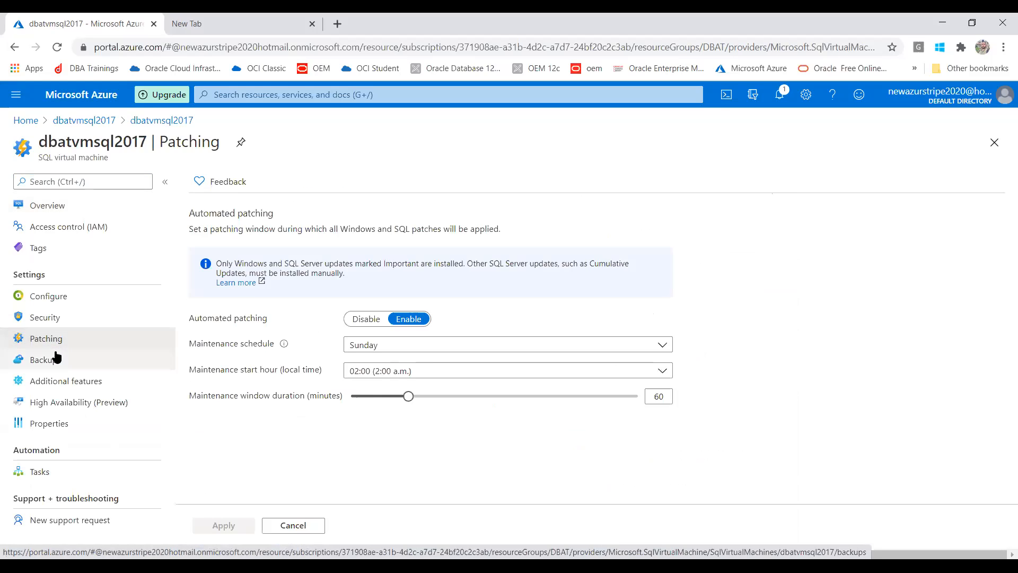
Try the Automated backup and Encryption toggles in Backups, leaving automated backup off.
left_click(57, 358)
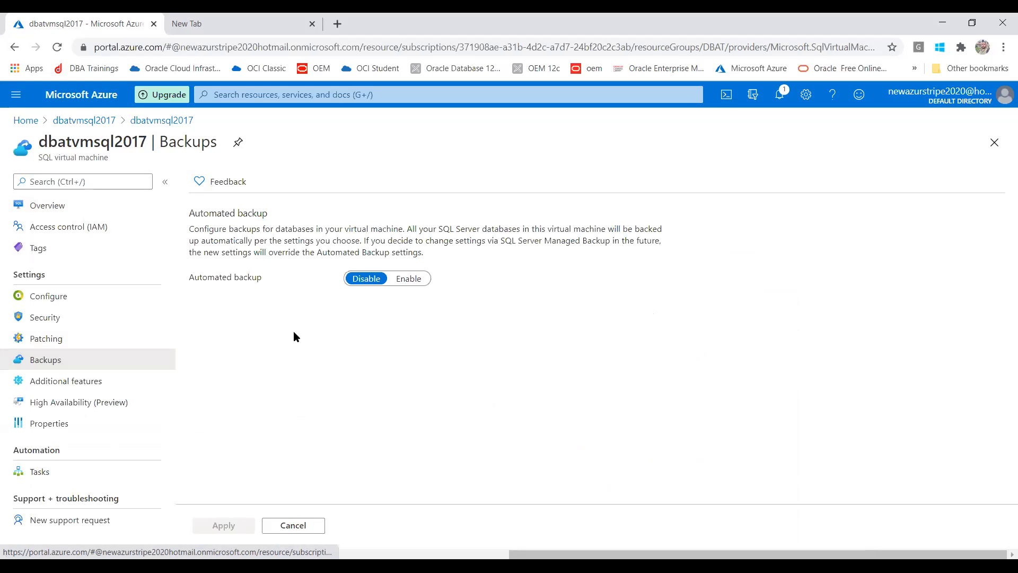
left_click(407, 280)
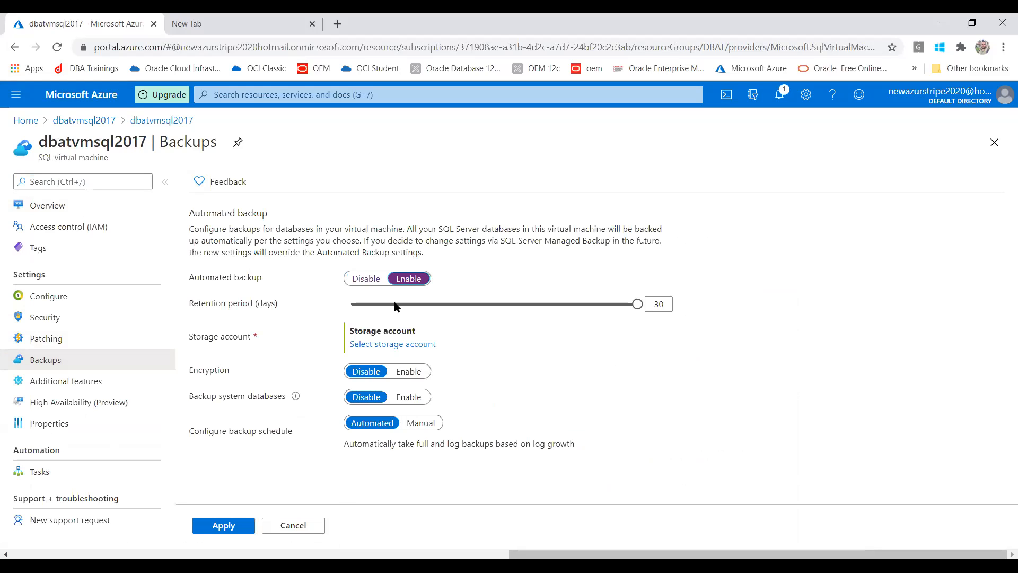
left_click(422, 370)
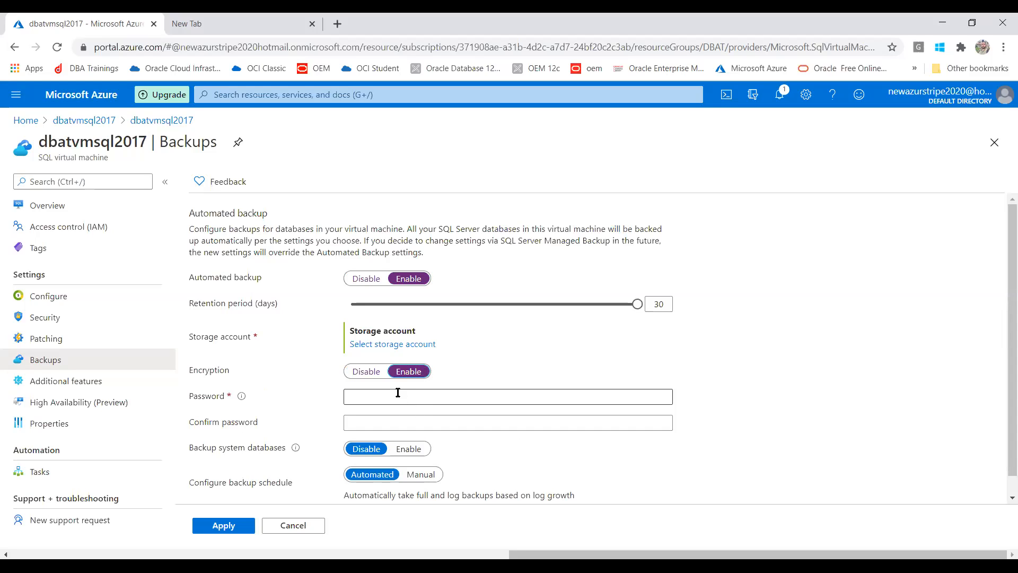
left_click(375, 279)
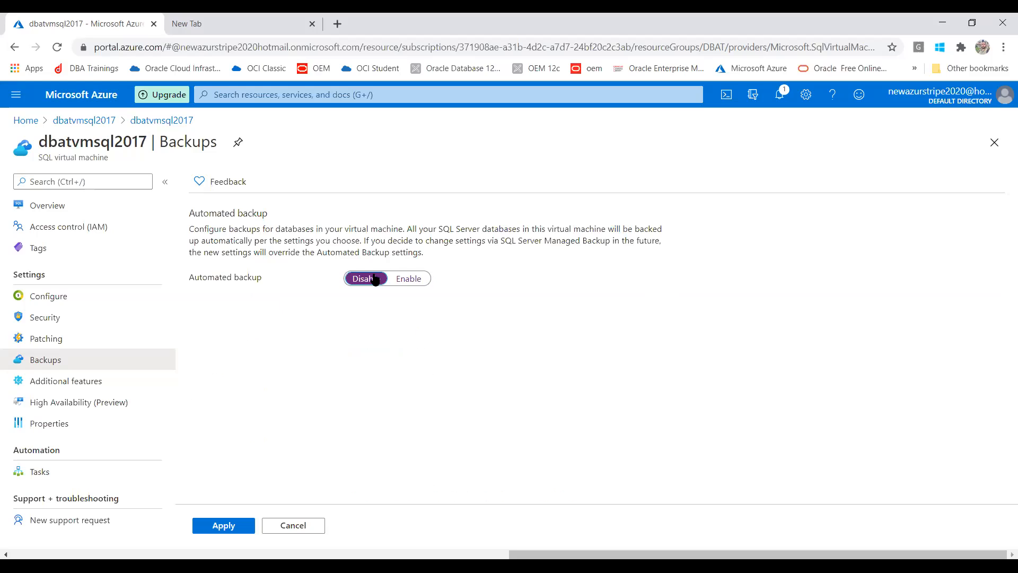
left_click(401, 280)
left_click(357, 373)
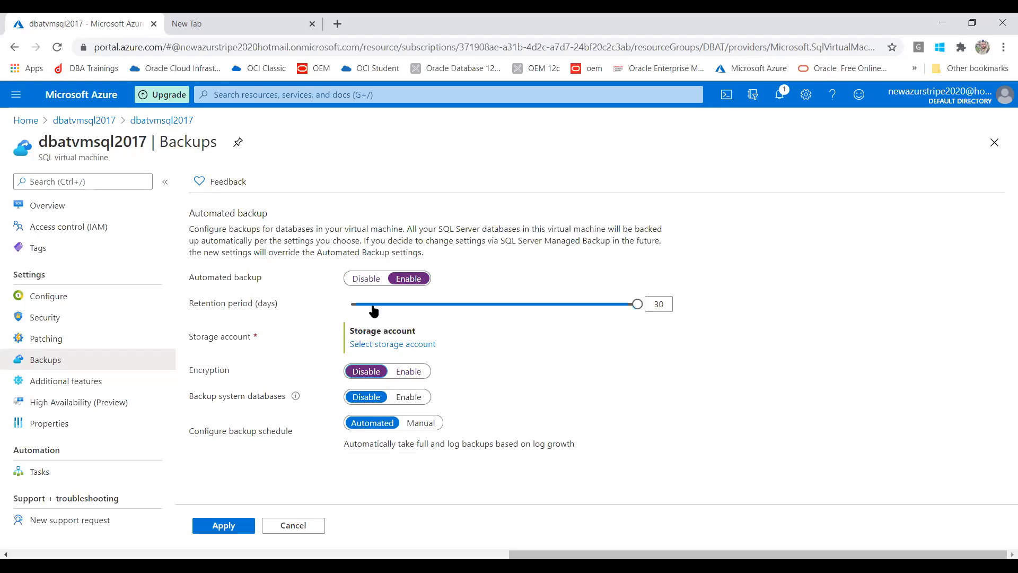
left_click(367, 279)
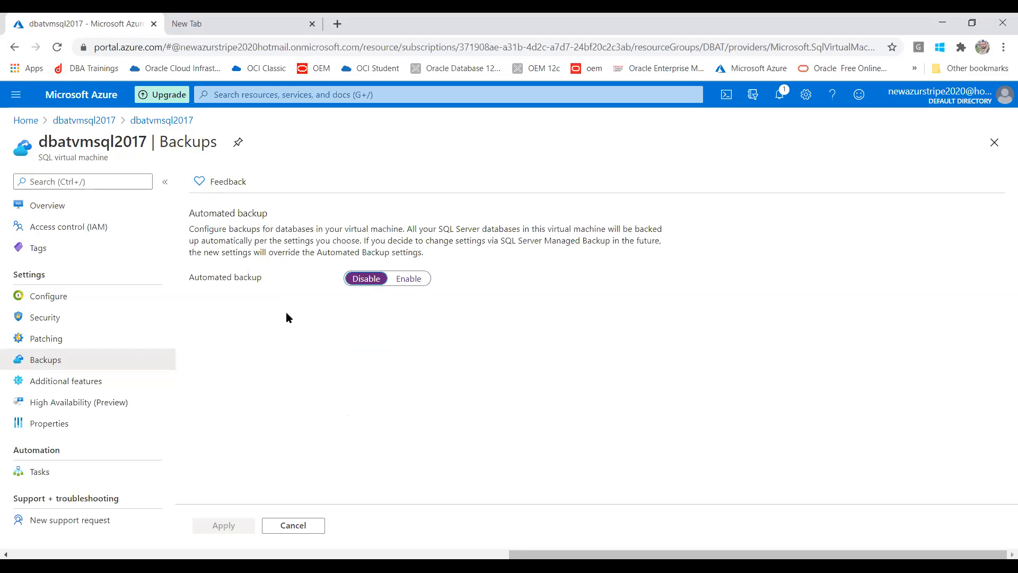
Enable then disable Machine Learning Services under Additional features, then view the SQL VM properties.
left_click(78, 384)
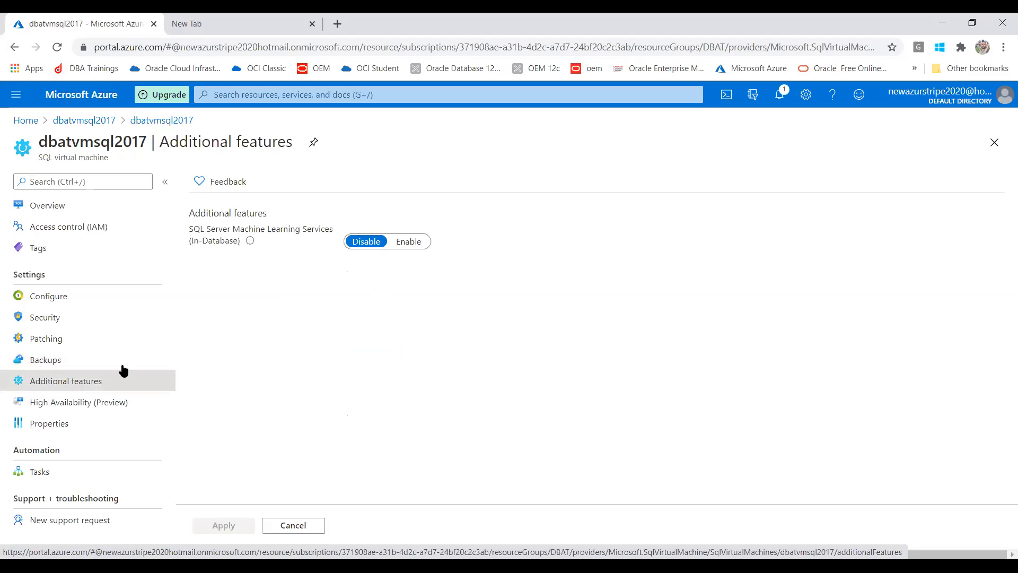
left_click(399, 248)
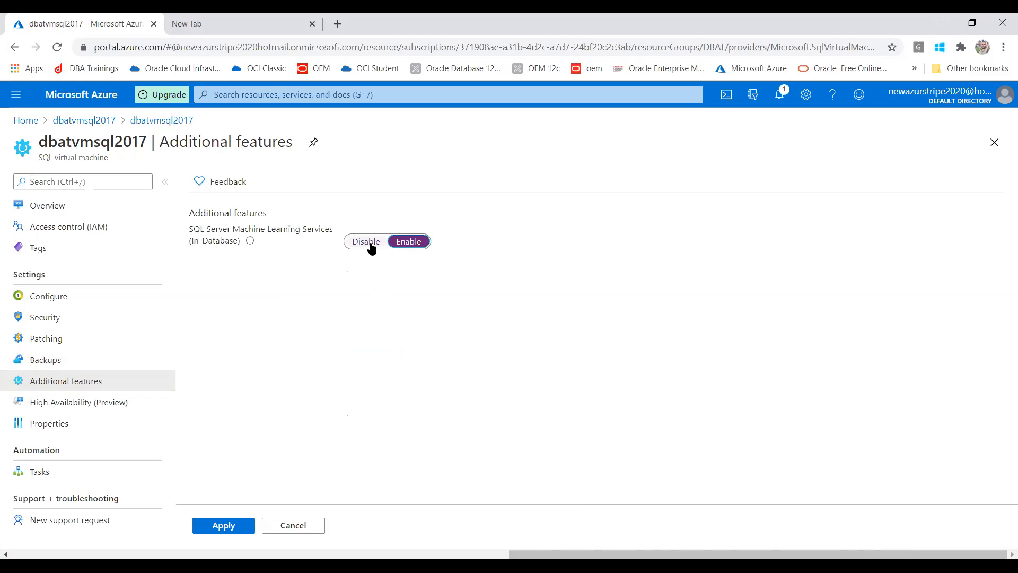
left_click(371, 247)
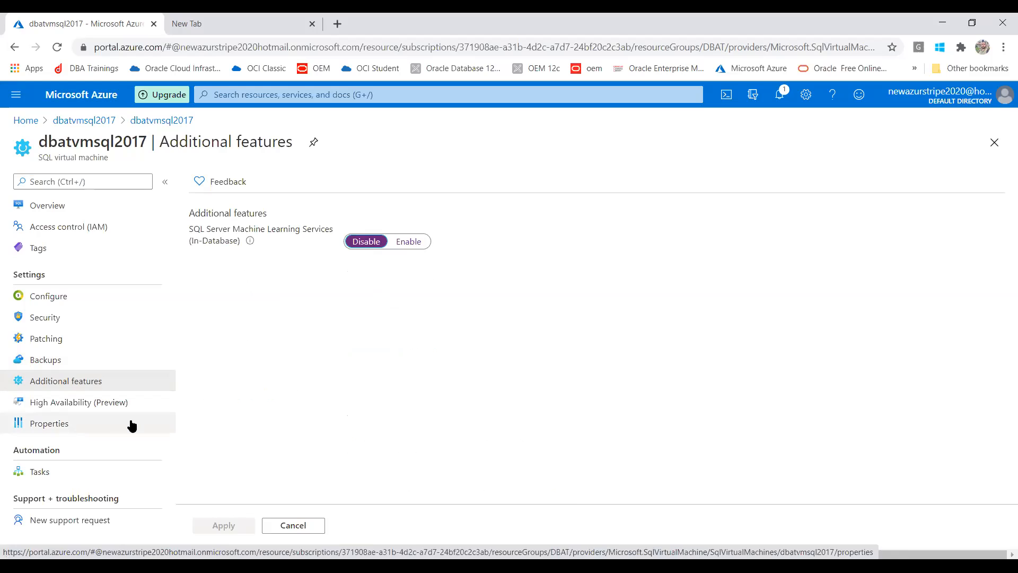
left_click(68, 427)
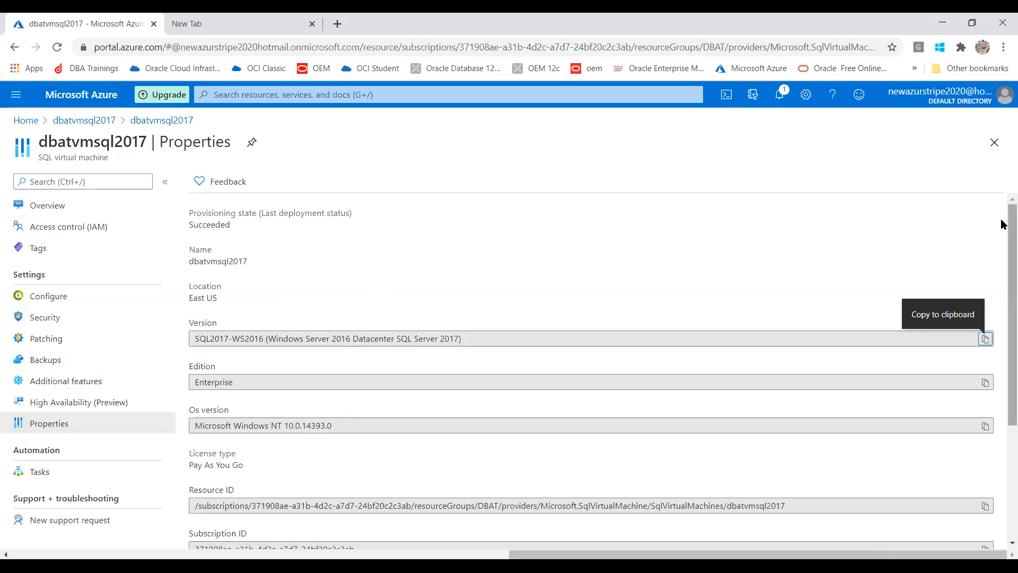
Review the SQL VM property values down to the VM name, then return to its overview.
left_click_drag(1003, 225, 978, 355)
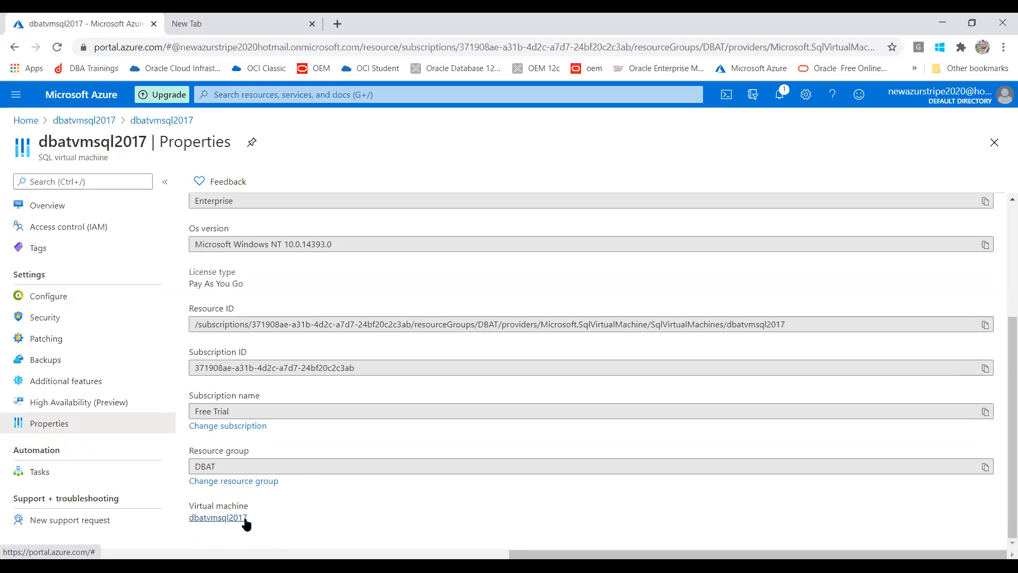
left_click_drag(275, 520, 196, 519)
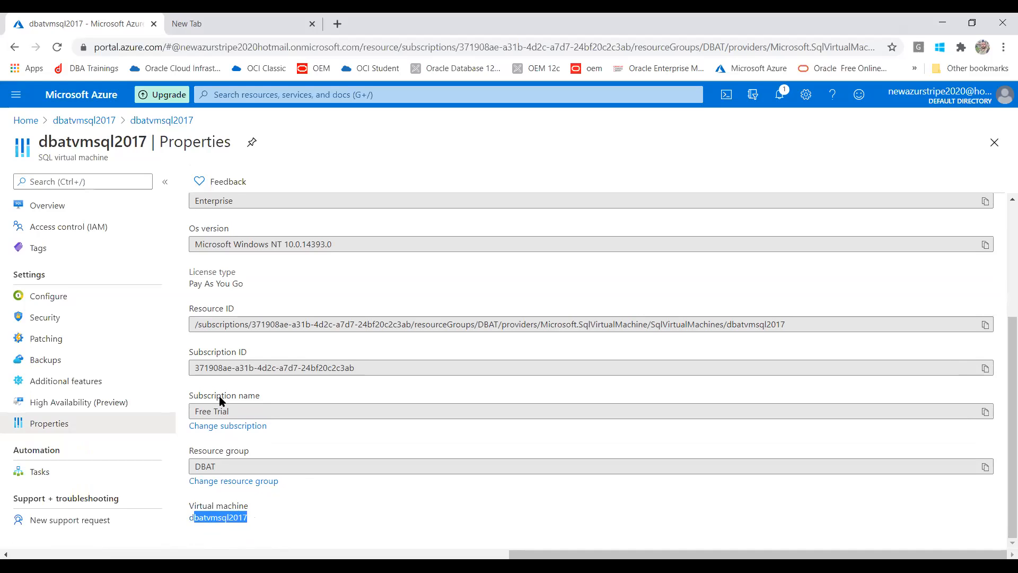
left_click(73, 208)
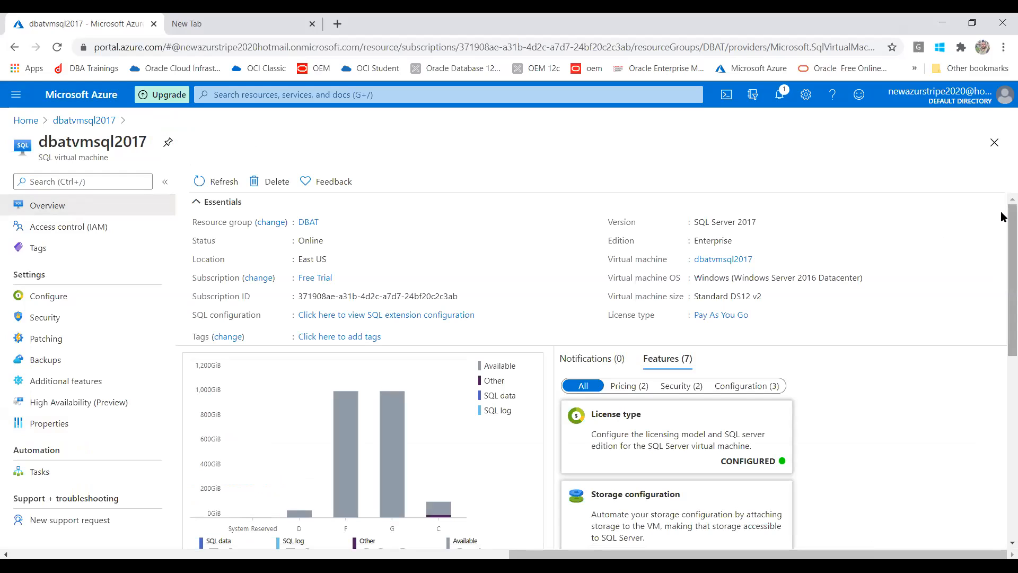
Filter the overview to the Configuration feature cards, then navigate back to the Azure Home page.
scroll(1002, 238, "down", 1)
scroll(1002, 244, "down", 3)
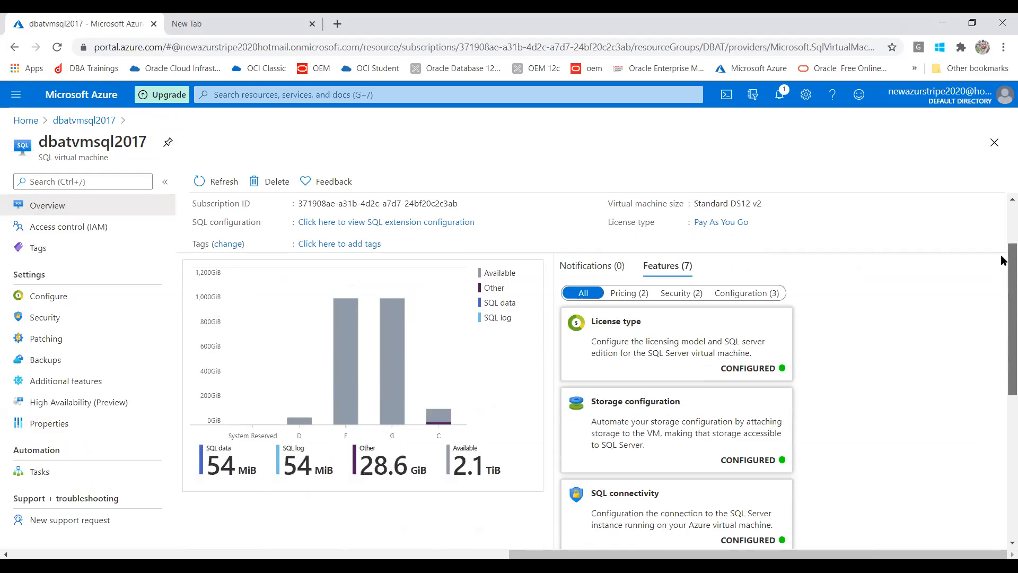
left_click(750, 267)
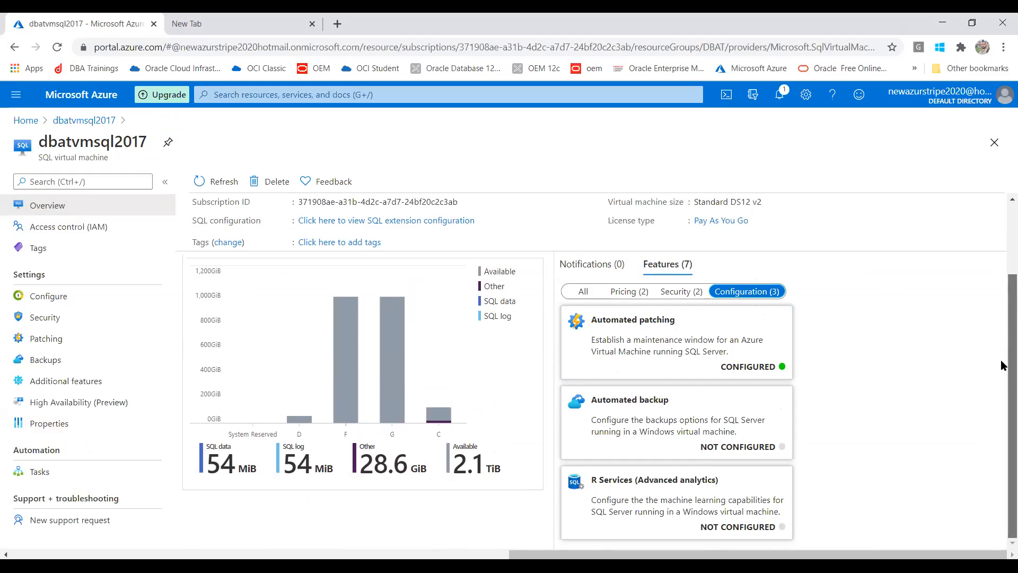
left_click_drag(1002, 293, 1003, 220)
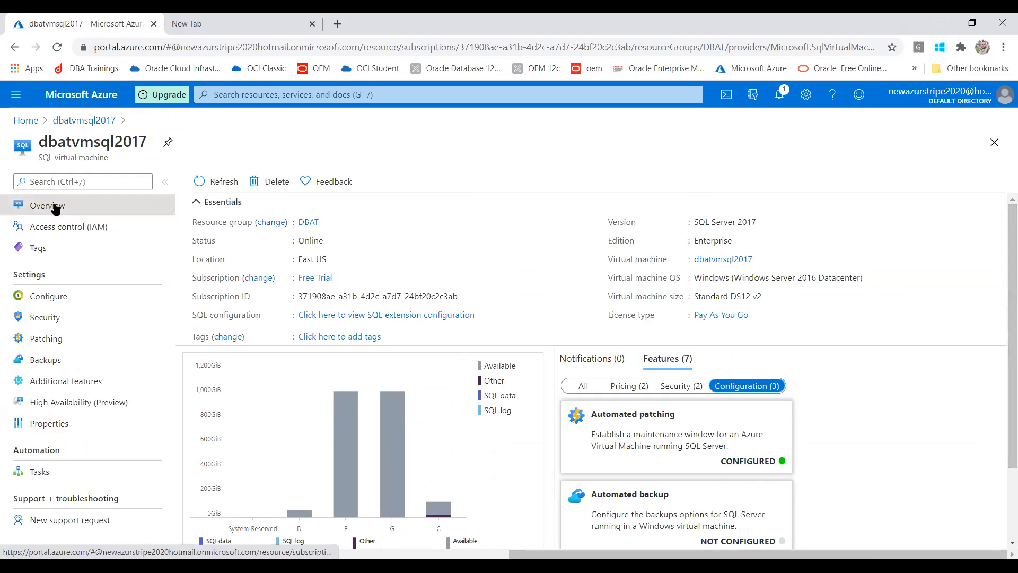
left_click(60, 121)
left_click(27, 120)
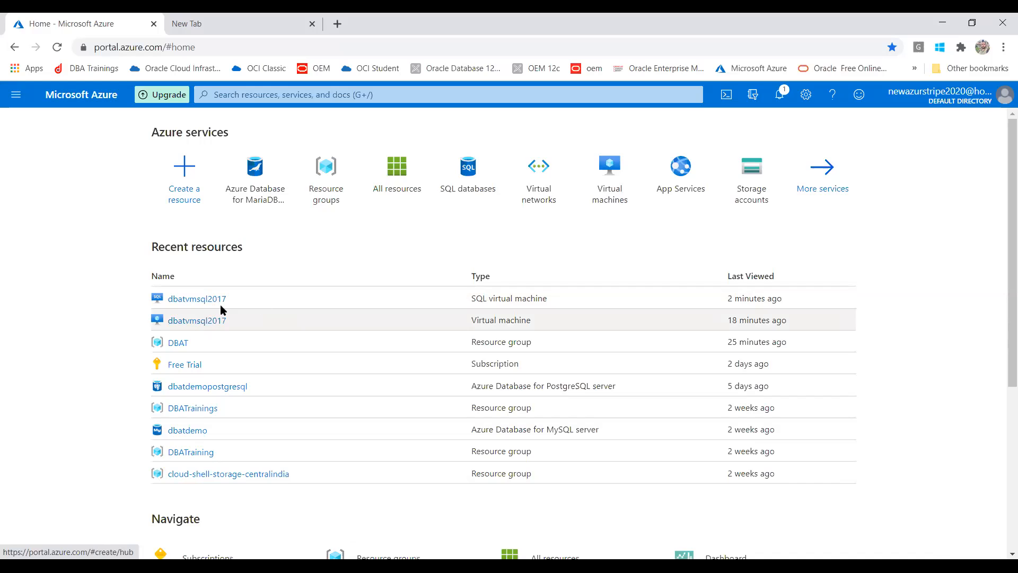
Open dbatvmsql2017 from Recent resources and bring up its Stop confirmation.
left_click(196, 322)
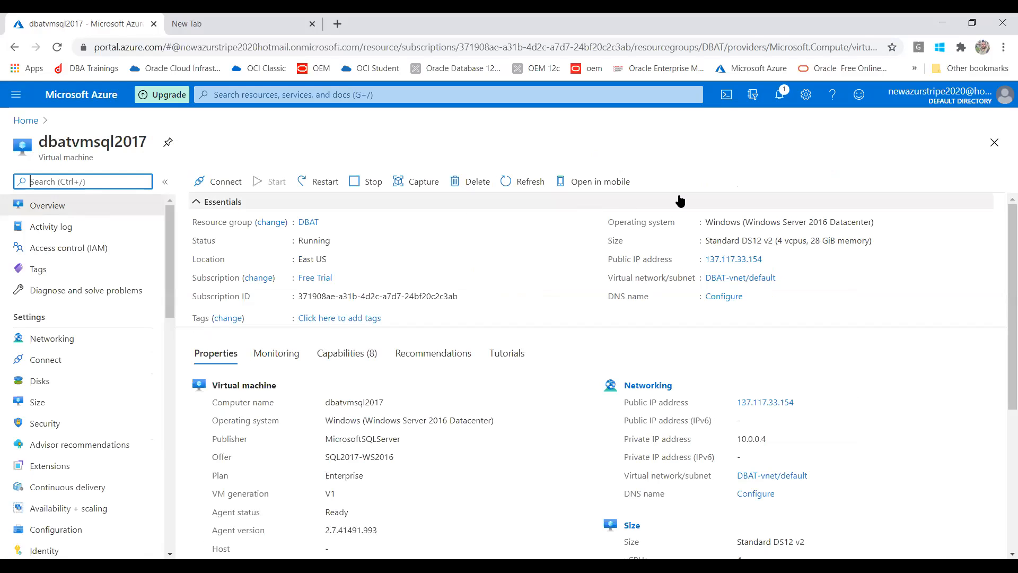
left_click(373, 184)
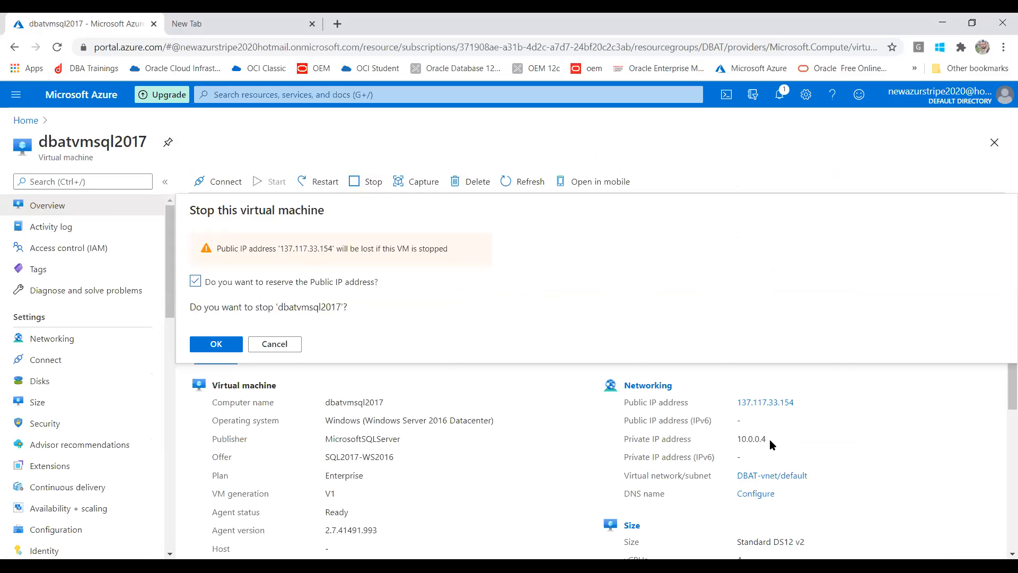
Dismiss the stop prompt, select private IP 10.0.0.4, and review the VM's overview details.
left_click_drag(769, 445, 737, 441)
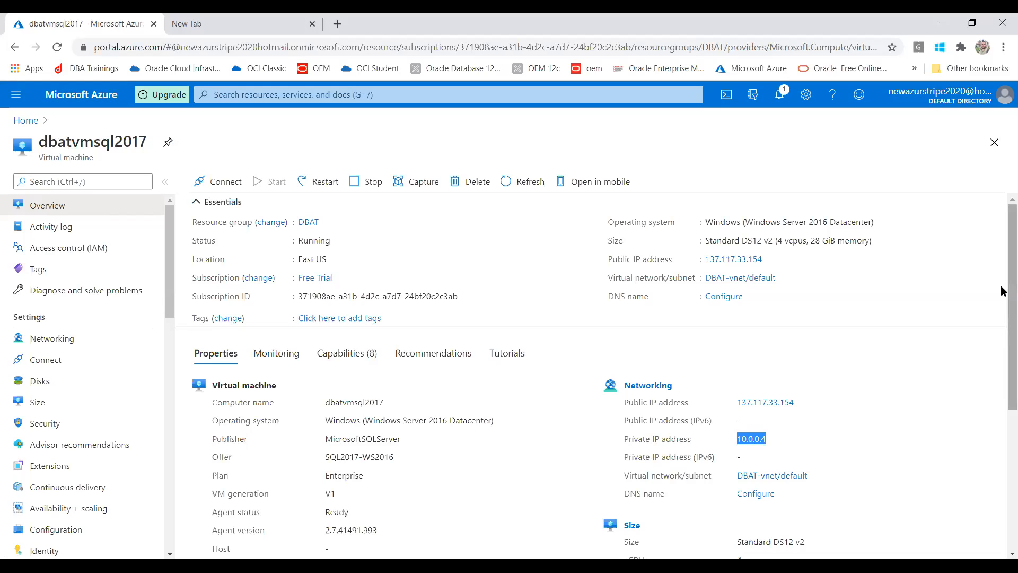
scroll(1000, 325, "down", 4)
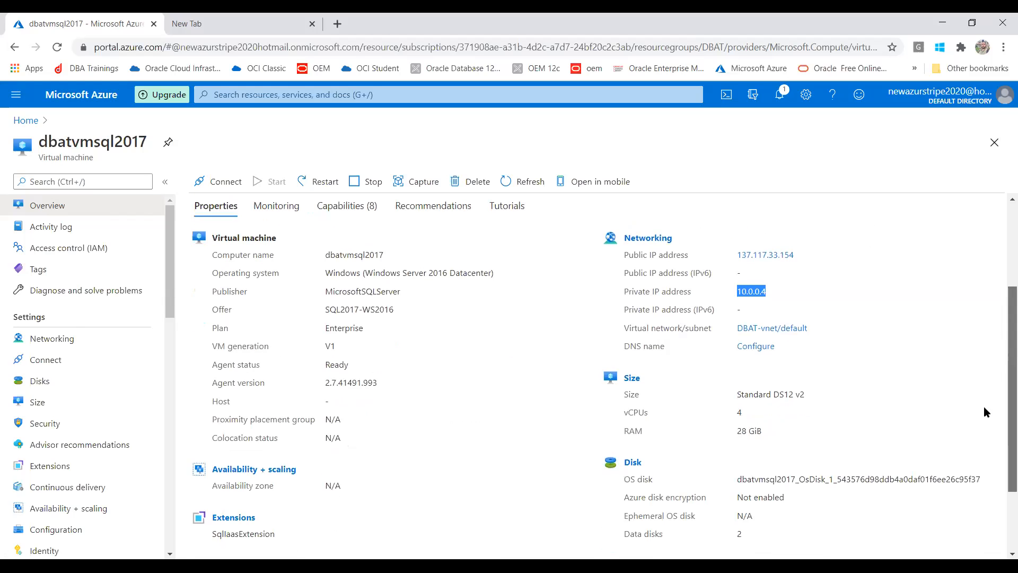
scroll(982, 412, "down", 1)
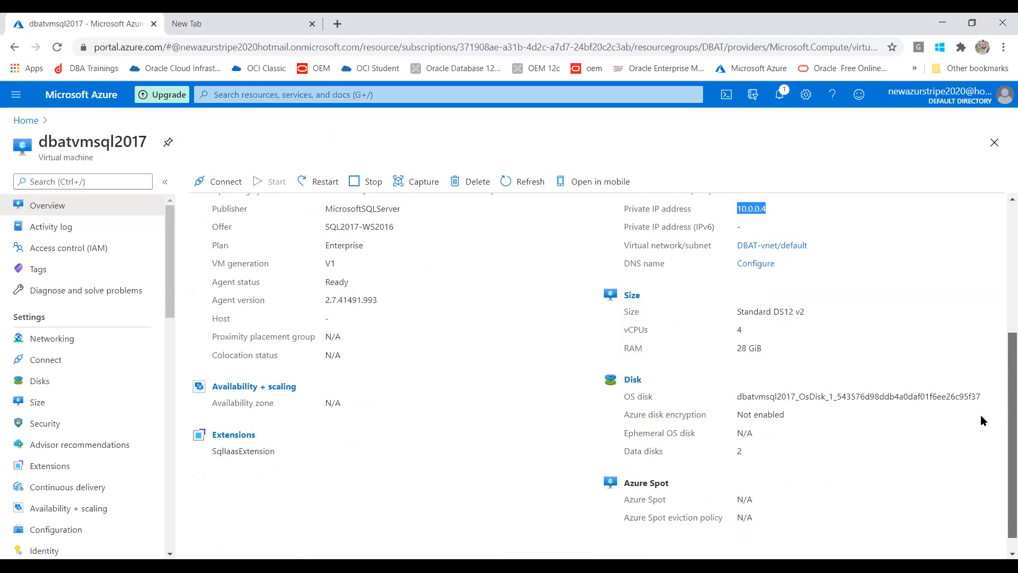
scroll(1003, 297, "up", 4)
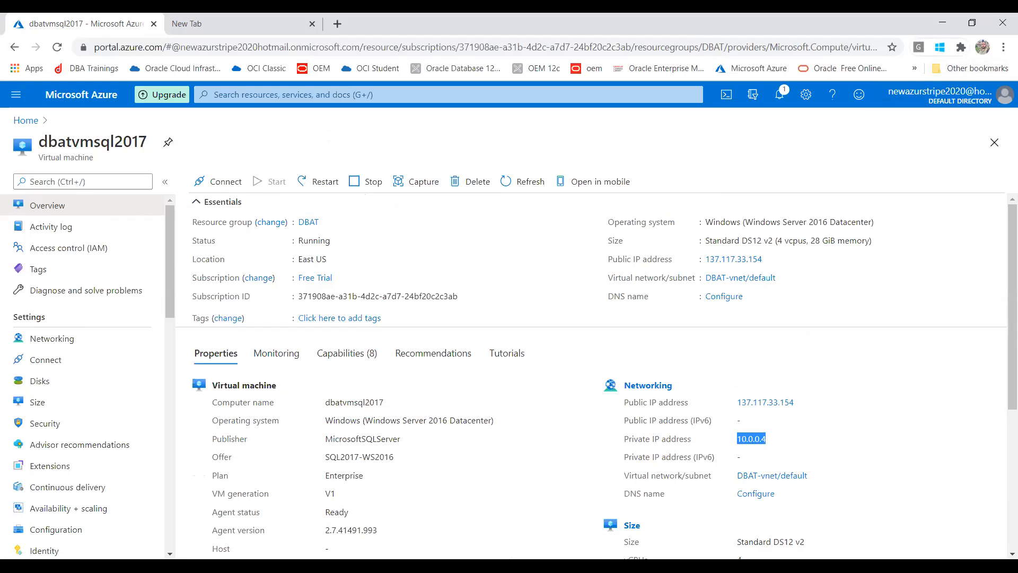
key("alt+Tab")
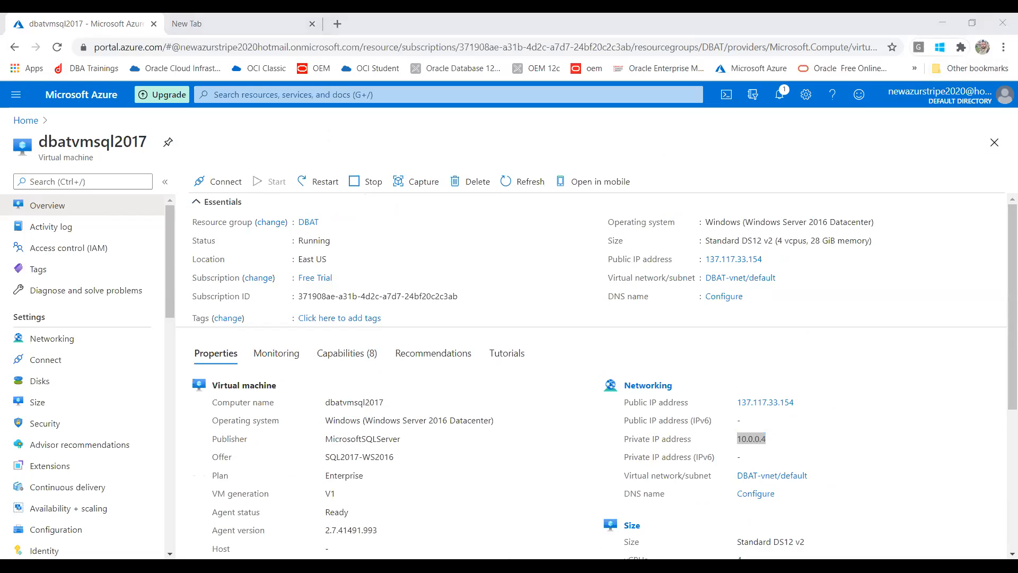